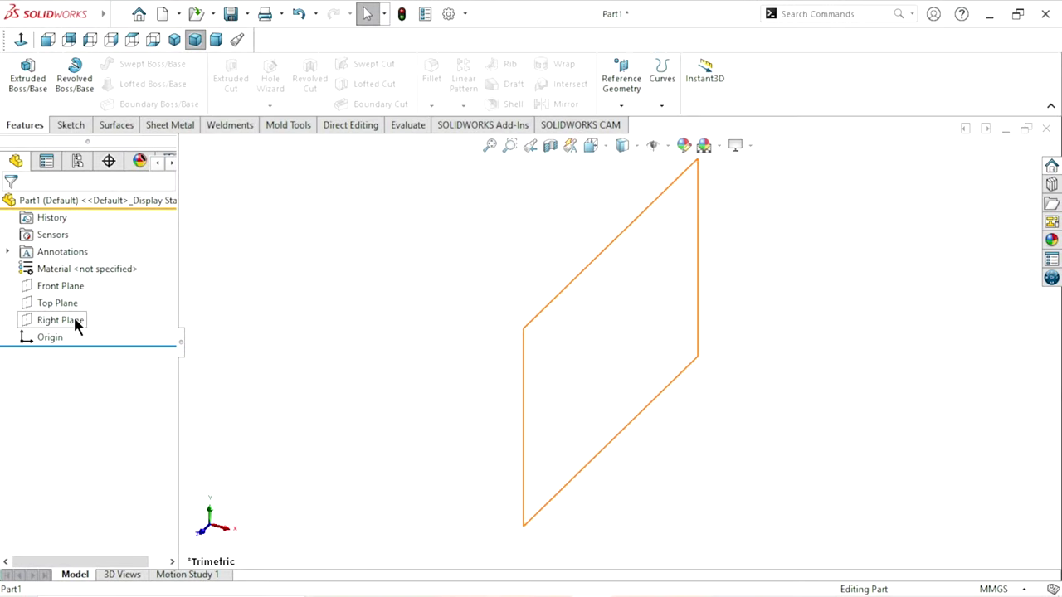
Select the Right Plane in the FeatureManager tree of the new part Part1.
{"action": "left_click", "coordinate": [74, 317]}
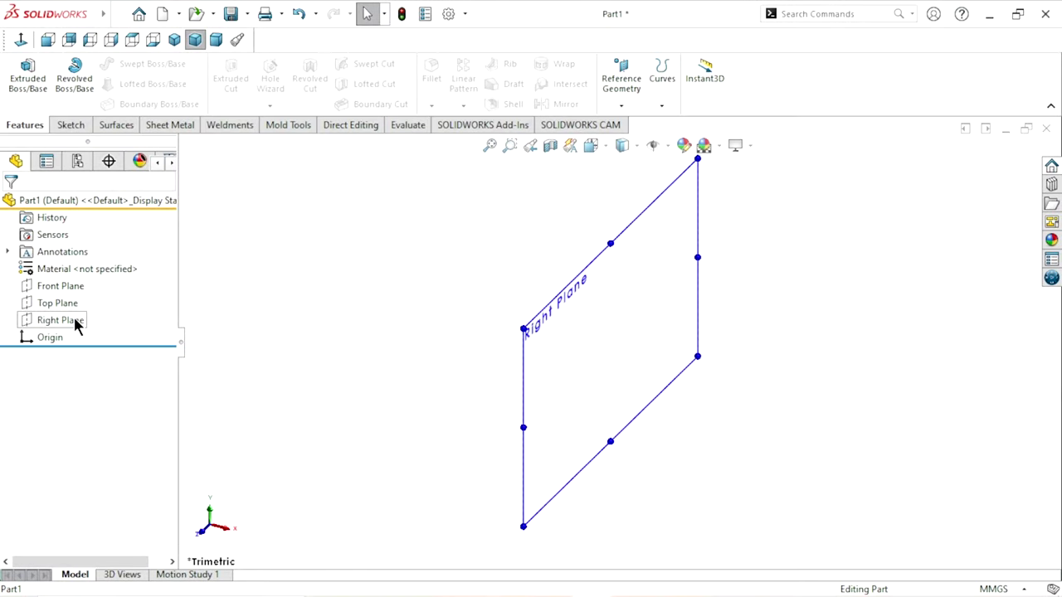
Sketch a vertical construction centerline through the origin on the Right Plane.
{"action": "left_click", "coordinate": [90, 296]}
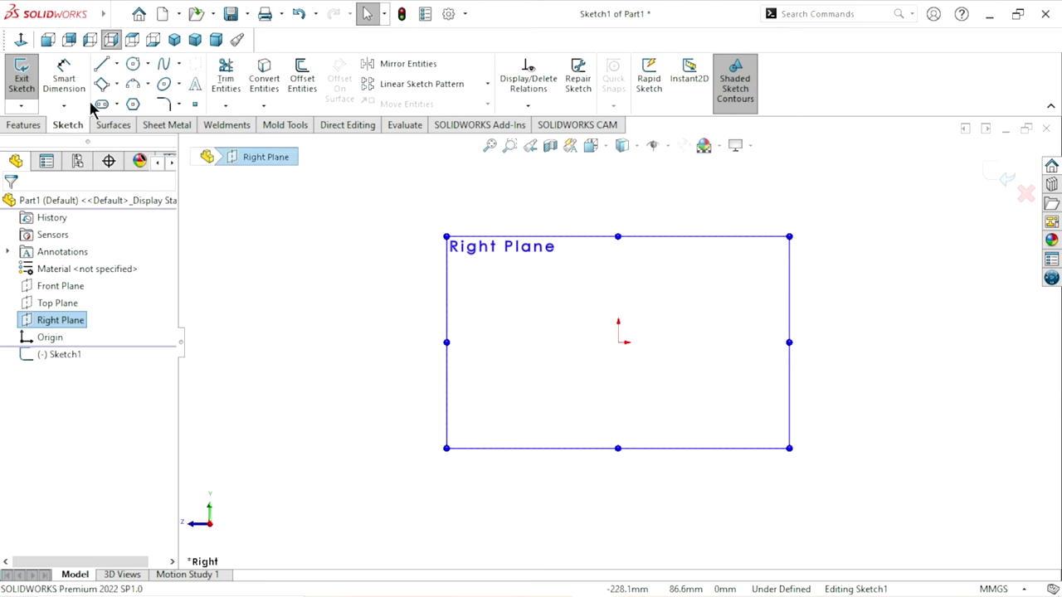
{"action": "left_click", "coordinate": [118, 66]}
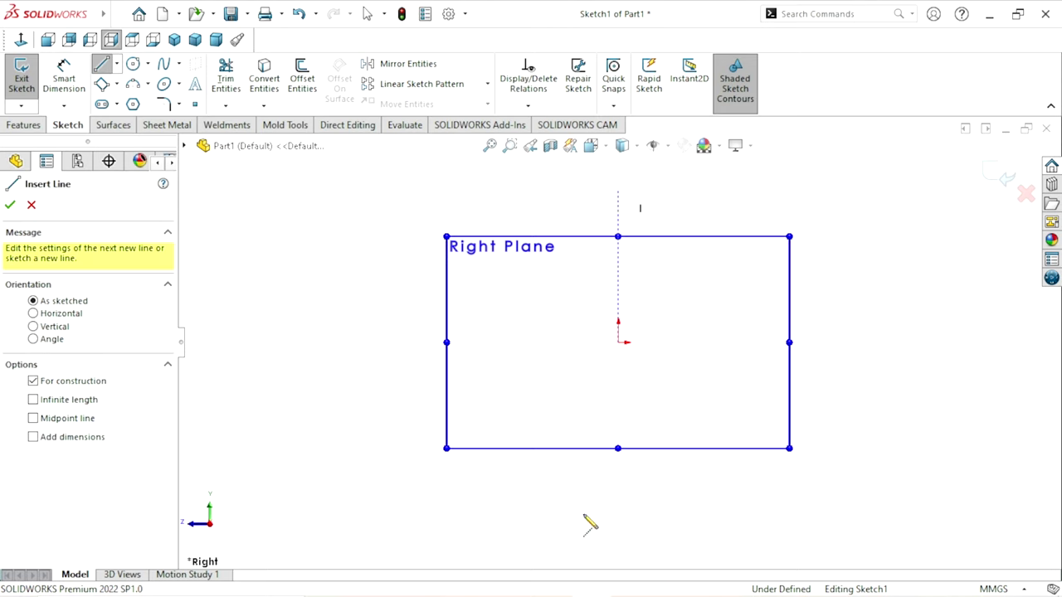
{"action": "left_click", "coordinate": [619, 497]}
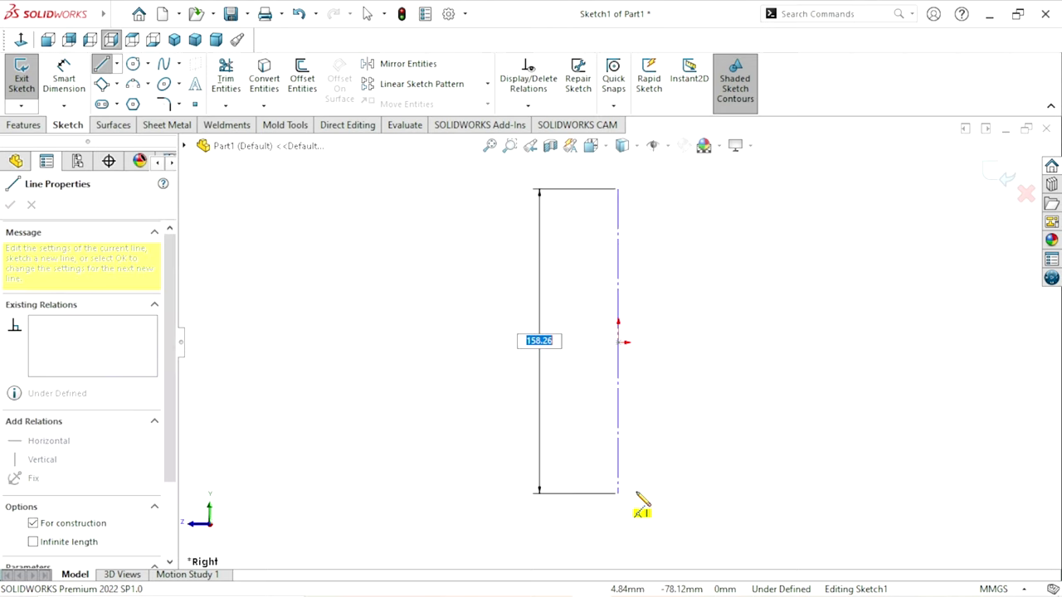
{"action": "left_click", "coordinate": [674, 417]}
{"action": "right_click", "coordinate": [674, 413]}
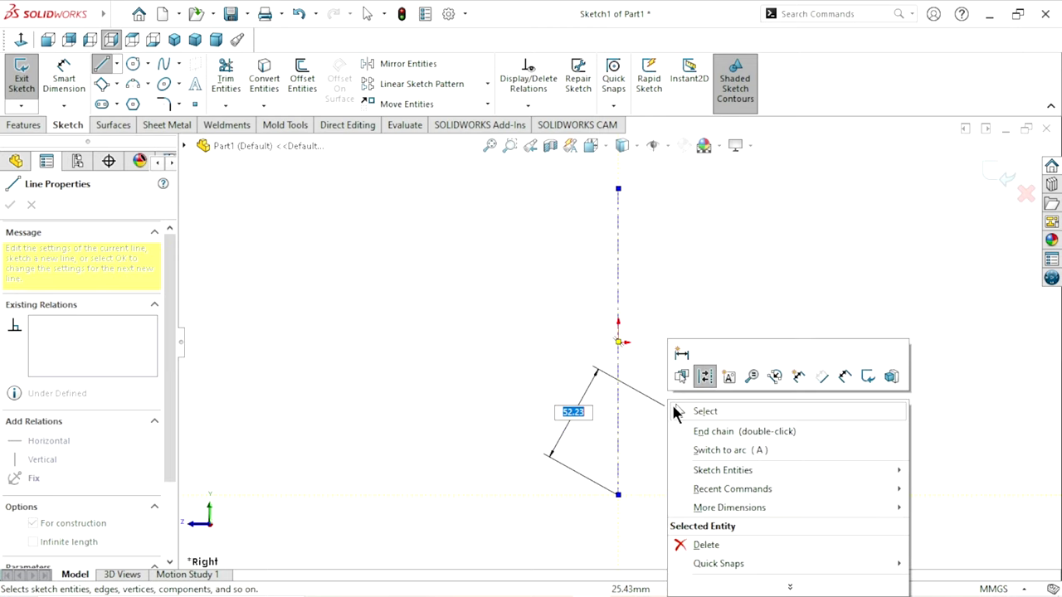
{"action": "left_click", "coordinate": [685, 411]}
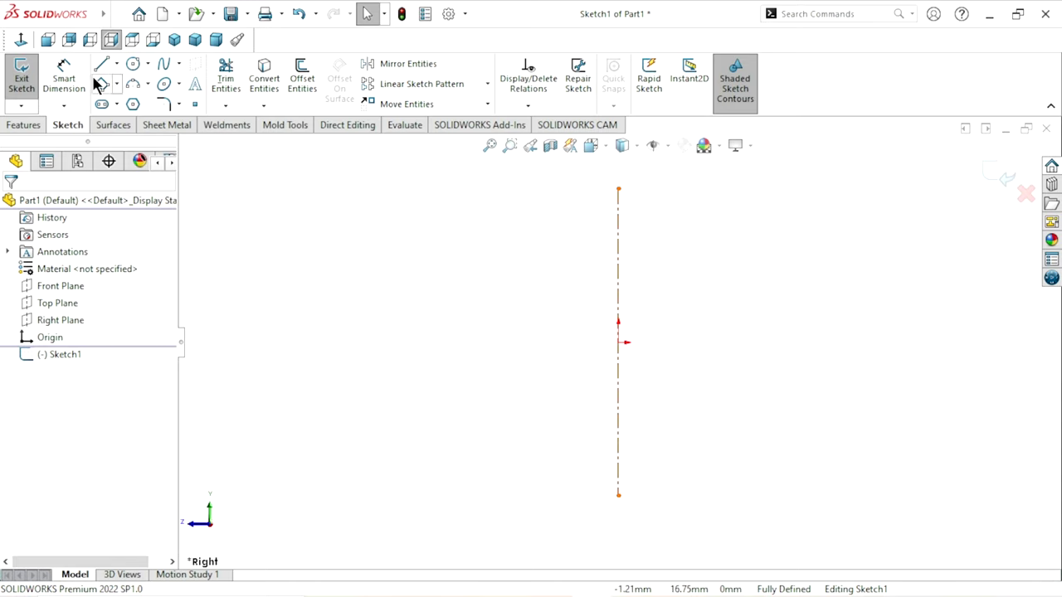
{"action": "left_click", "coordinate": [133, 85]}
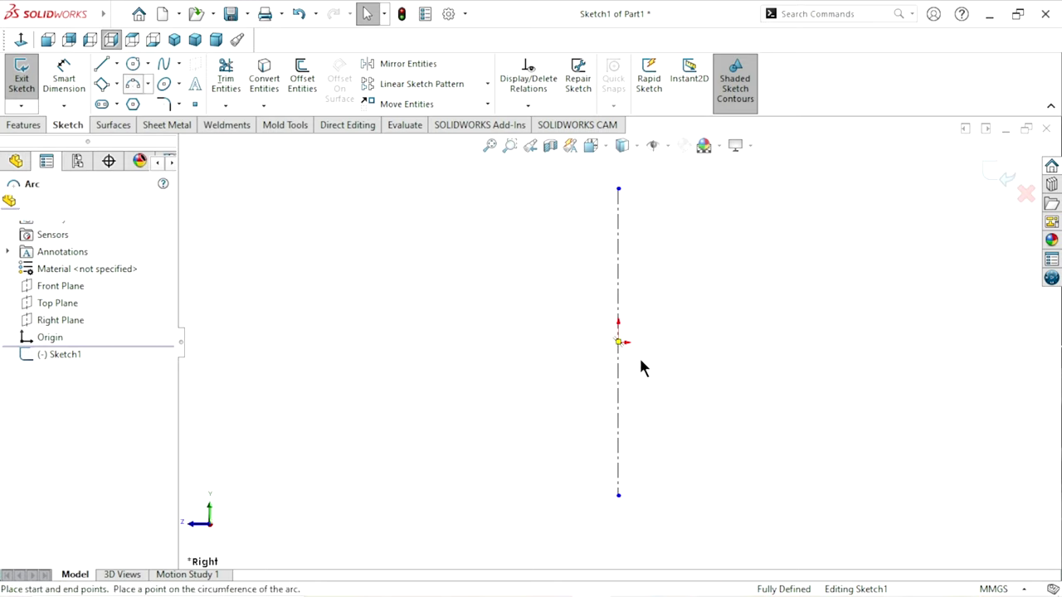
Draw a three-point arc left of the centerline, ending on it below the origin.
{"action": "left_click", "coordinate": [480, 342]}
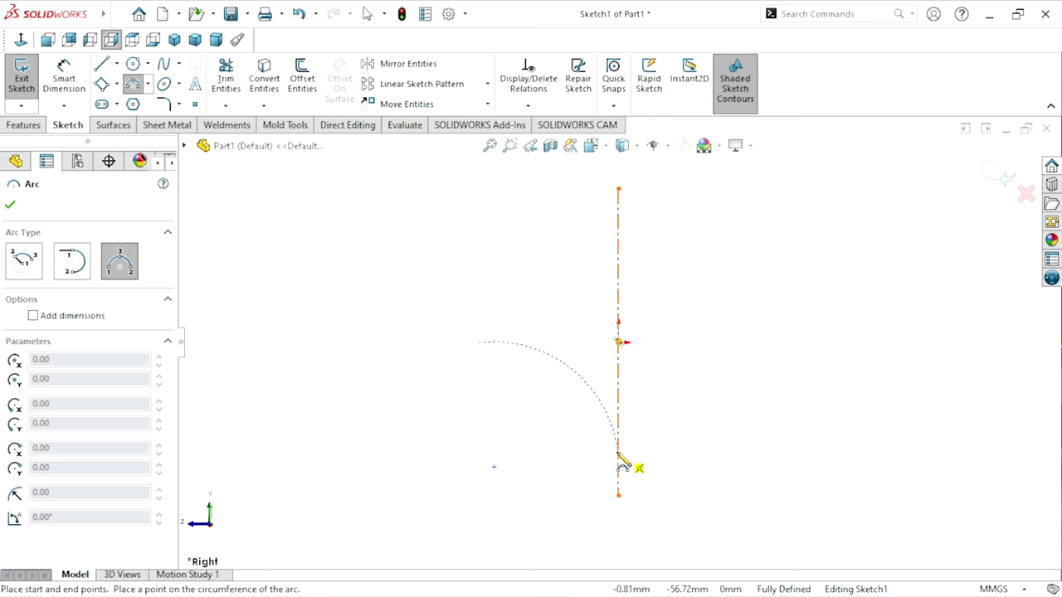
{"action": "left_click", "coordinate": [536, 423]}
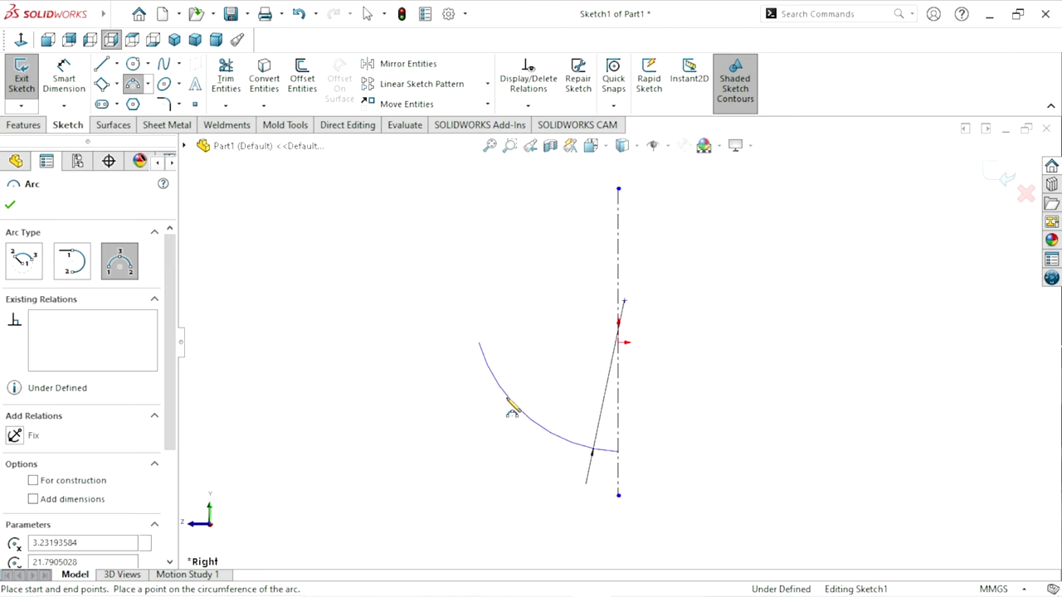
{"action": "right_click", "coordinate": [383, 290]}
{"action": "left_click", "coordinate": [424, 301]}
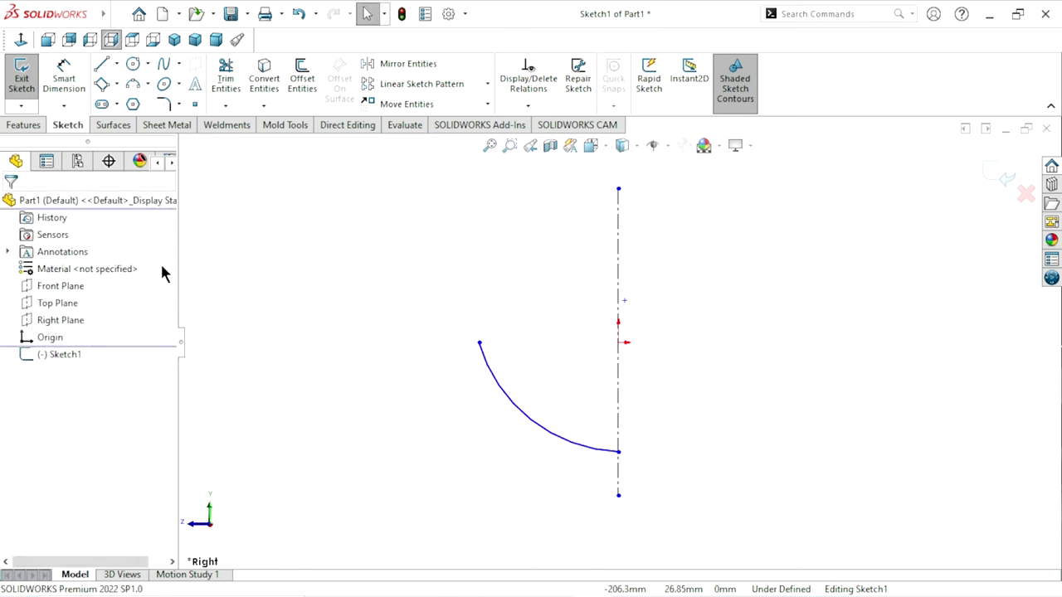
{"action": "left_click", "coordinate": [58, 91]}
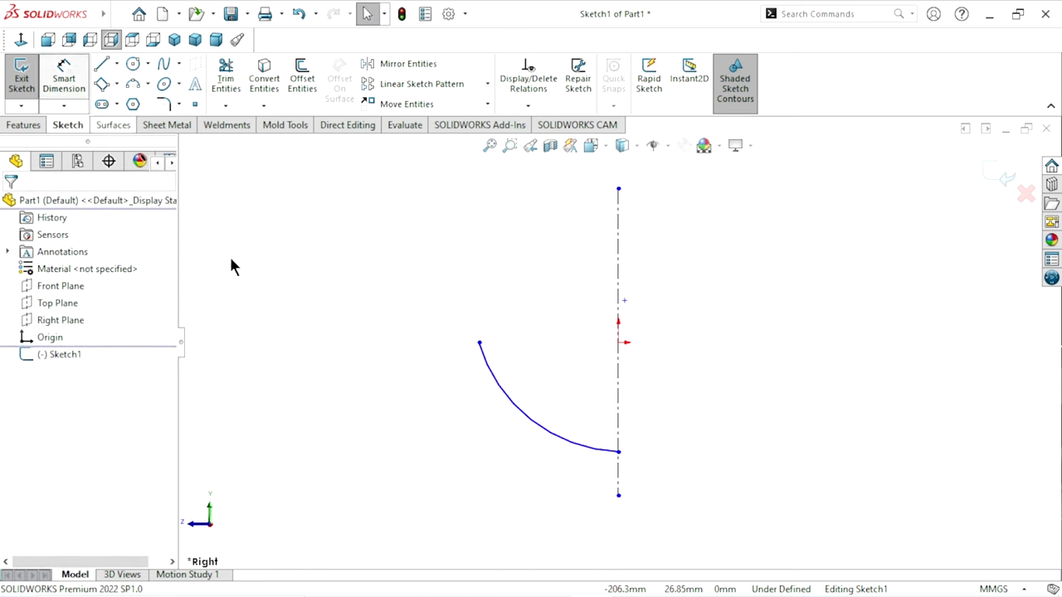
Dimension the arc with an R78 radius and a 45 mm vertical distance from the origin.
{"action": "left_click", "coordinate": [520, 413]}
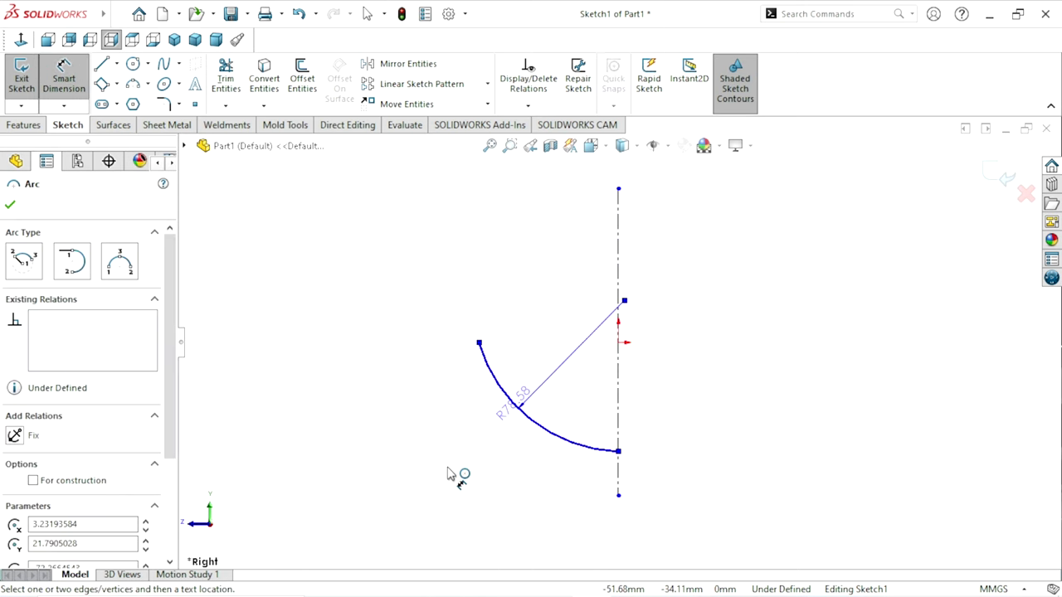
{"action": "left_click", "coordinate": [448, 471]}
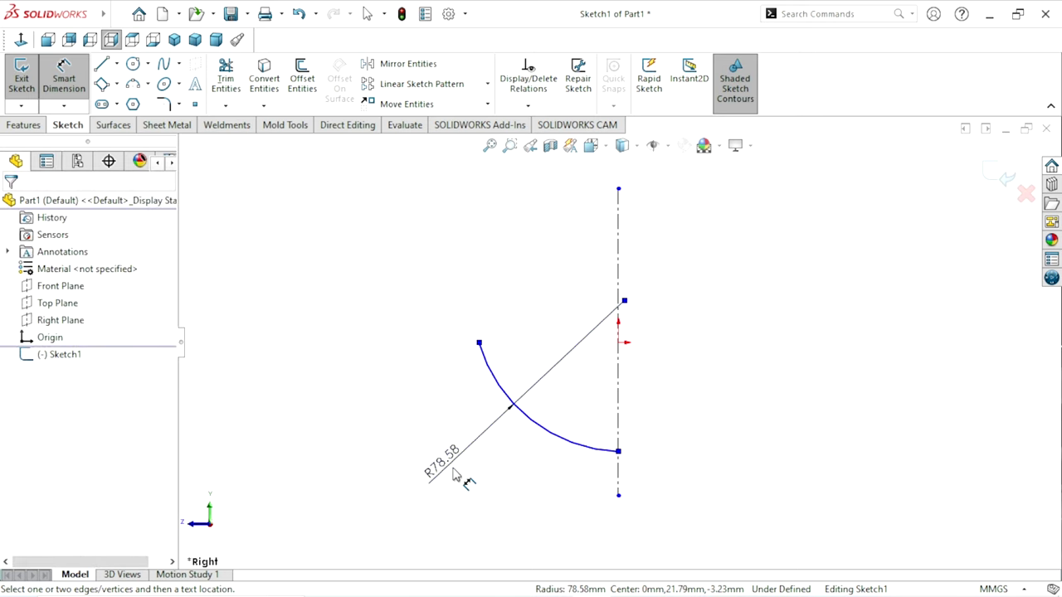
{"action": "left_click", "coordinate": [455, 475]}
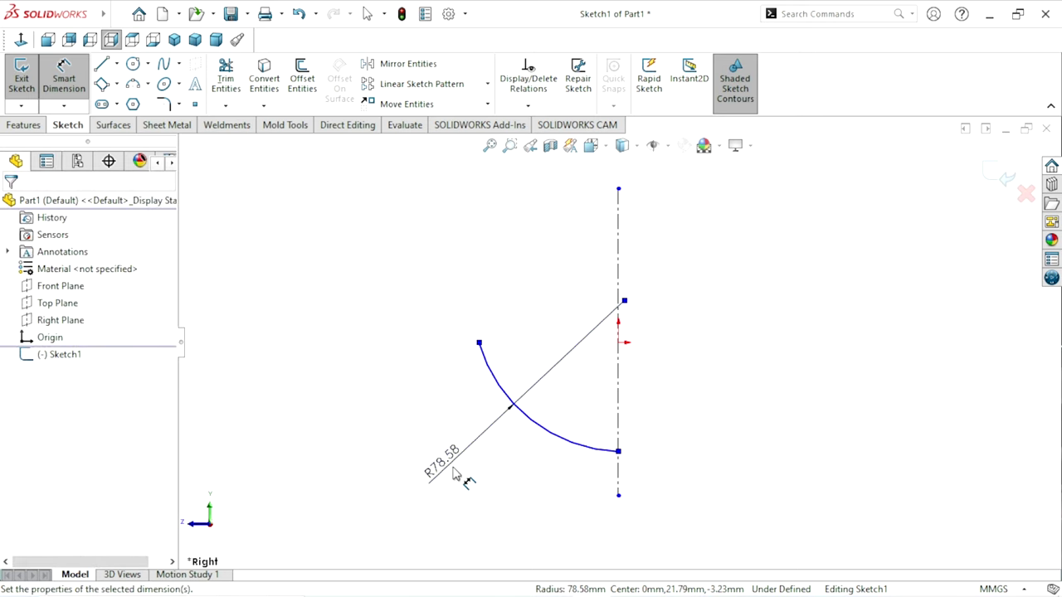
{"action": "type", "text": "78"}
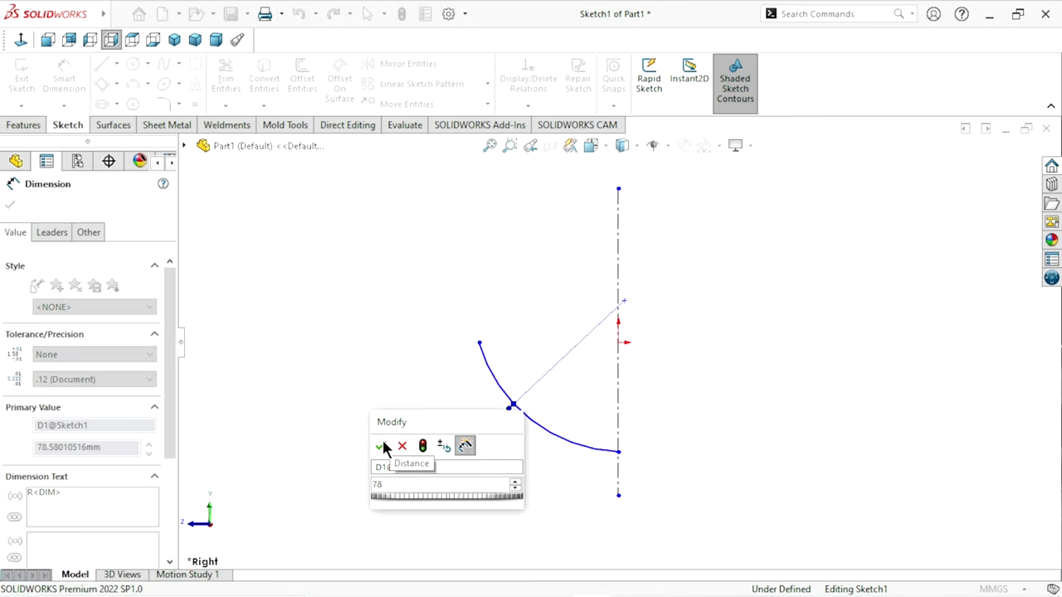
{"action": "left_click", "coordinate": [381, 445]}
{"action": "left_click", "coordinate": [620, 344]}
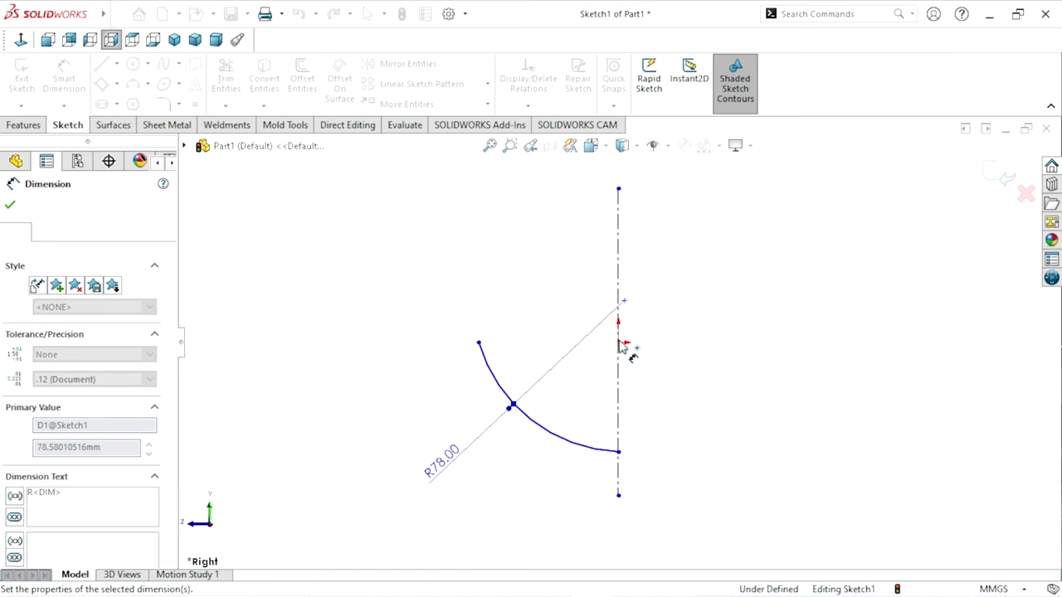
{"action": "left_click", "coordinate": [621, 454]}
{"action": "left_click", "coordinate": [686, 394]}
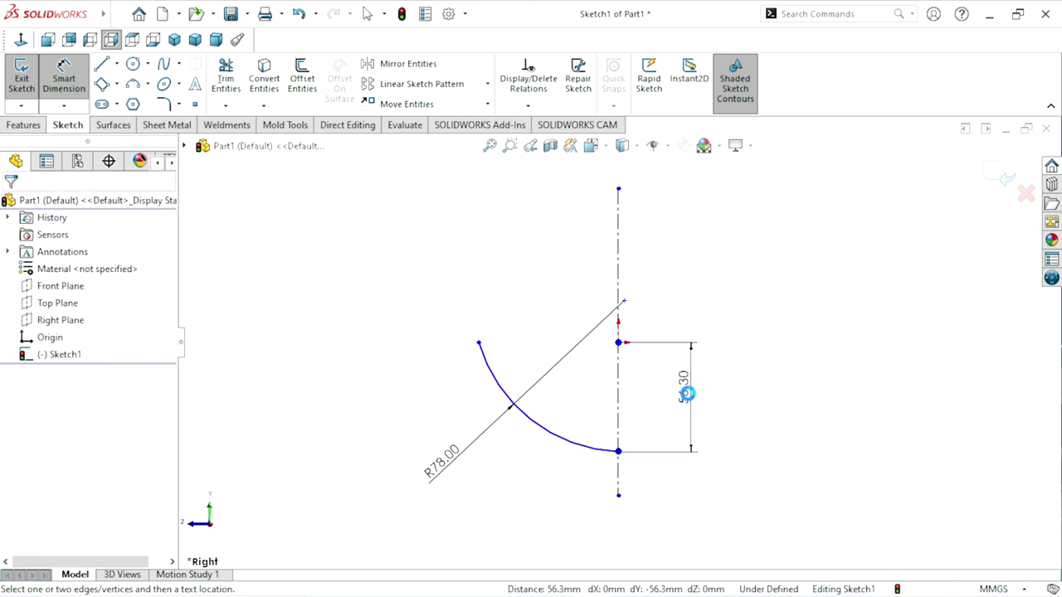
{"action": "type", "text": "45"}
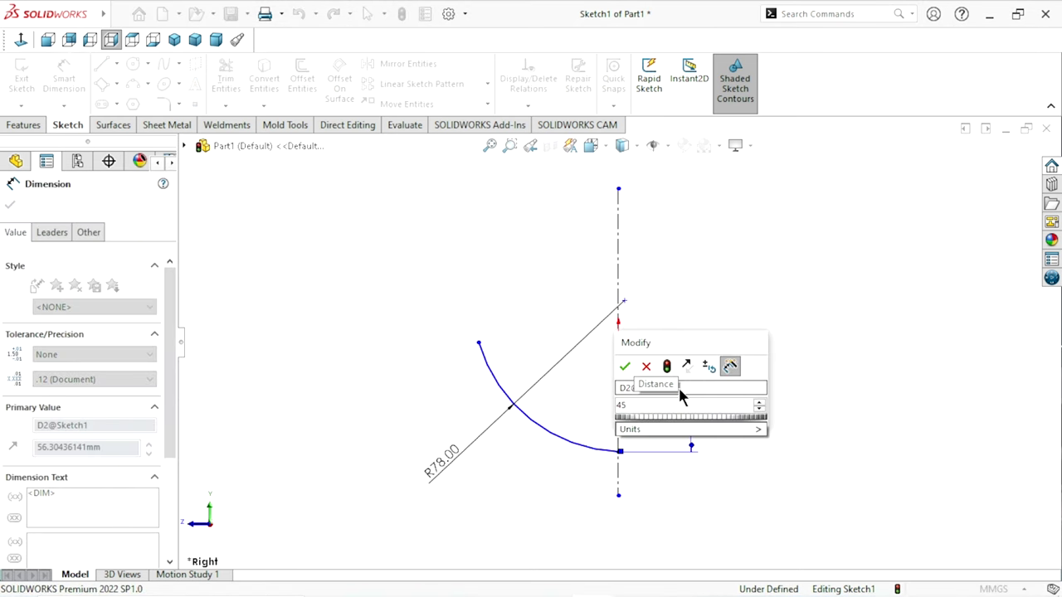
{"action": "left_click", "coordinate": [626, 366]}
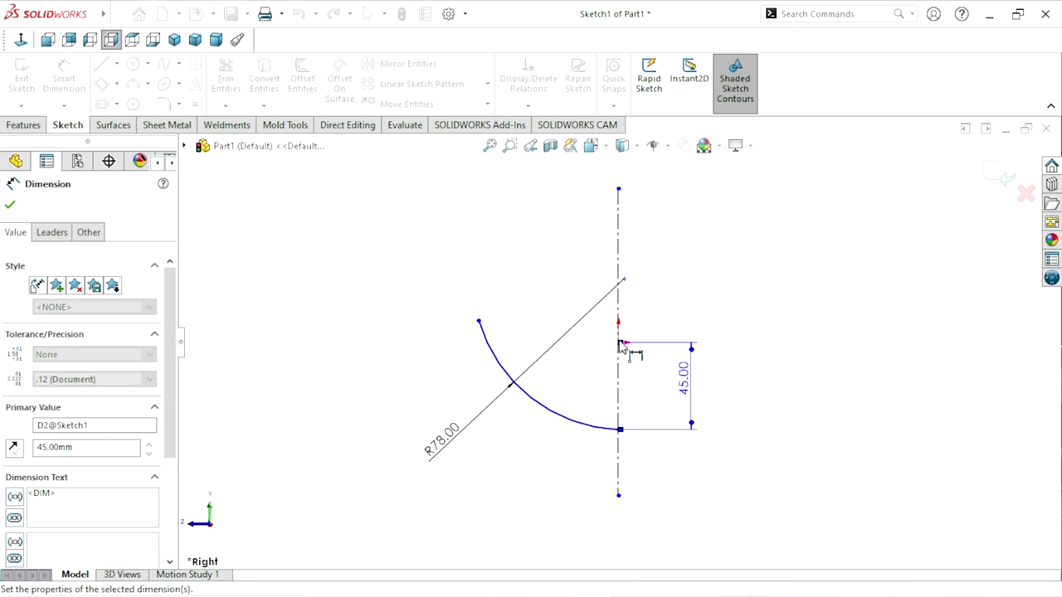
Undo the unwanted 56.30 endpoint height dimension and its move.
{"action": "left_click", "coordinate": [479, 321]}
{"action": "left_click", "coordinate": [550, 374]}
{"action": "key", "text": "Escape"}
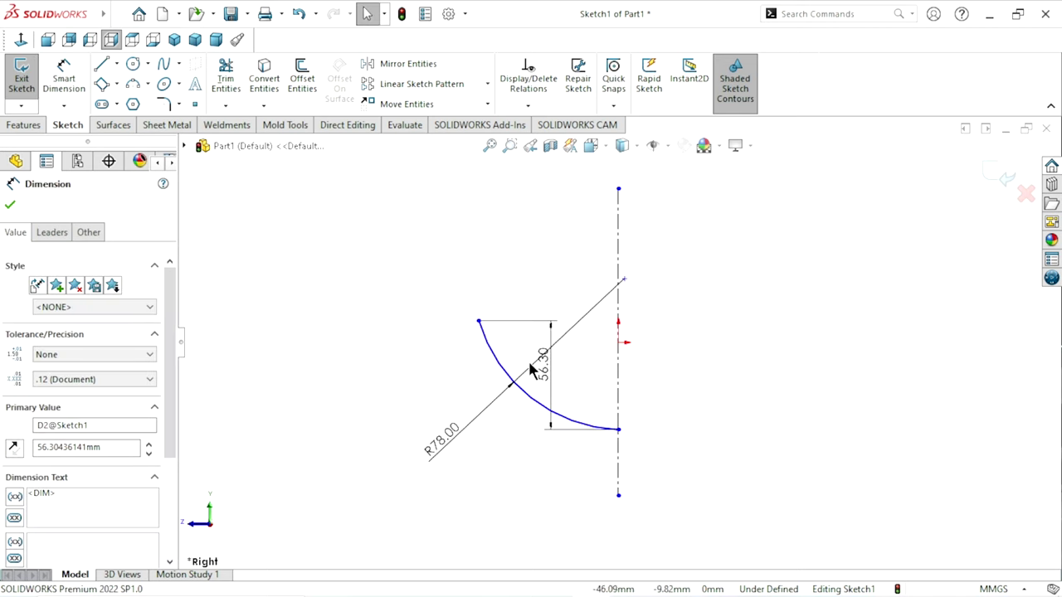
{"action": "left_click_drag", "start_coordinate": [550, 380], "coordinate": [757, 390]}
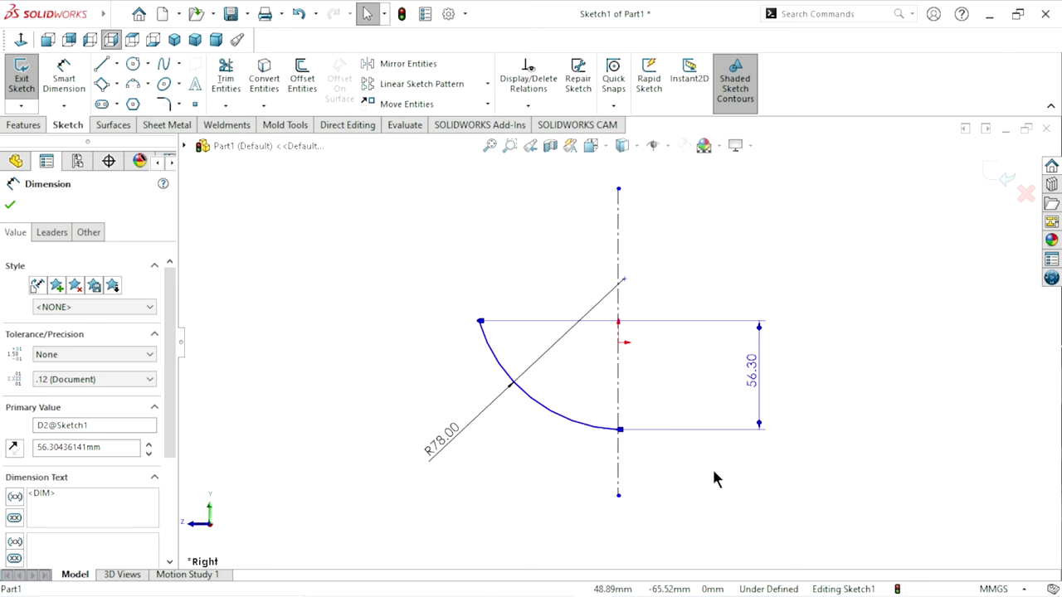
{"action": "key", "text": "Escape"}
{"action": "left_click", "coordinate": [316, 18]}
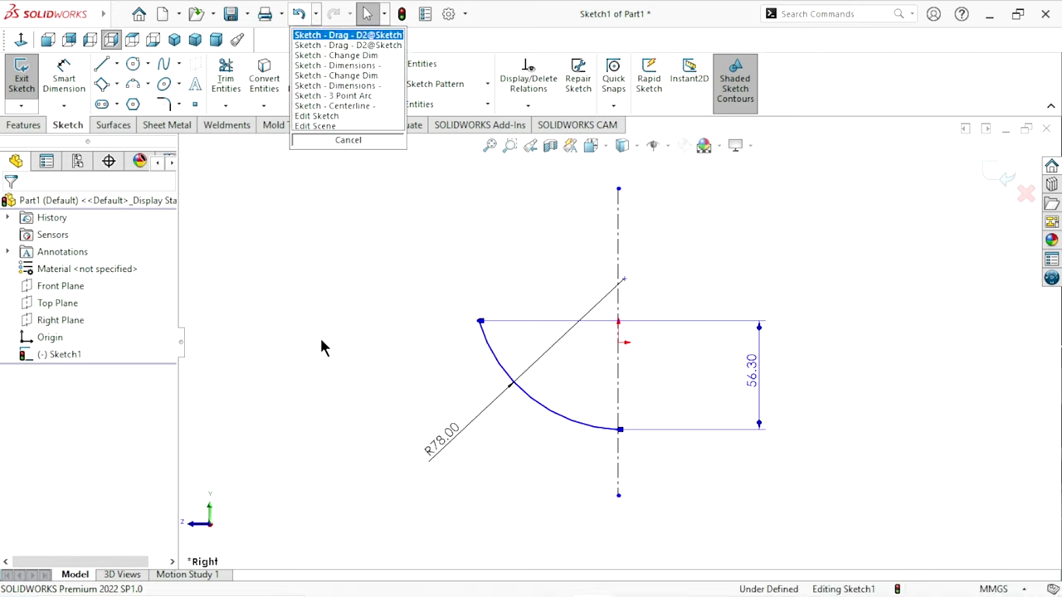
{"action": "left_click", "coordinate": [340, 172]}
{"action": "left_click", "coordinate": [301, 15]}
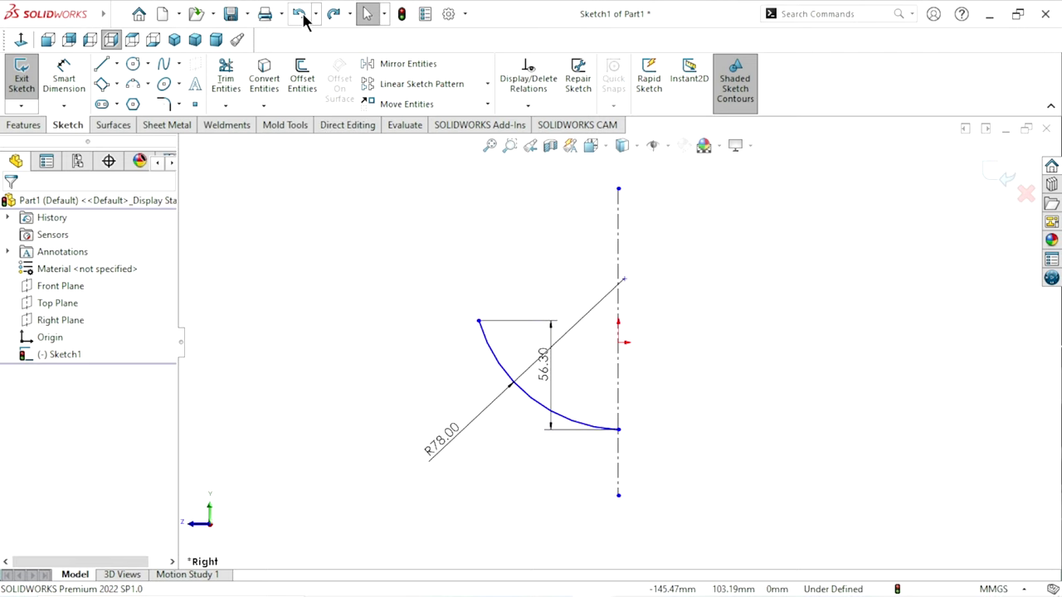
{"action": "left_click", "coordinate": [303, 14]}
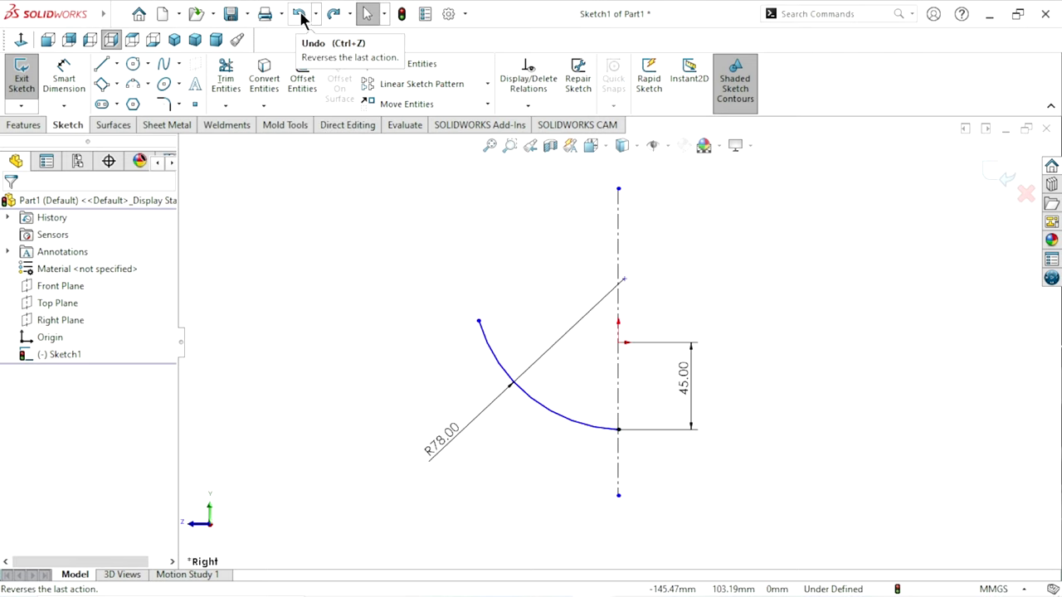
Add a 70 mm horizontal width dimension from the arc's upper endpoint to the origin.
{"action": "left_click", "coordinate": [83, 91]}
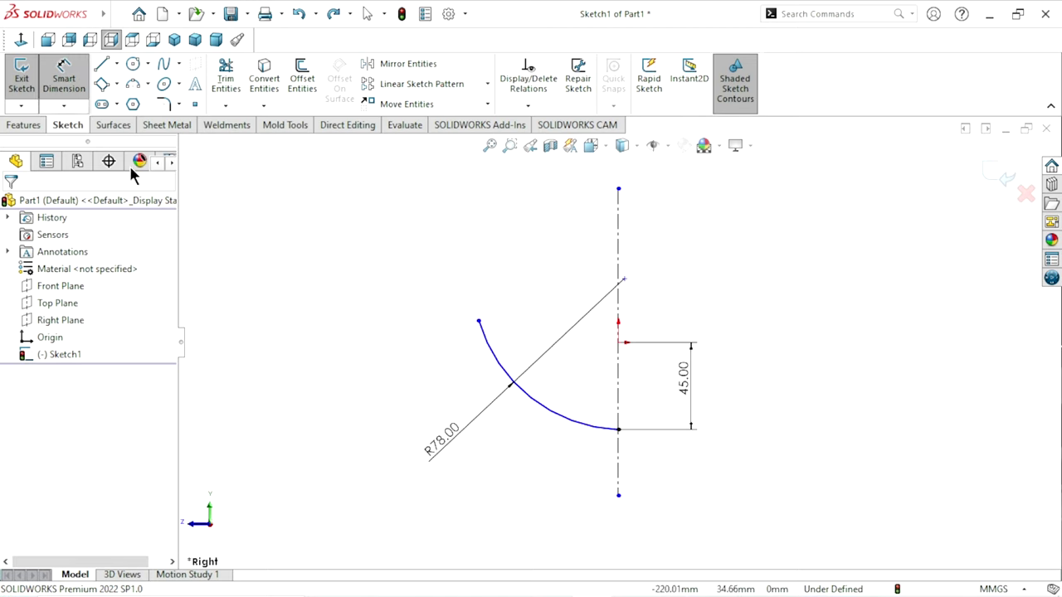
{"action": "left_click", "coordinate": [479, 323]}
{"action": "left_click", "coordinate": [619, 343]}
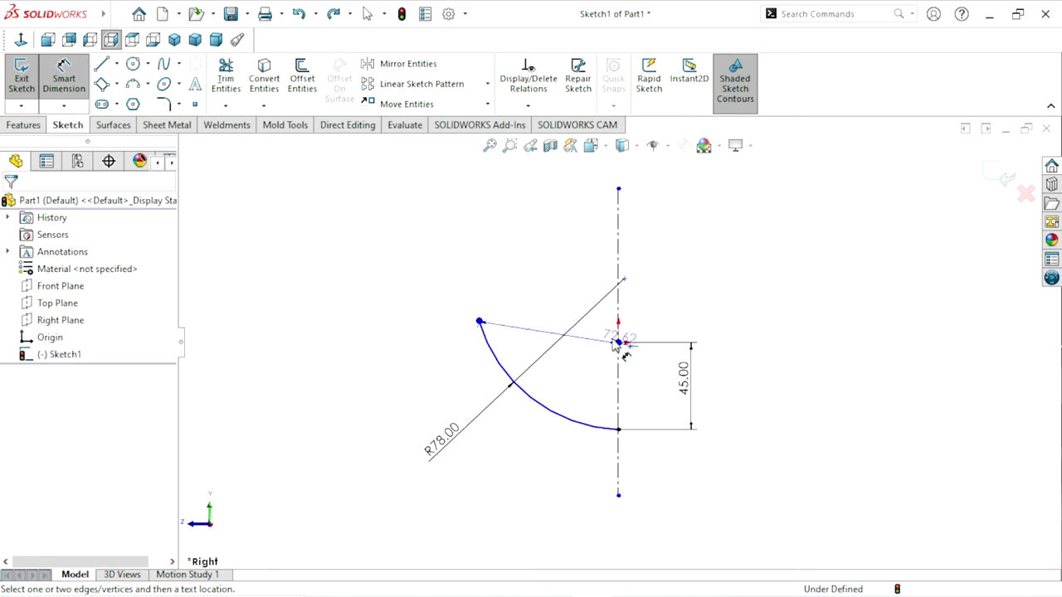
{"action": "left_click", "coordinate": [538, 264]}
{"action": "type", "text": "70"}
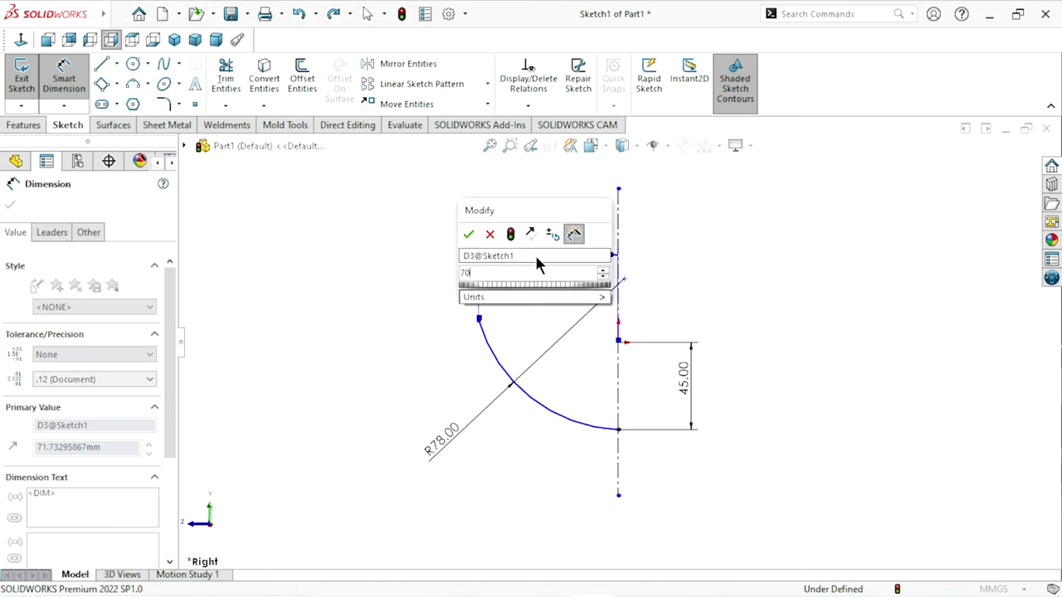
{"action": "left_click", "coordinate": [470, 234]}
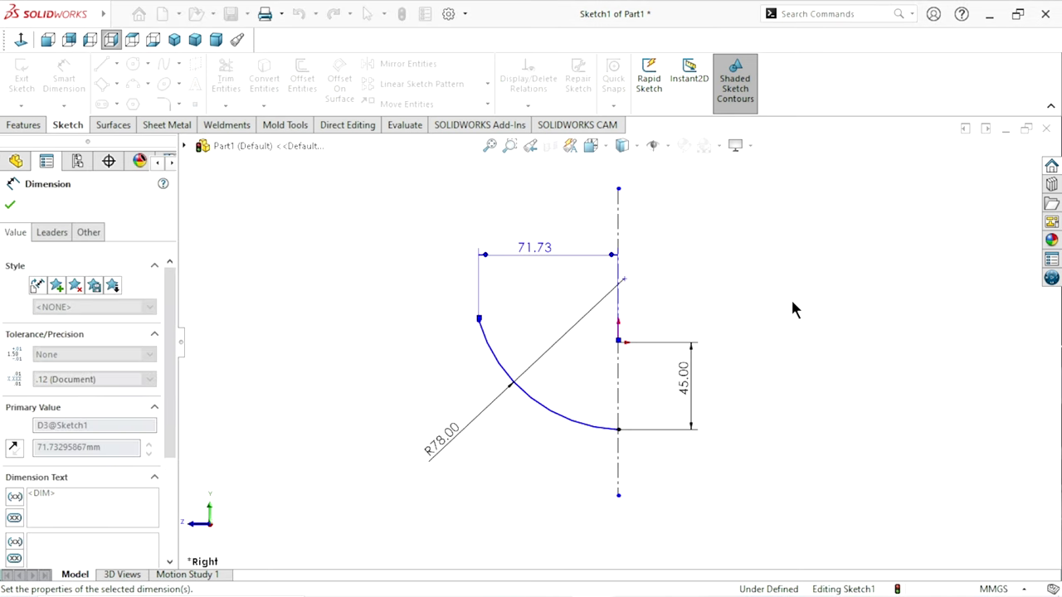
{"action": "key", "text": "Escape"}
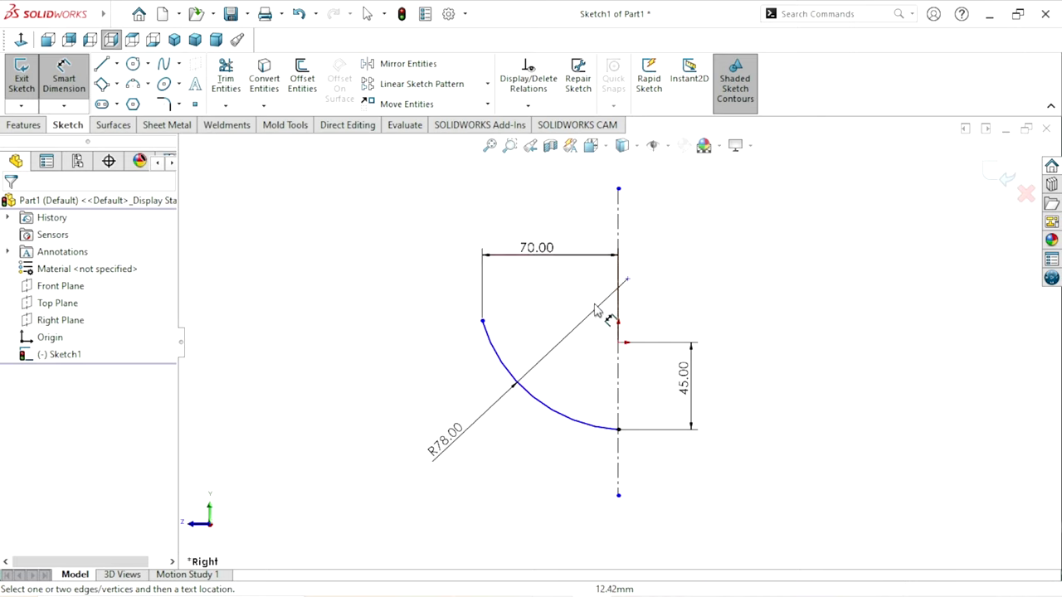
{"action": "key", "text": "Escape"}
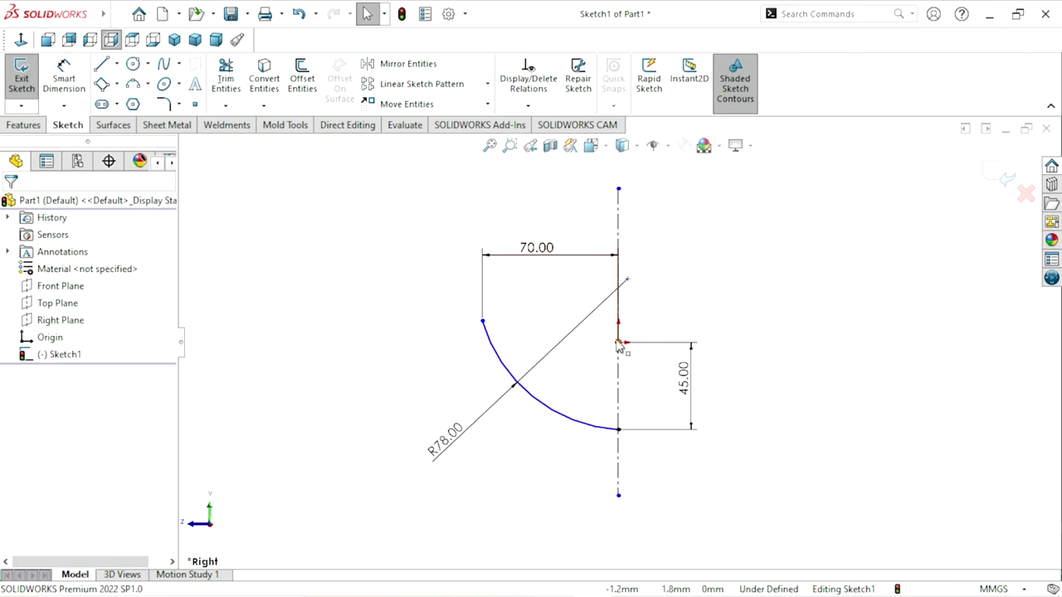
Add a Vertical relation between the origin and the arc centre point.
{"action": "left_click", "coordinate": [618, 343]}
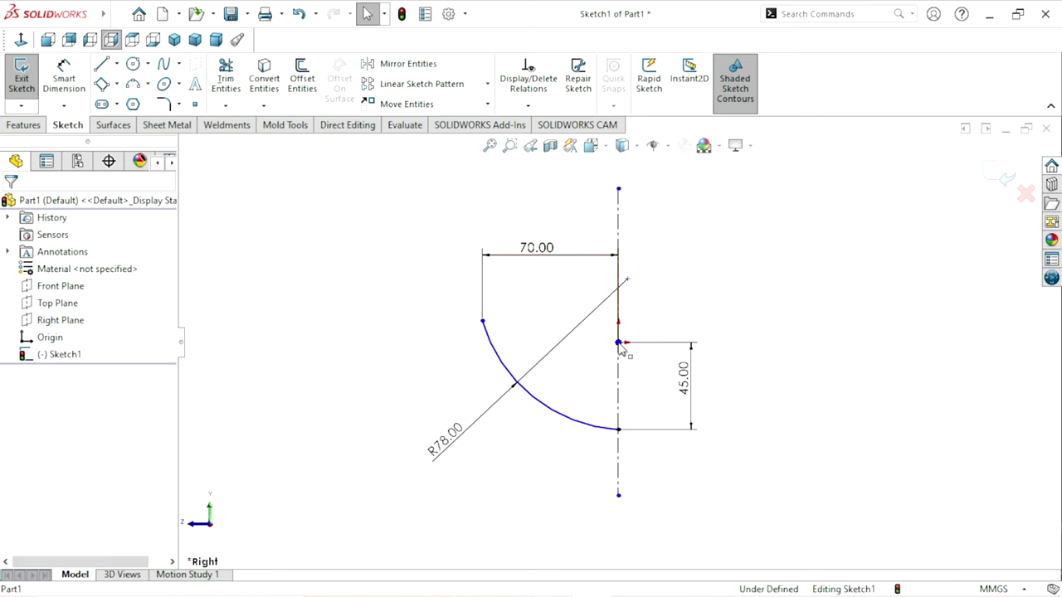
{"action": "left_click", "coordinate": [483, 322], "text": "ctrl"}
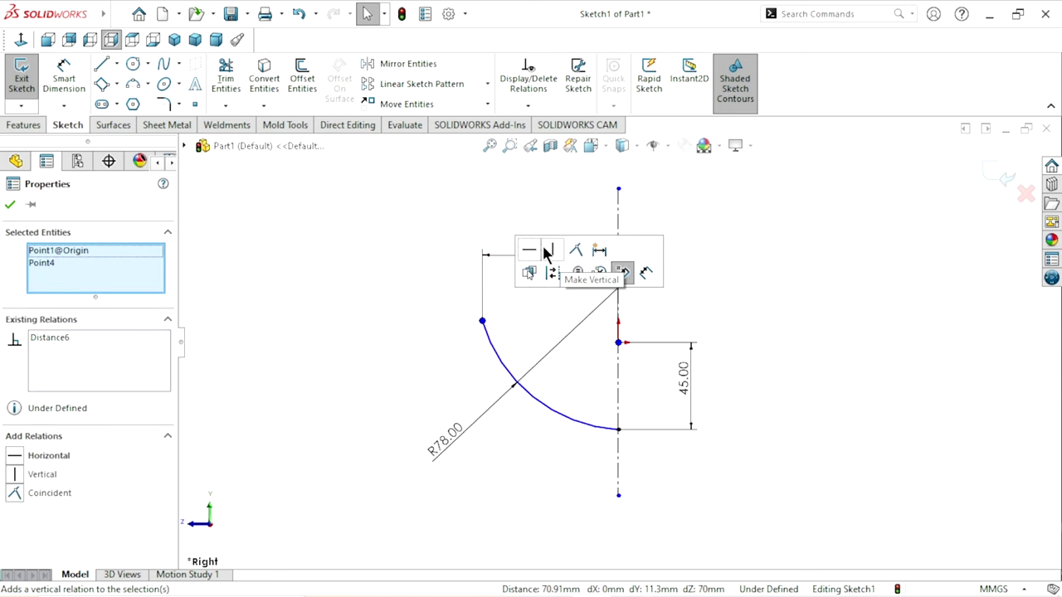
{"action": "left_click", "coordinate": [530, 251]}
{"action": "key", "text": "Escape"}
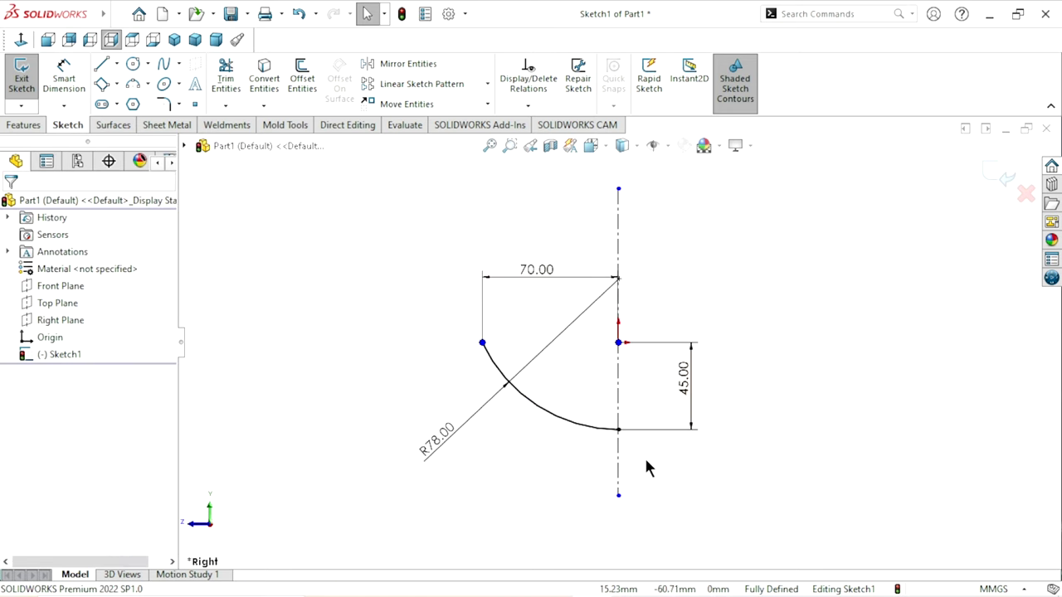
{"action": "scroll", "coordinate": [637, 400], "scroll_direction": "up", "scroll_amount": 2}
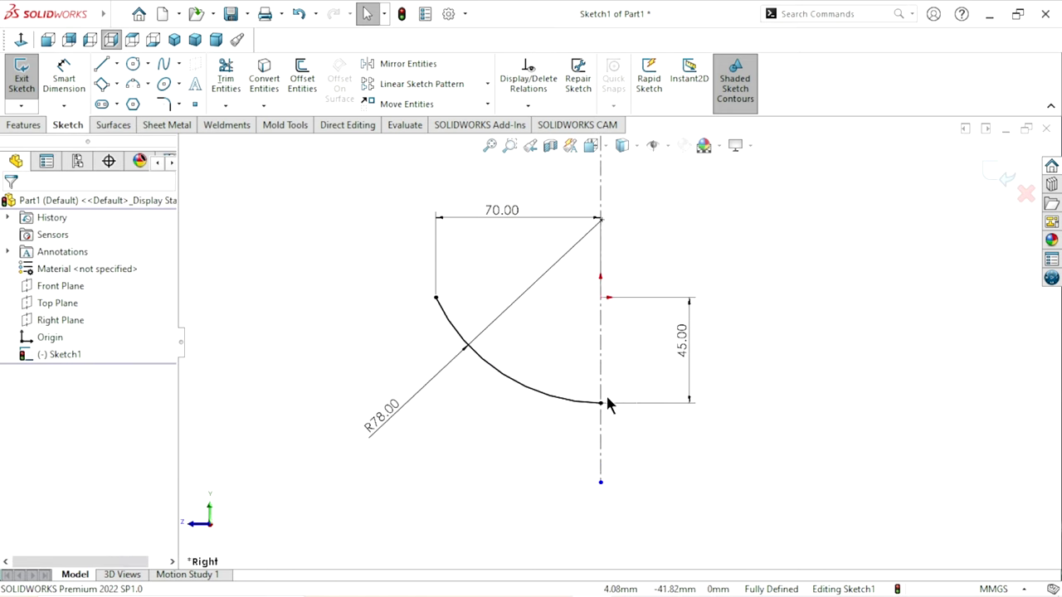
Revolve the arc 360° into Surface-Revolve1 and orbit to view the bowl's inside.
{"action": "left_click", "coordinate": [112, 126]}
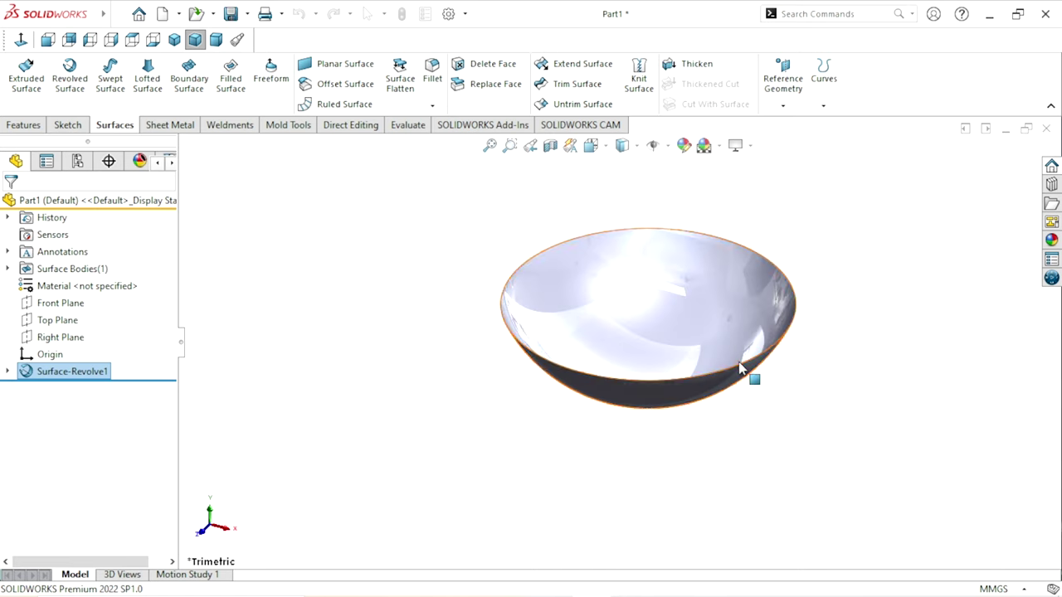
{"action": "mouse_move", "coordinate": [804, 415]}
{"action": "middle_mouse_down"}
{"action": "mouse_move", "coordinate": [763, 327]}
{"action": "mouse_move", "coordinate": [818, 356]}
{"action": "mouse_move", "coordinate": [733, 246]}
{"action": "mouse_move", "coordinate": [750, 188]}
{"action": "mouse_move", "coordinate": [697, 375]}
{"action": "mouse_move", "coordinate": [628, 399]}
{"action": "mouse_move", "coordinate": [671, 408]}
{"action": "middle_mouse_up"}
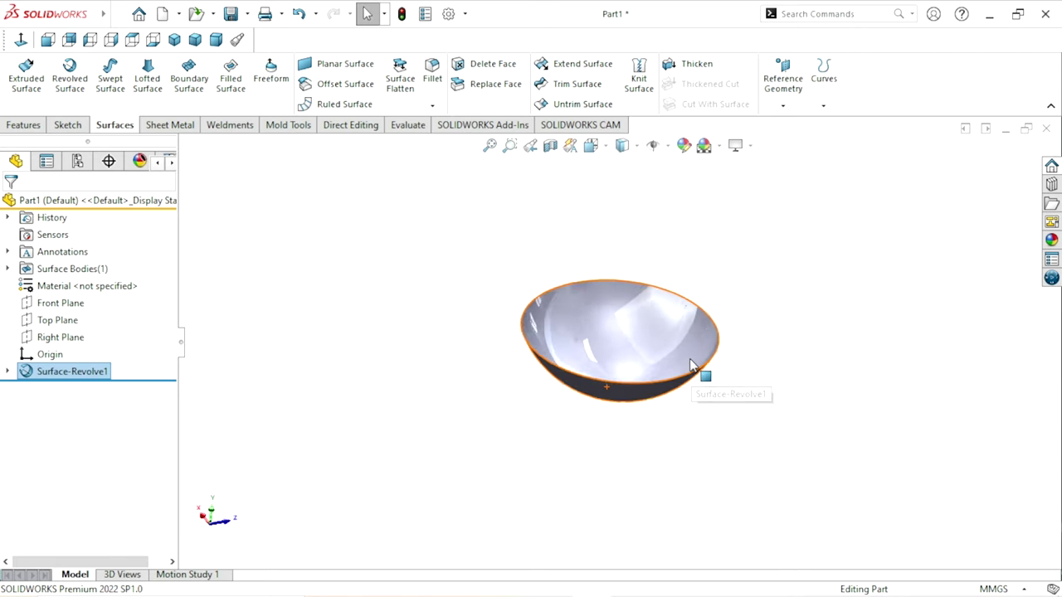
{"action": "middle_click_drag", "start_coordinate": [691, 365], "coordinate": [868, 312]}
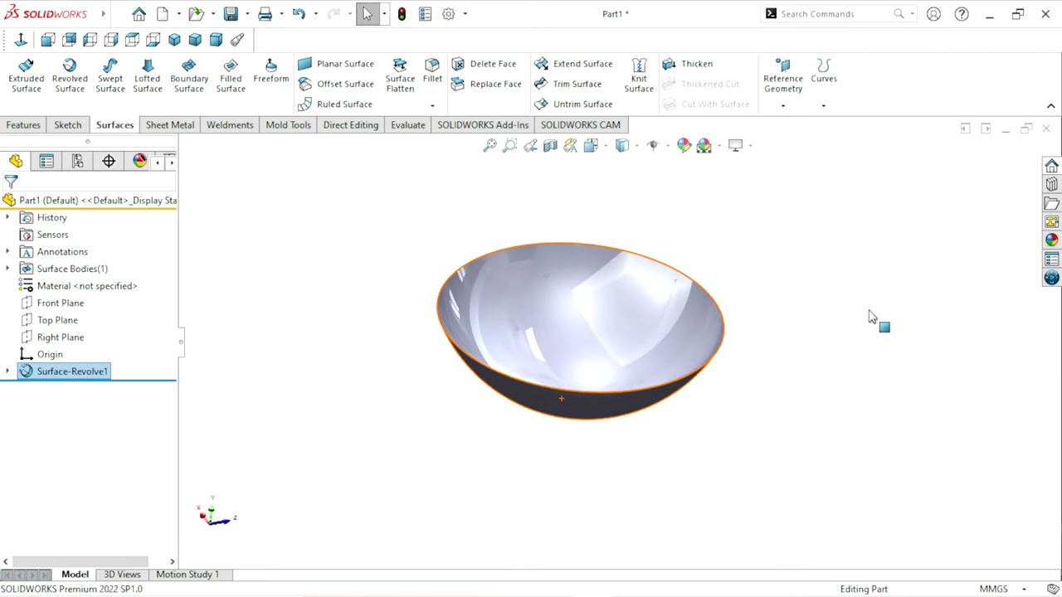
Sketch on the Top Plane a 140 mm circle converted from the bowl's rim edge.
{"action": "left_click", "coordinate": [42, 322]}
{"action": "mouse_move", "coordinate": [379, 350]}
{"action": "middle_mouse_down"}
{"action": "mouse_move", "coordinate": [351, 261]}
{"action": "mouse_move", "coordinate": [357, 244]}
{"action": "mouse_move", "coordinate": [372, 301]}
{"action": "mouse_move", "coordinate": [363, 318]}
{"action": "mouse_move", "coordinate": [522, 324]}
{"action": "middle_mouse_up"}
{"action": "scroll", "coordinate": [604, 342], "scroll_direction": "down", "scroll_amount": 3}
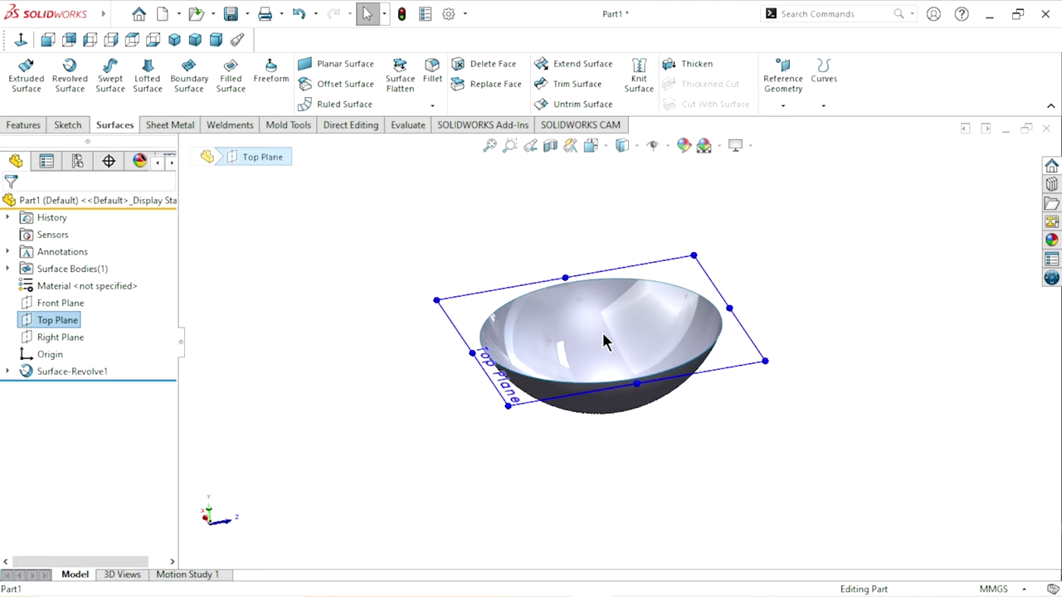
{"action": "scroll", "coordinate": [656, 335], "scroll_direction": "down", "scroll_amount": 1}
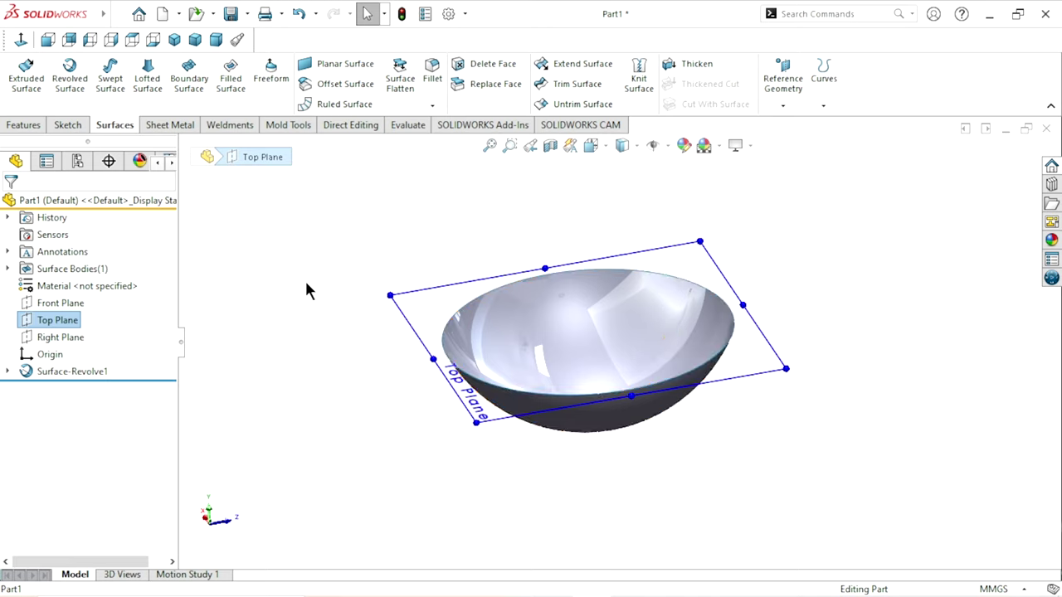
{"action": "left_click", "coordinate": [75, 322]}
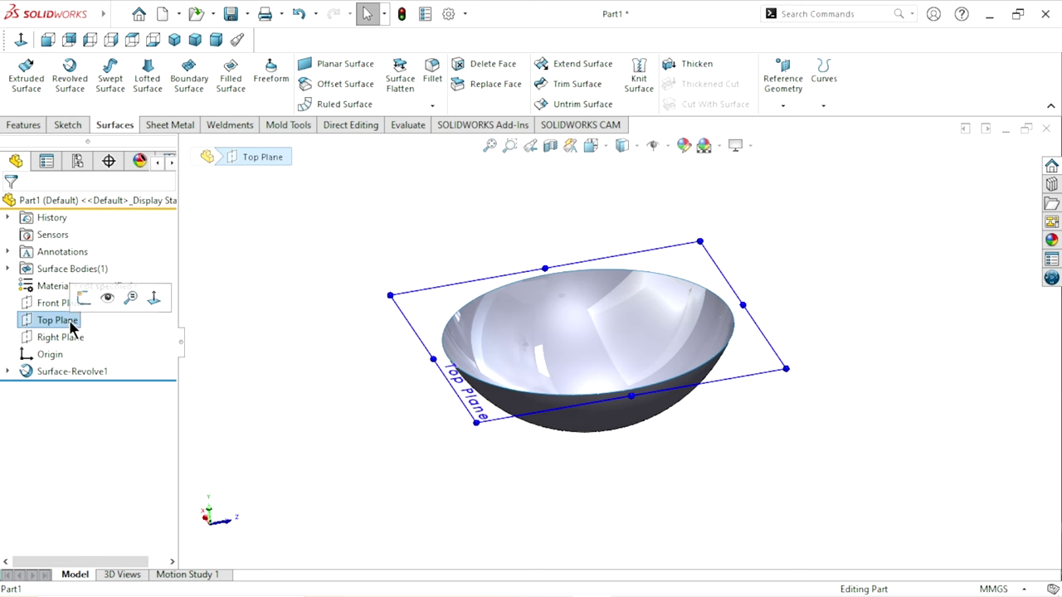
{"action": "left_click", "coordinate": [87, 300]}
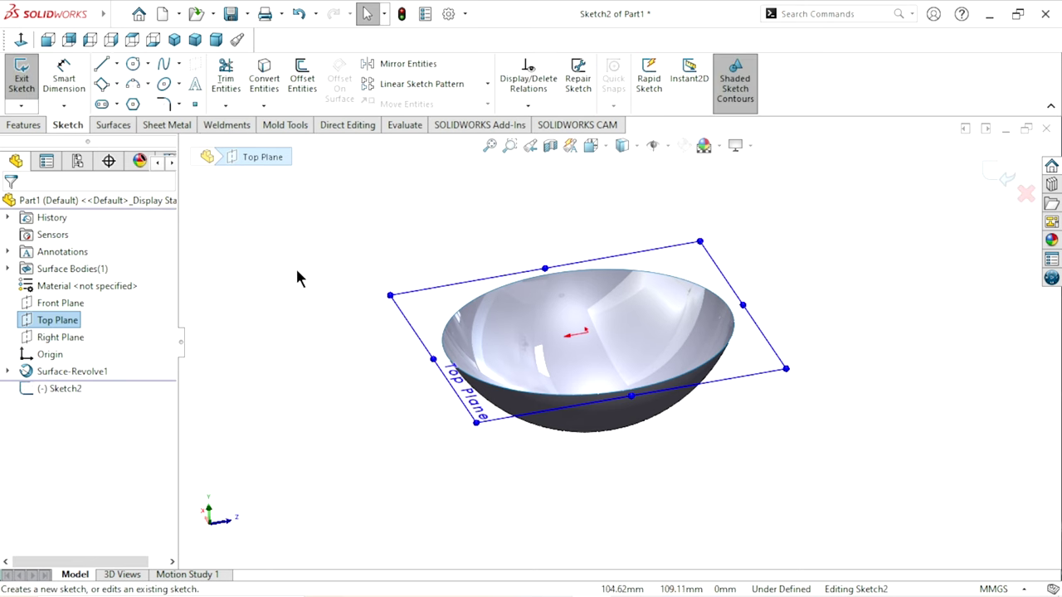
{"action": "left_click", "coordinate": [21, 39]}
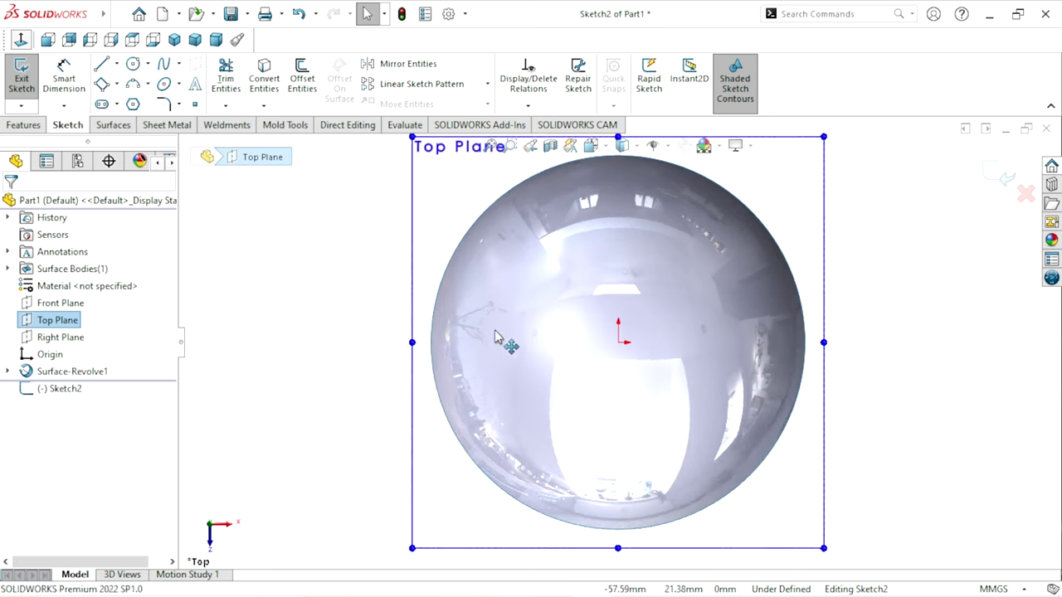
{"action": "scroll", "coordinate": [705, 326], "scroll_direction": "down", "scroll_amount": 2}
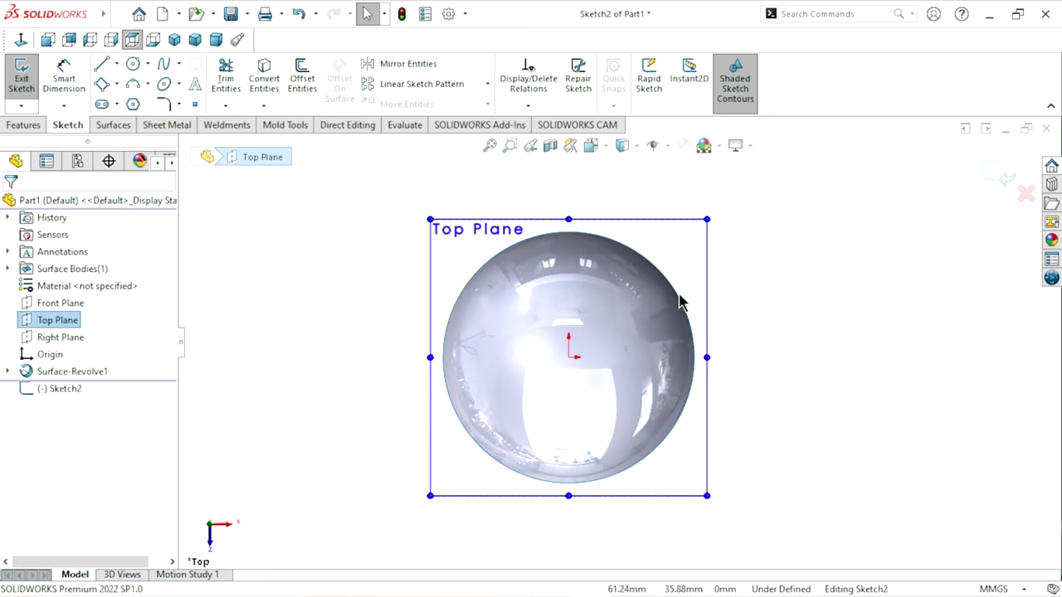
{"action": "left_click", "coordinate": [679, 300]}
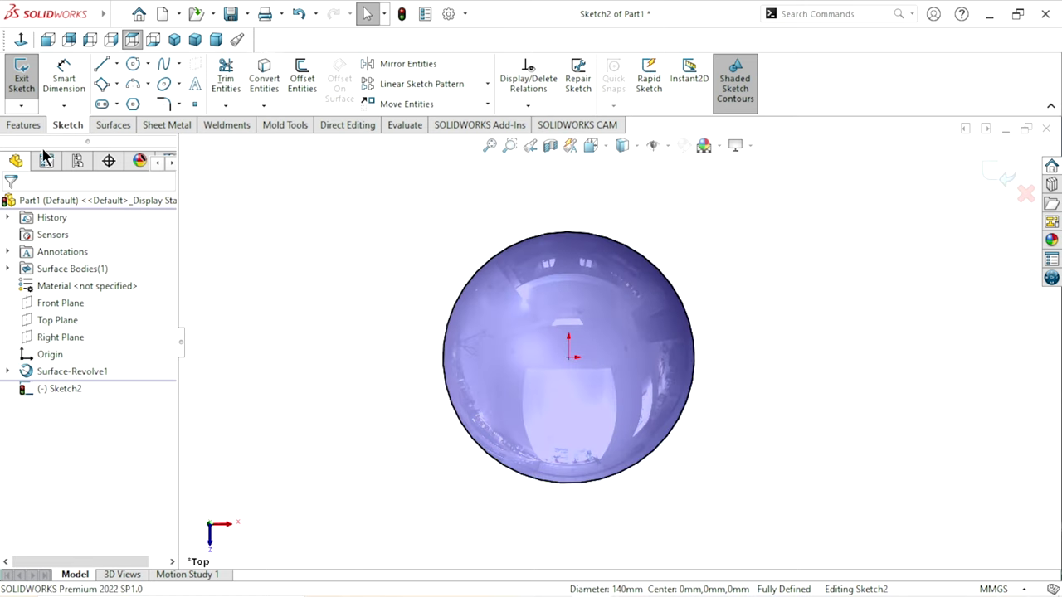
{"action": "left_click", "coordinate": [23, 126]}
{"action": "left_click", "coordinate": [666, 105]}
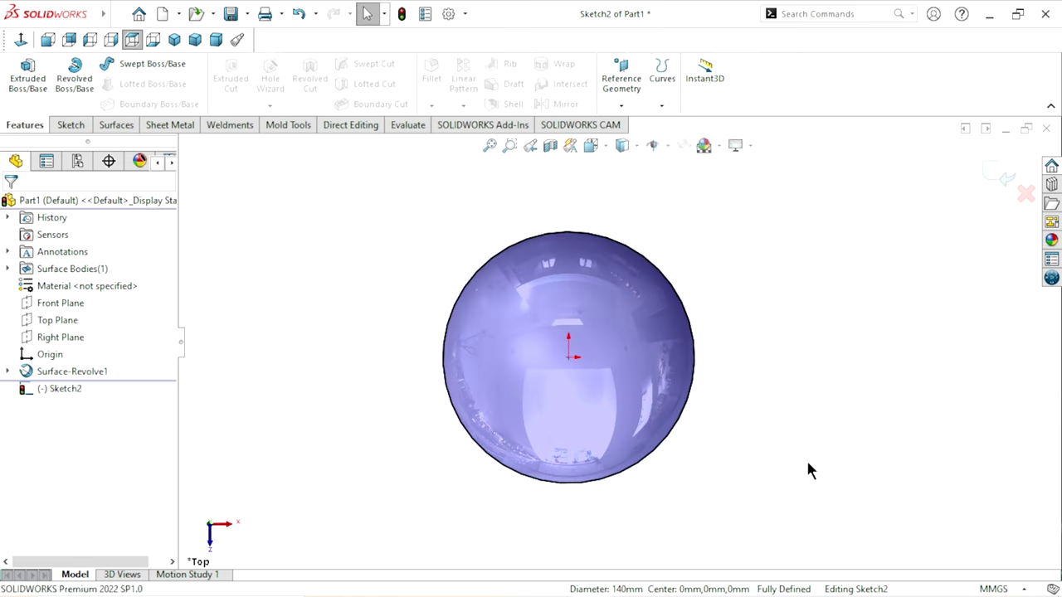
Create a reversed, downward helix with 4 mm pitch, 15 revolutions and 0° start angle.
{"action": "mouse_move", "coordinate": [702, 486]}
{"action": "middle_mouse_down"}
{"action": "mouse_move", "coordinate": [723, 338]}
{"action": "mouse_move", "coordinate": [695, 397]}
{"action": "middle_mouse_up"}
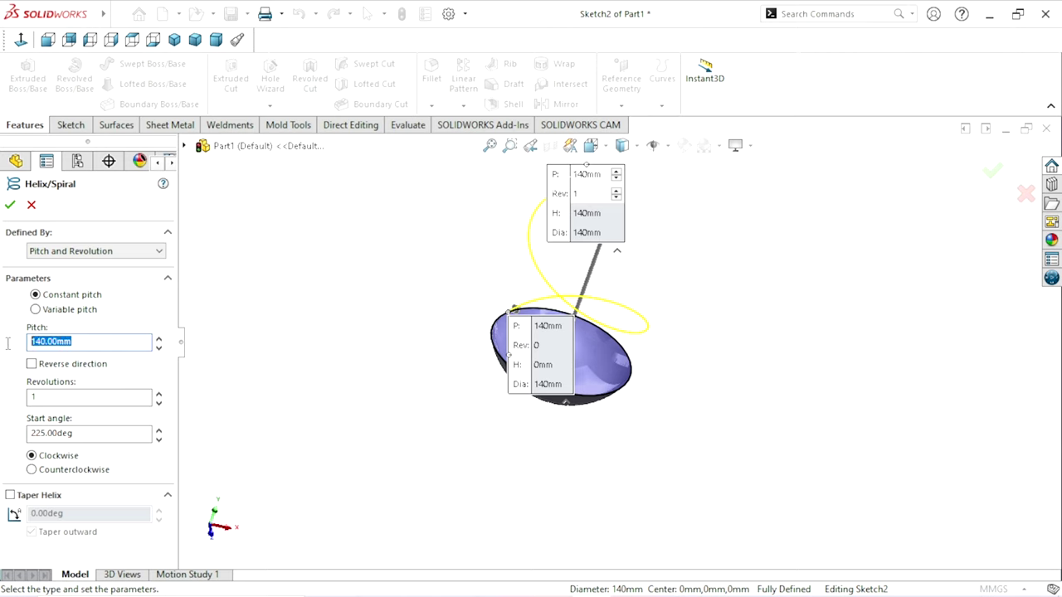
{"action": "type", "text": "4"}
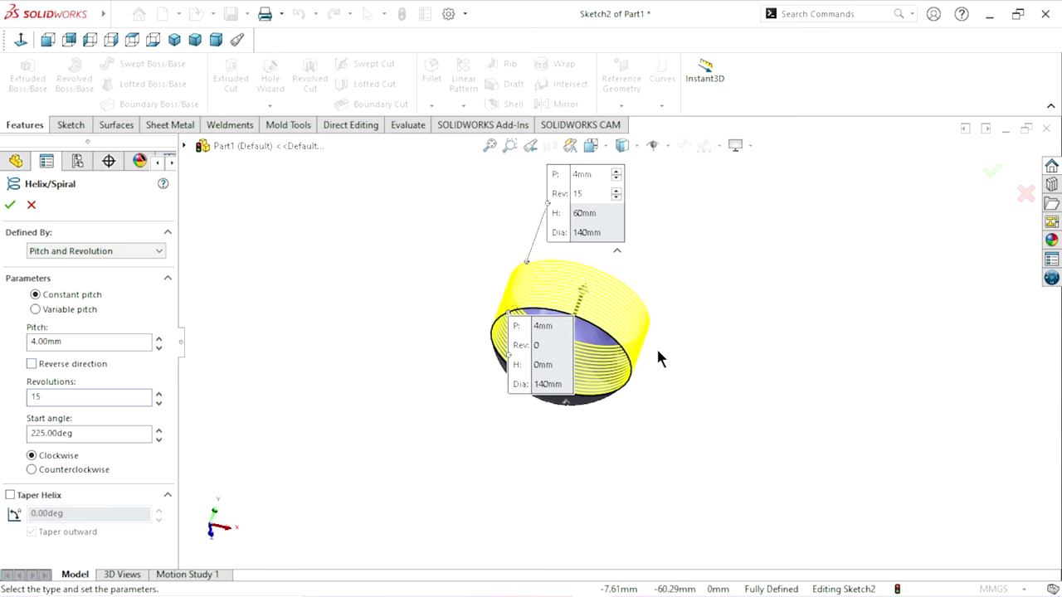
{"action": "middle_click_drag", "start_coordinate": [656, 347], "coordinate": [669, 287]}
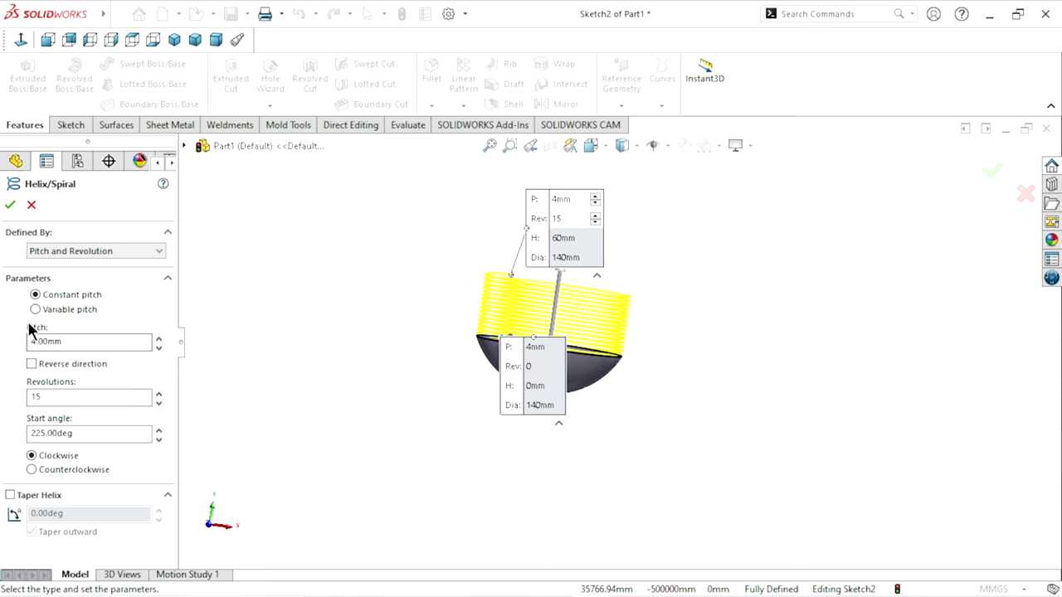
{"action": "left_click", "coordinate": [32, 364]}
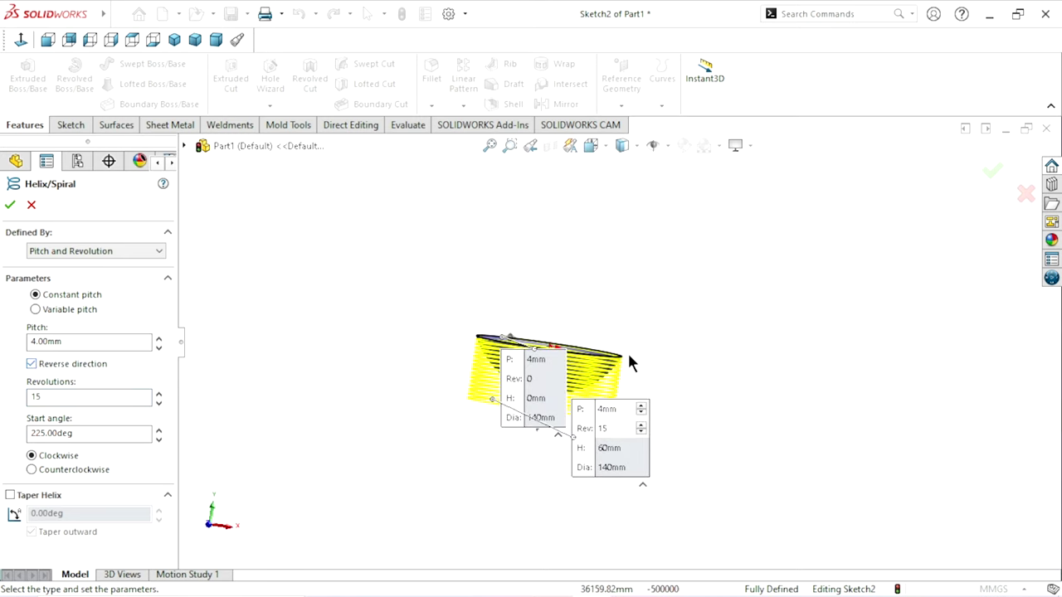
{"action": "mouse_move", "coordinate": [712, 366]}
{"action": "middle_mouse_down"}
{"action": "mouse_move", "coordinate": [601, 377]}
{"action": "mouse_move", "coordinate": [656, 353]}
{"action": "mouse_move", "coordinate": [715, 299]}
{"action": "mouse_move", "coordinate": [706, 354]}
{"action": "mouse_move", "coordinate": [580, 380]}
{"action": "middle_mouse_up"}
{"action": "mouse_move", "coordinate": [700, 375]}
{"action": "middle_mouse_down"}
{"action": "mouse_move", "coordinate": [690, 316]}
{"action": "mouse_move", "coordinate": [688, 332]}
{"action": "mouse_move", "coordinate": [628, 374]}
{"action": "mouse_move", "coordinate": [722, 343]}
{"action": "mouse_move", "coordinate": [664, 365]}
{"action": "middle_mouse_up"}
{"action": "left_click_drag", "start_coordinate": [77, 434], "coordinate": [2, 419]}
{"action": "type", "text": "0"}
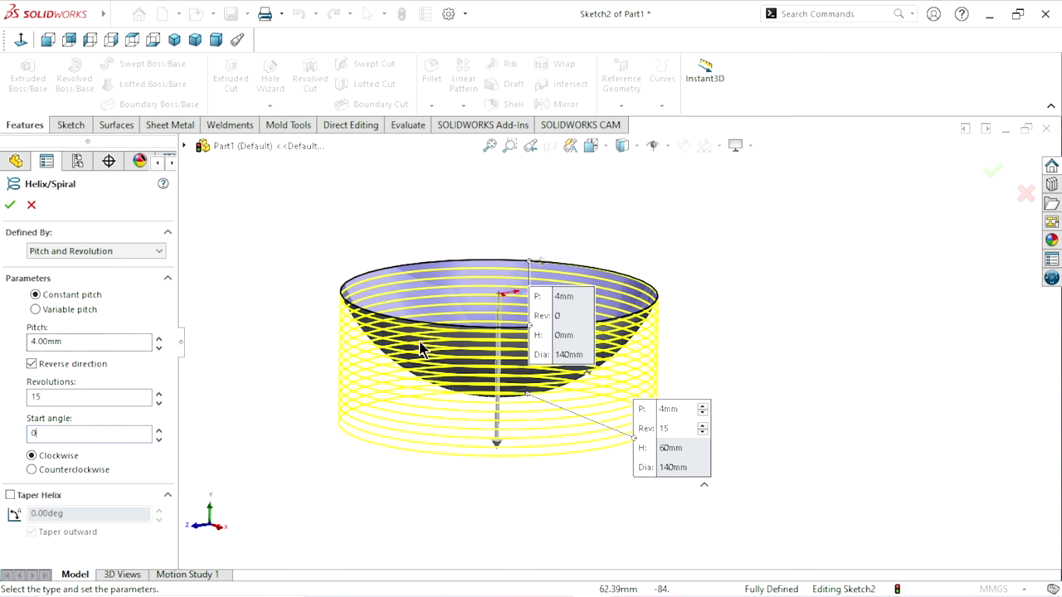
{"action": "key", "text": "Return"}
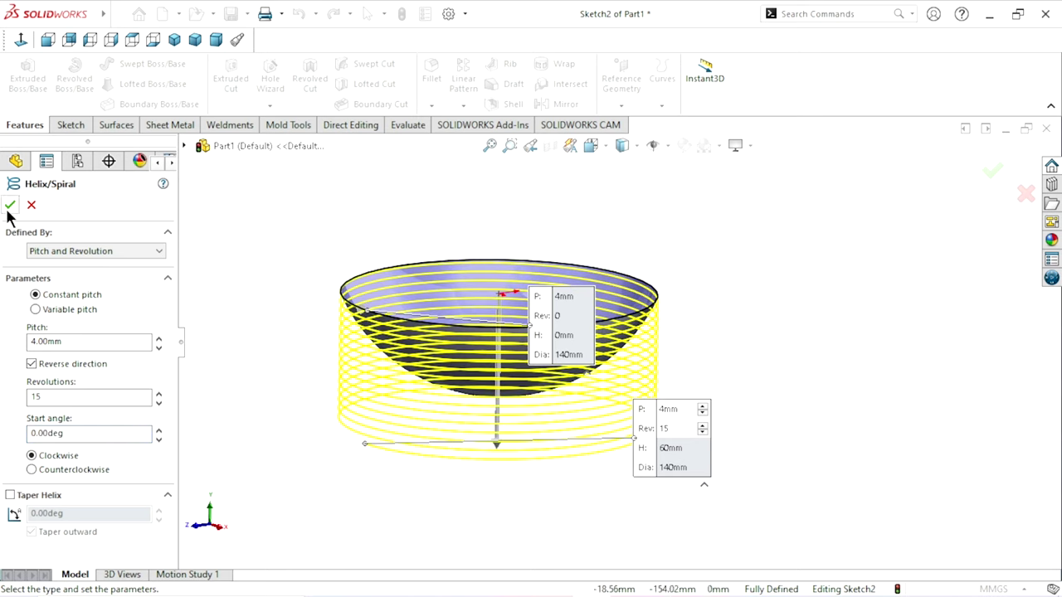
{"action": "key", "text": "Return"}
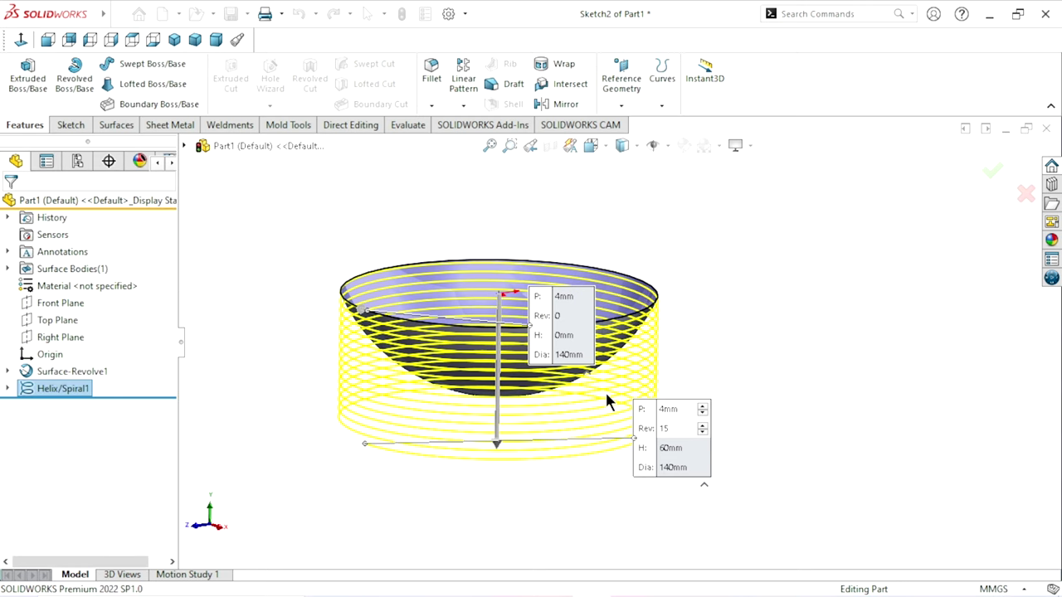
{"action": "mouse_move", "coordinate": [759, 367]}
{"action": "middle_mouse_down"}
{"action": "mouse_move", "coordinate": [761, 332]}
{"action": "mouse_move", "coordinate": [717, 424]}
{"action": "middle_mouse_up"}
{"action": "scroll", "coordinate": [661, 356], "scroll_direction": "up", "scroll_amount": 3}
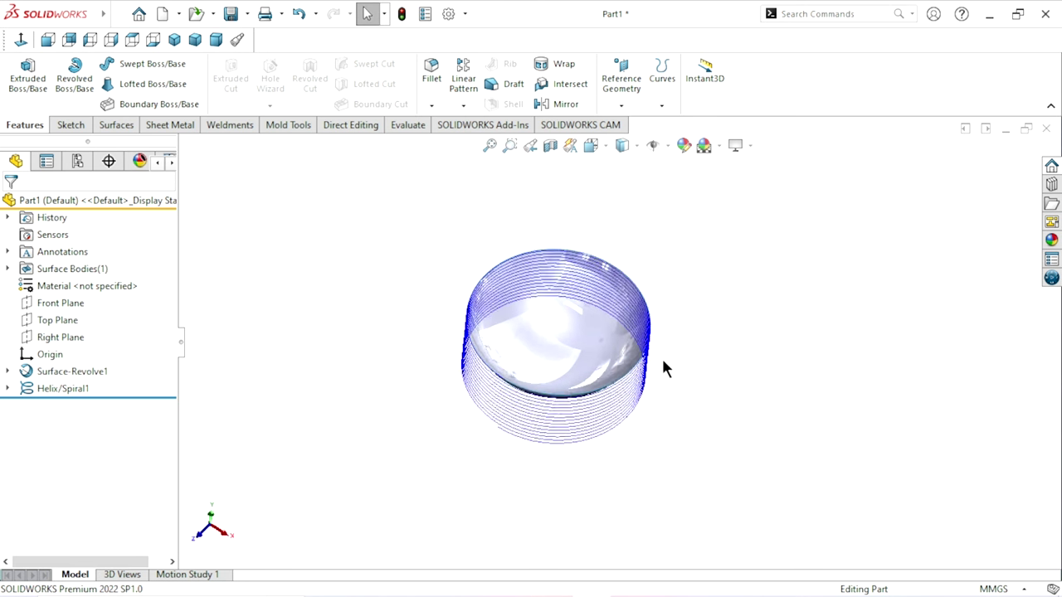
{"action": "left_click", "coordinate": [57, 321]}
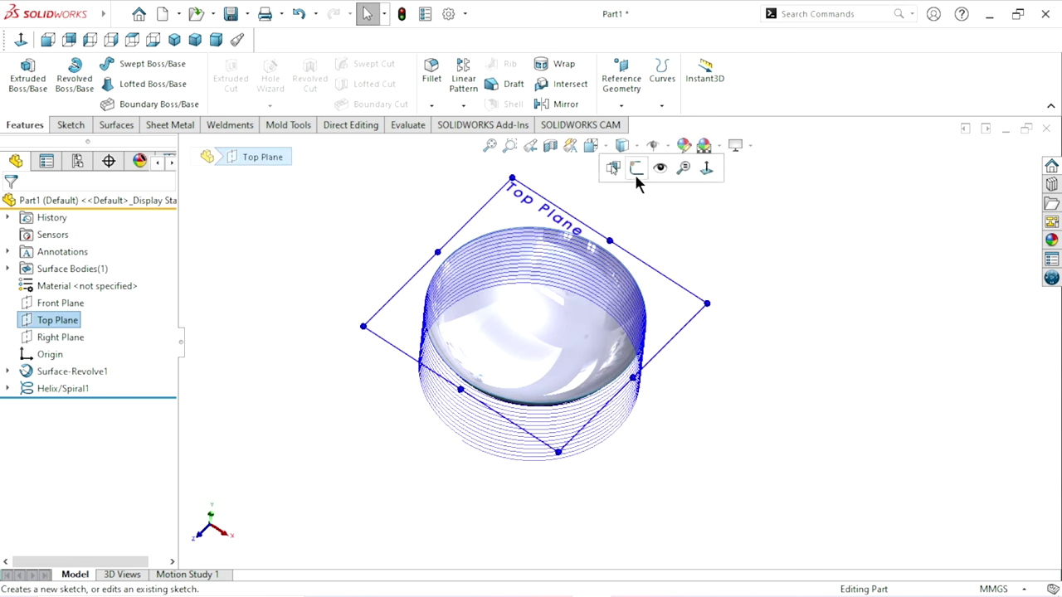
Start Sketch3 on the Top Plane and hide the Surface-Revolve1 bowl surface.
{"action": "left_click", "coordinate": [634, 170]}
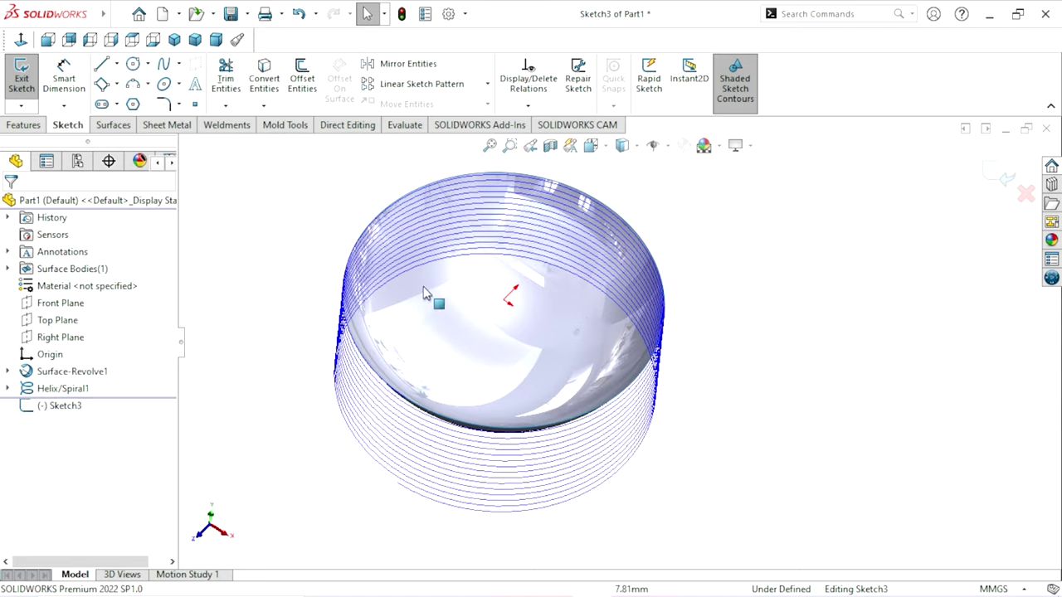
{"action": "left_click", "coordinate": [103, 65]}
{"action": "scroll", "coordinate": [547, 332], "scroll_direction": "down", "scroll_amount": 2}
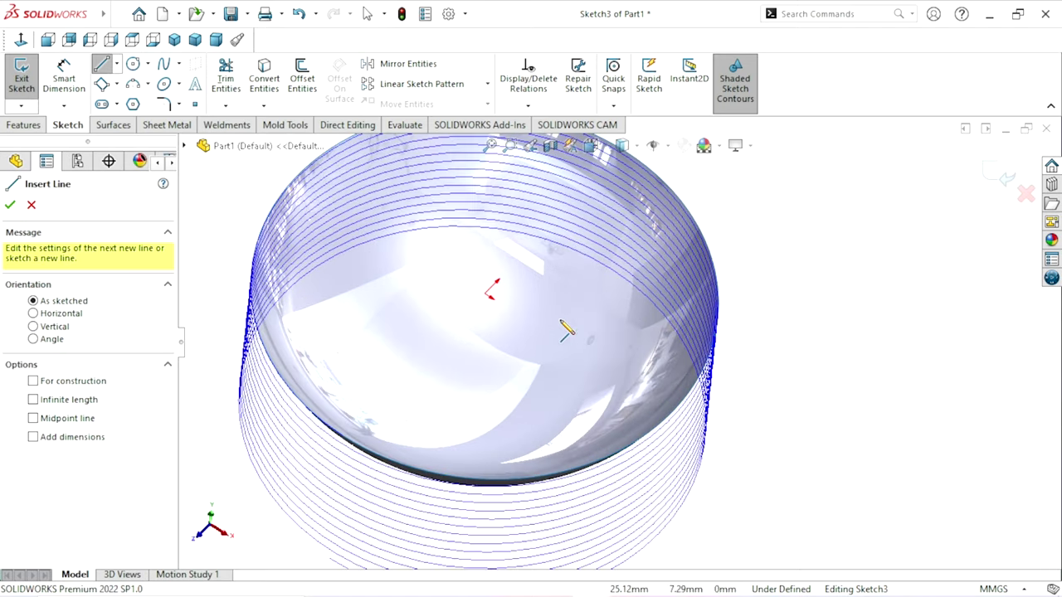
{"action": "mouse_move", "coordinate": [866, 324]}
{"action": "middle_mouse_down"}
{"action": "mouse_move", "coordinate": [822, 303]}
{"action": "mouse_move", "coordinate": [817, 378]}
{"action": "mouse_move", "coordinate": [929, 294]}
{"action": "mouse_move", "coordinate": [861, 292]}
{"action": "mouse_move", "coordinate": [698, 413]}
{"action": "middle_mouse_up"}
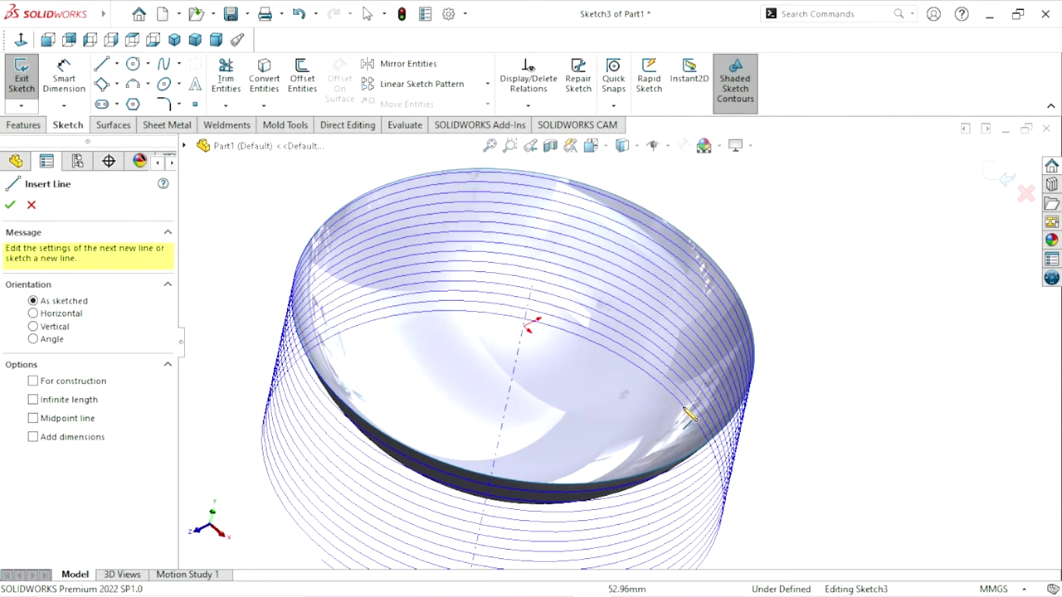
{"action": "scroll", "coordinate": [787, 427], "scroll_direction": "down", "scroll_amount": 2}
{"action": "scroll", "coordinate": [781, 421], "scroll_direction": "up", "scroll_amount": 2}
{"action": "mouse_move", "coordinate": [837, 427]}
{"action": "middle_mouse_down"}
{"action": "mouse_move", "coordinate": [865, 379]}
{"action": "mouse_move", "coordinate": [835, 393]}
{"action": "mouse_move", "coordinate": [812, 426]}
{"action": "mouse_move", "coordinate": [742, 434]}
{"action": "middle_mouse_up"}
{"action": "scroll", "coordinate": [646, 390], "scroll_direction": "up", "scroll_amount": 3}
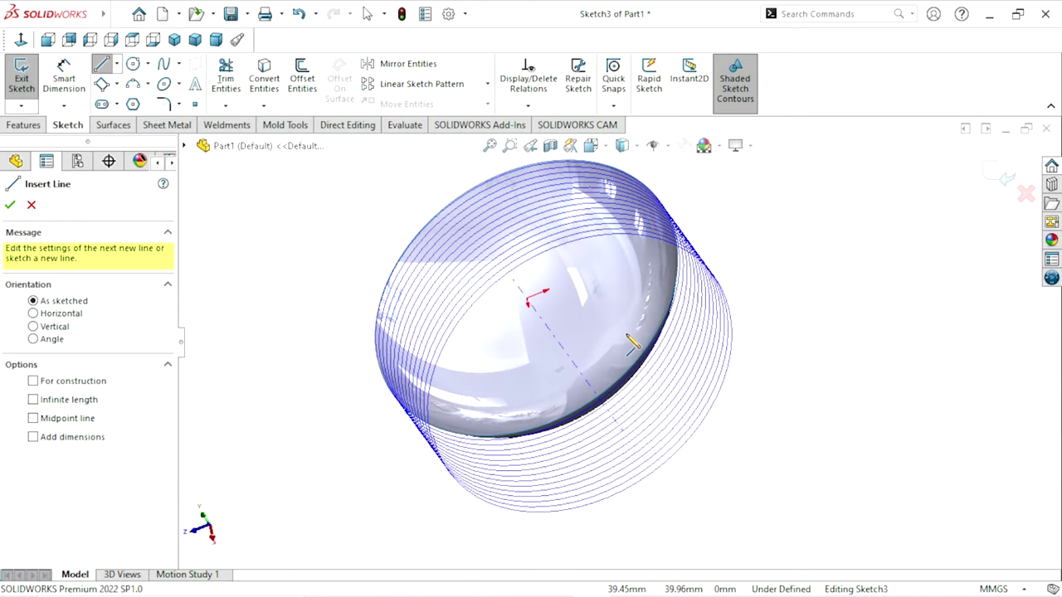
{"action": "left_click", "coordinate": [185, 146]}
{"action": "left_click", "coordinate": [245, 218]}
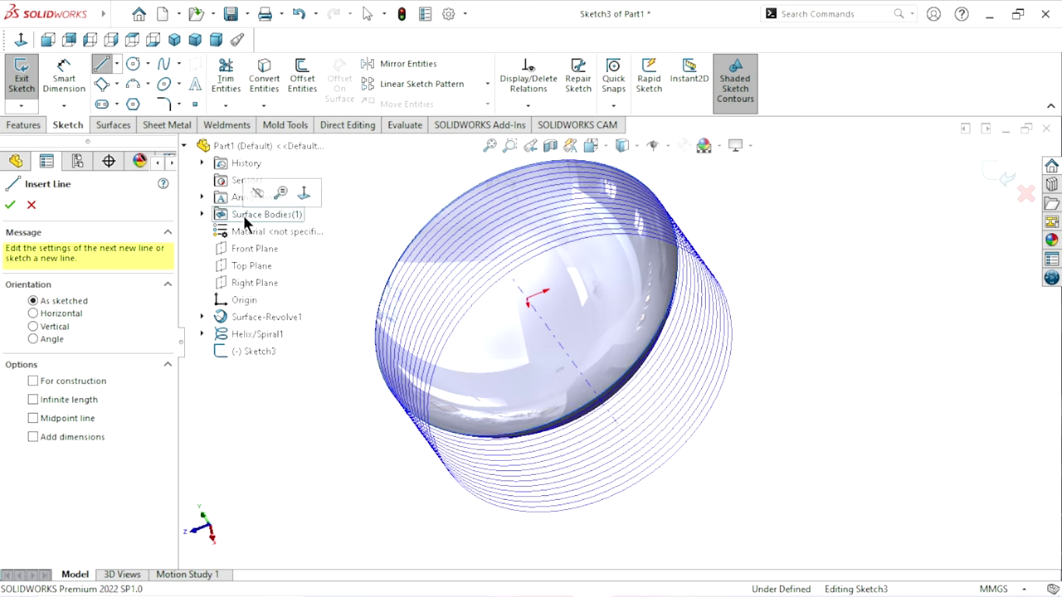
{"action": "left_click", "coordinate": [262, 317]}
{"action": "left_click", "coordinate": [275, 294]}
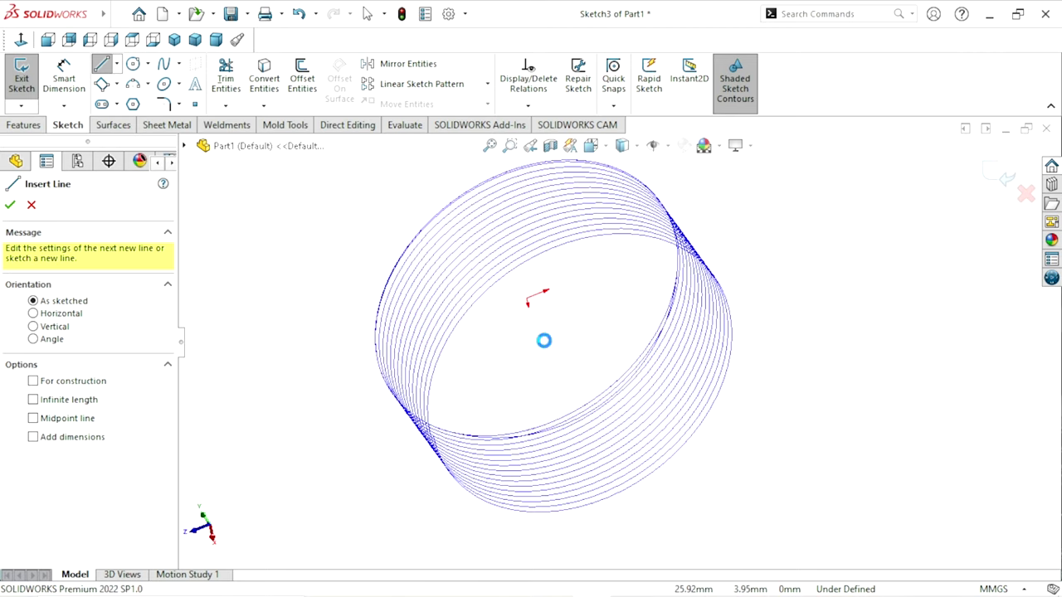
Draw a straight line from the sketch origin out to the helix's end point.
{"action": "mouse_move", "coordinate": [557, 325]}
{"action": "middle_mouse_down"}
{"action": "mouse_move", "coordinate": [634, 366]}
{"action": "mouse_move", "coordinate": [645, 429]}
{"action": "mouse_move", "coordinate": [629, 458]}
{"action": "mouse_move", "coordinate": [633, 413]}
{"action": "middle_mouse_up"}
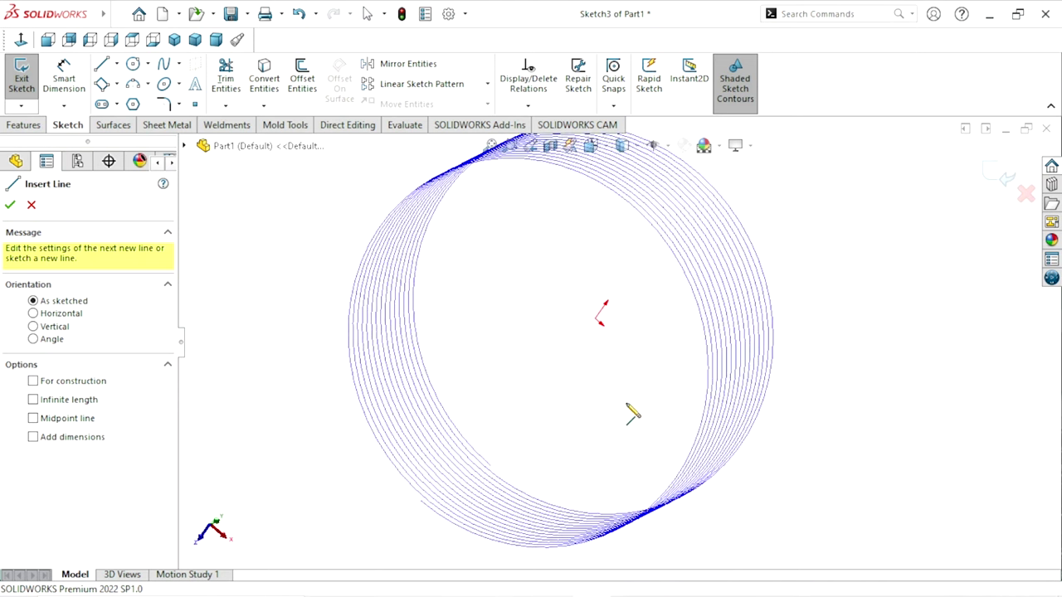
{"action": "left_click", "coordinate": [603, 313]}
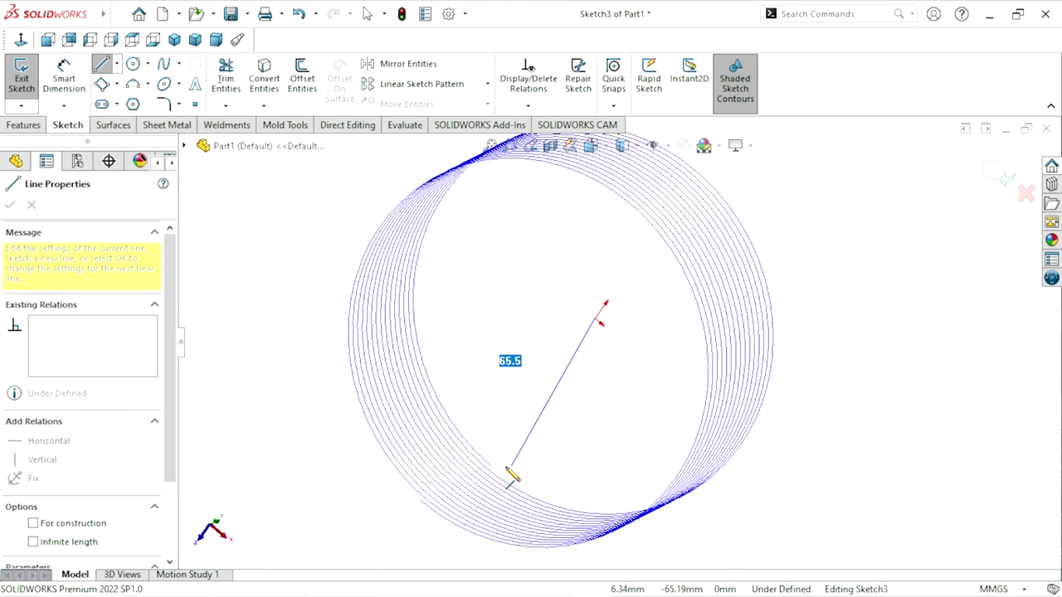
{"action": "left_click", "coordinate": [491, 467]}
{"action": "right_click", "coordinate": [562, 414]}
{"action": "left_click", "coordinate": [578, 411]}
{"action": "scroll", "coordinate": [581, 431], "scroll_direction": "down", "scroll_amount": 2}
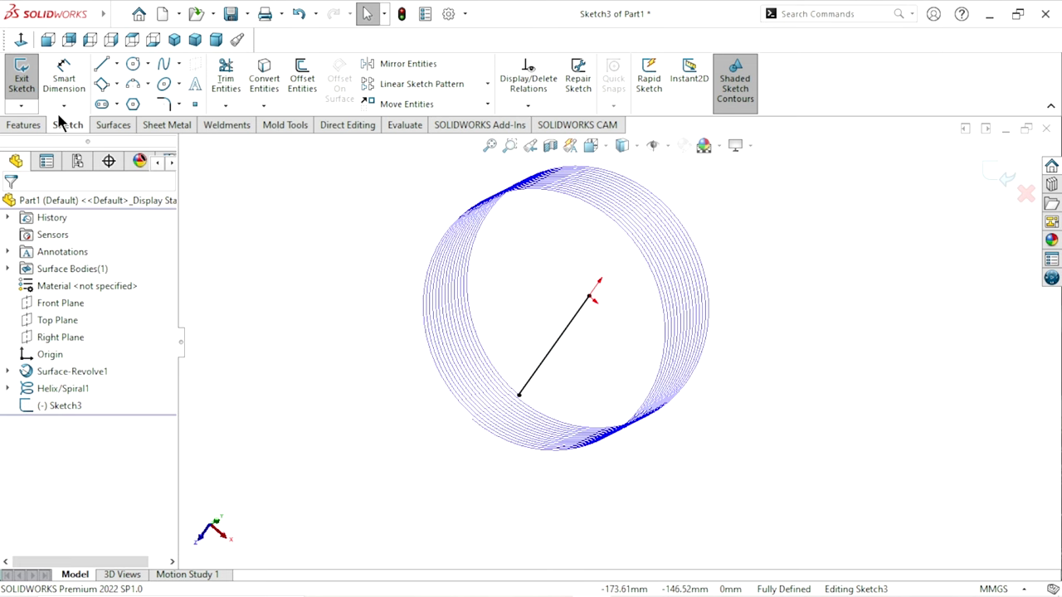
Add a driven 70.00 length dimension to the line.
{"action": "left_click", "coordinate": [64, 79]}
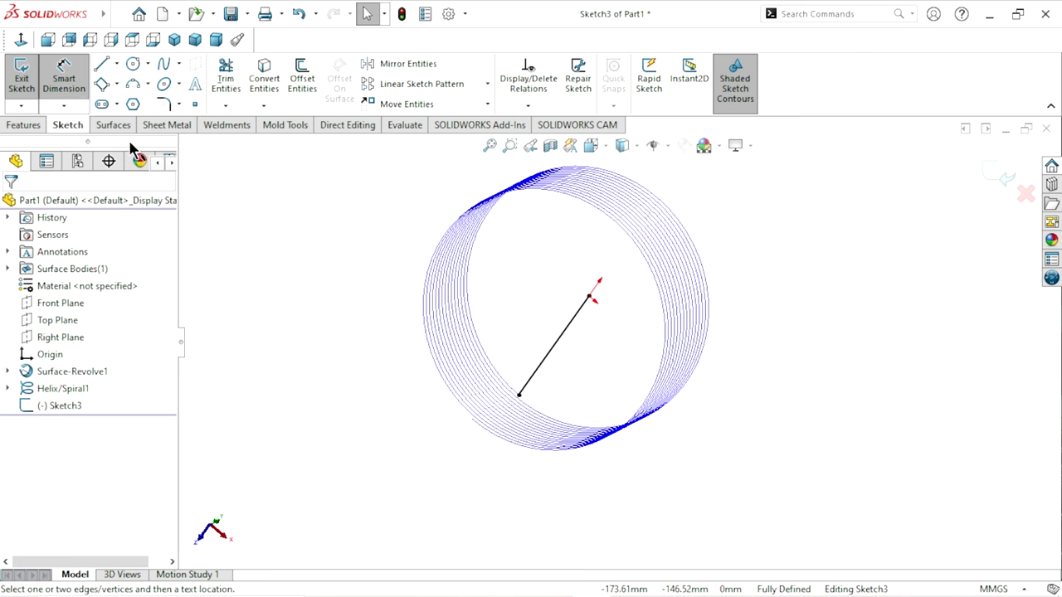
{"action": "left_click", "coordinate": [559, 355]}
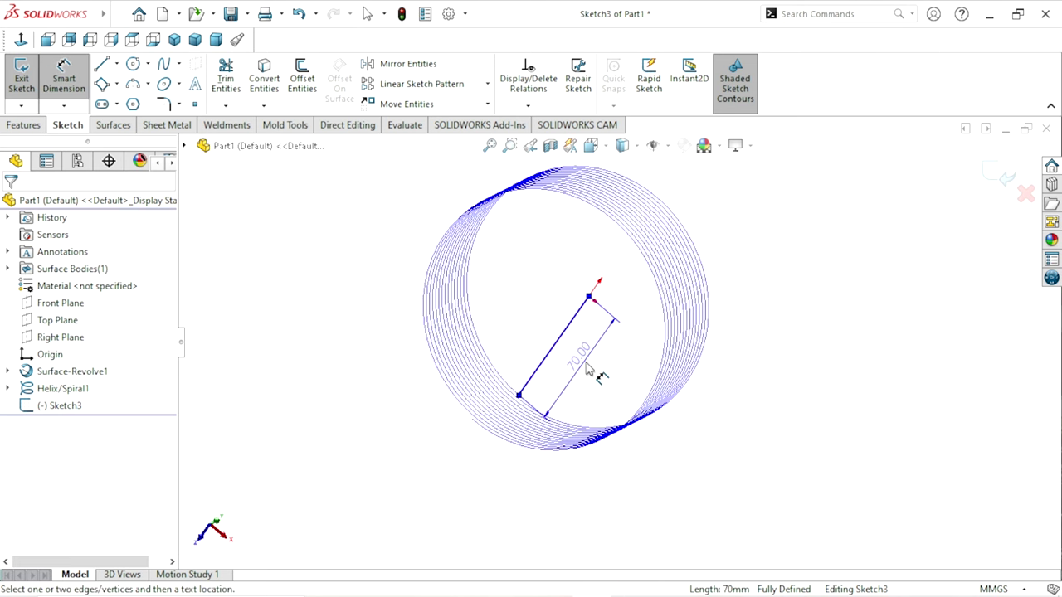
{"action": "left_click", "coordinate": [584, 364]}
{"action": "left_click", "coordinate": [307, 143]}
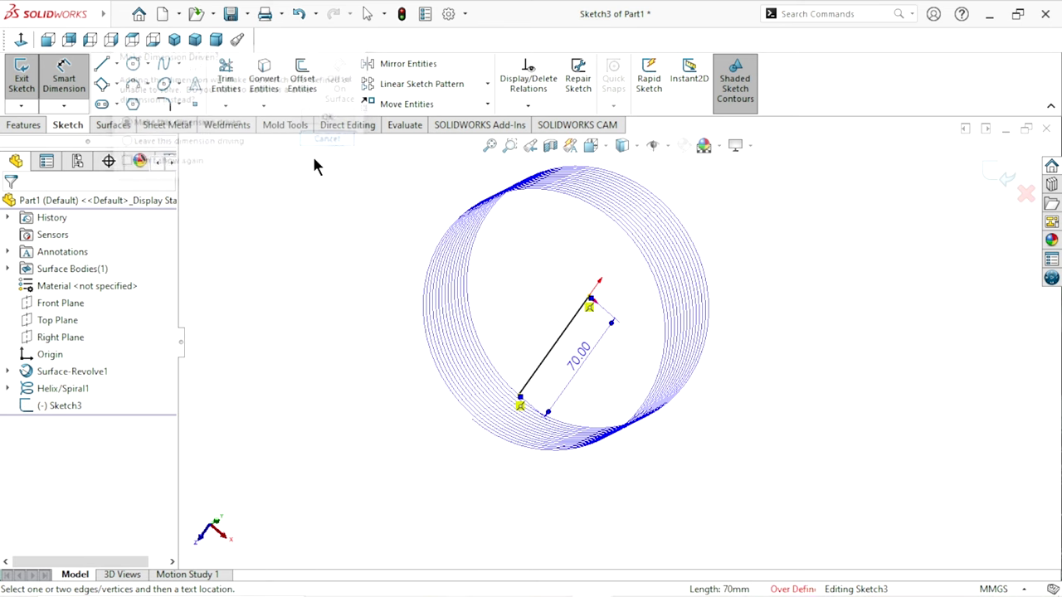
{"action": "scroll", "coordinate": [622, 382], "scroll_direction": "down", "scroll_amount": 2}
{"action": "left_click", "coordinate": [585, 350]}
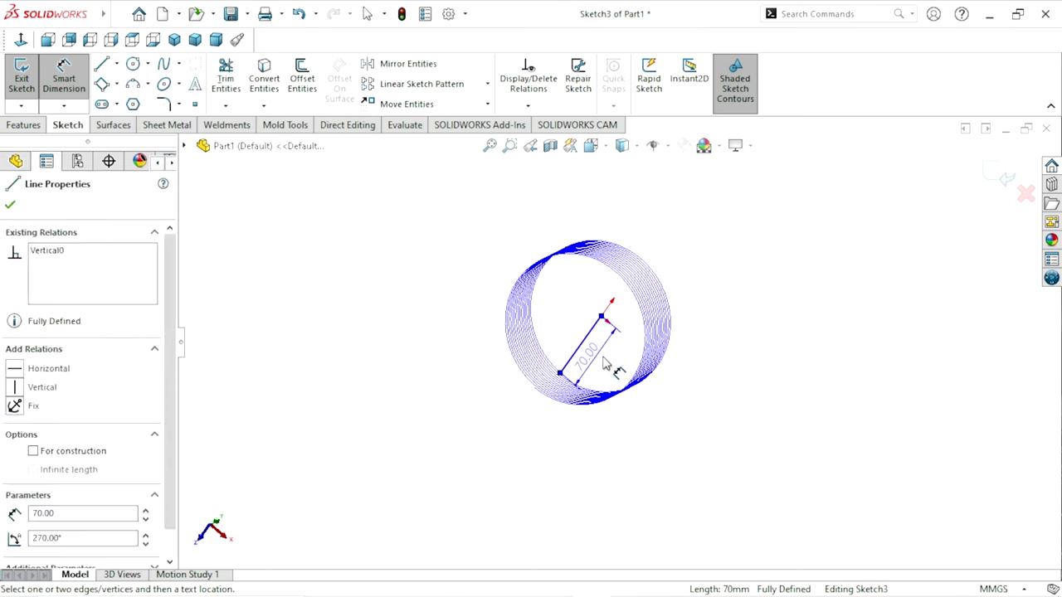
{"action": "left_click", "coordinate": [604, 365]}
{"action": "left_click", "coordinate": [331, 121]}
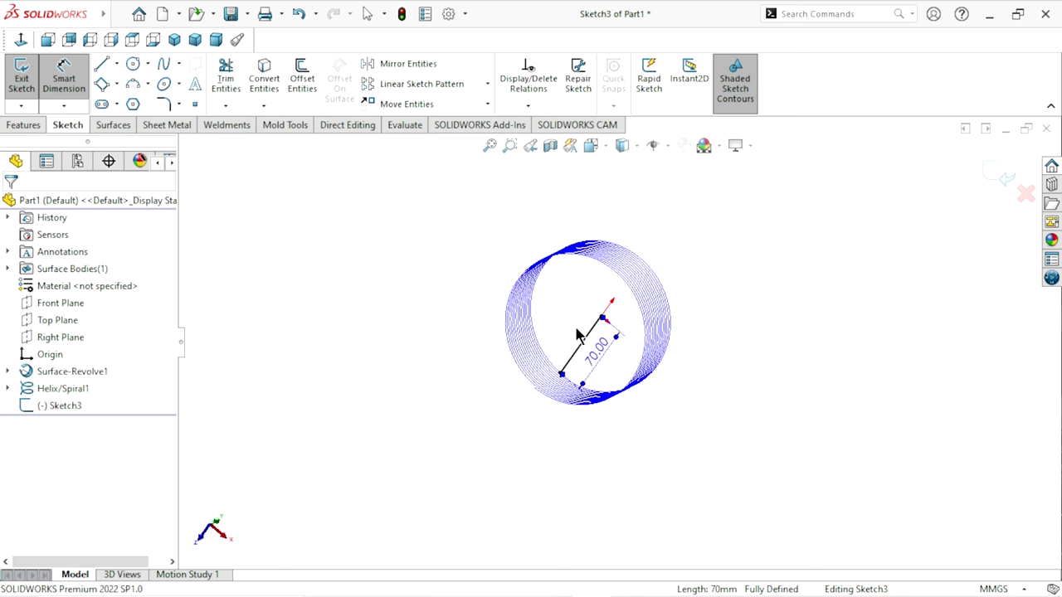
{"action": "scroll", "coordinate": [670, 307], "scroll_direction": "up", "scroll_amount": 2}
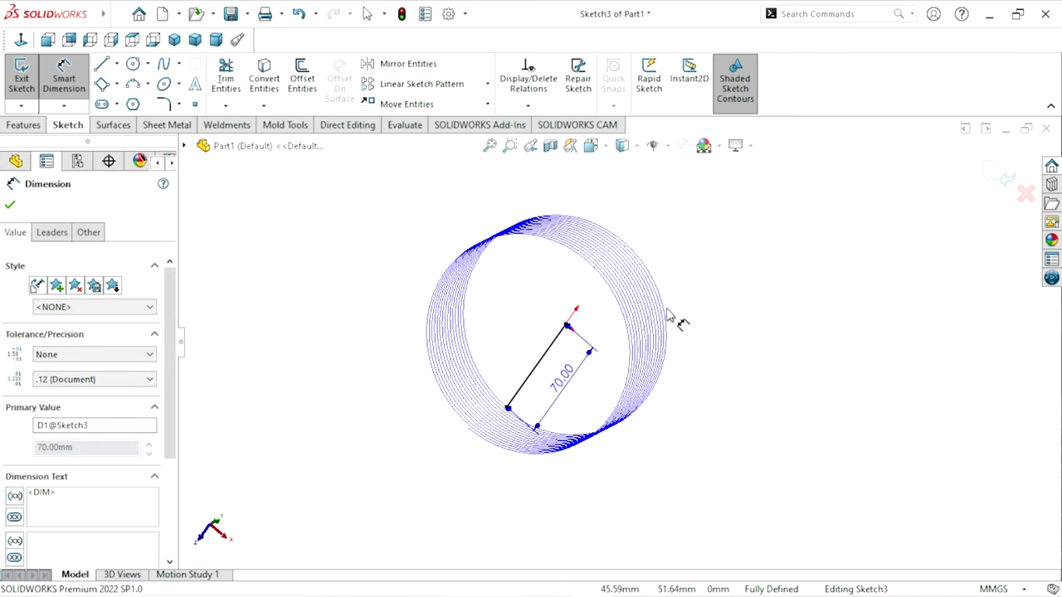
Exit Sketch3 and show the Surface-Revolve1 bowl surface again.
{"action": "left_click", "coordinate": [1010, 178]}
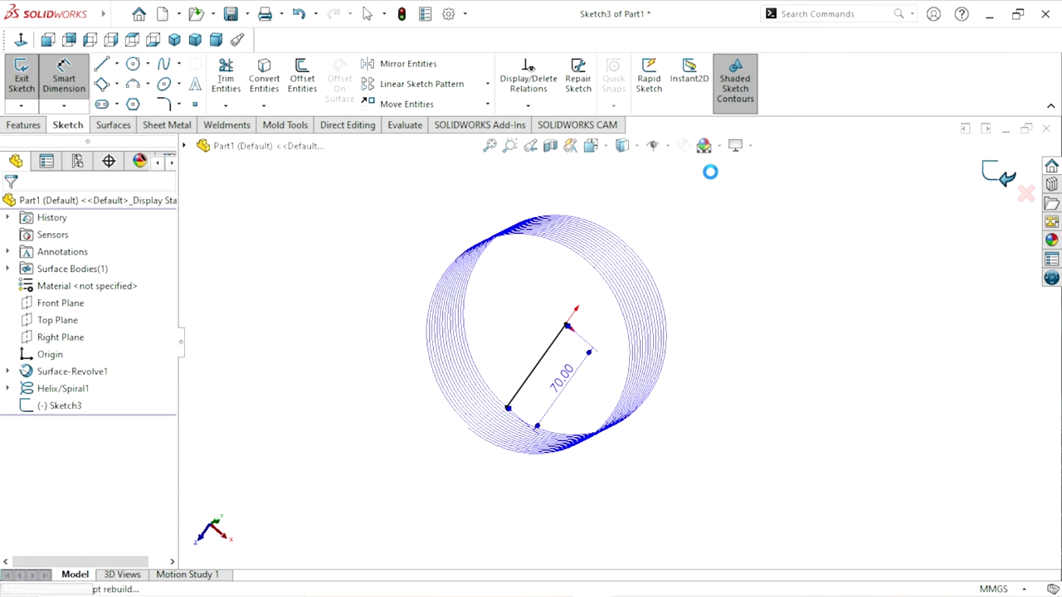
{"action": "left_click", "coordinate": [80, 369]}
{"action": "mouse_move", "coordinate": [373, 404]}
{"action": "middle_mouse_down"}
{"action": "mouse_move", "coordinate": [434, 398]}
{"action": "mouse_move", "coordinate": [409, 223]}
{"action": "mouse_move", "coordinate": [462, 208]}
{"action": "mouse_move", "coordinate": [631, 366]}
{"action": "middle_mouse_up"}
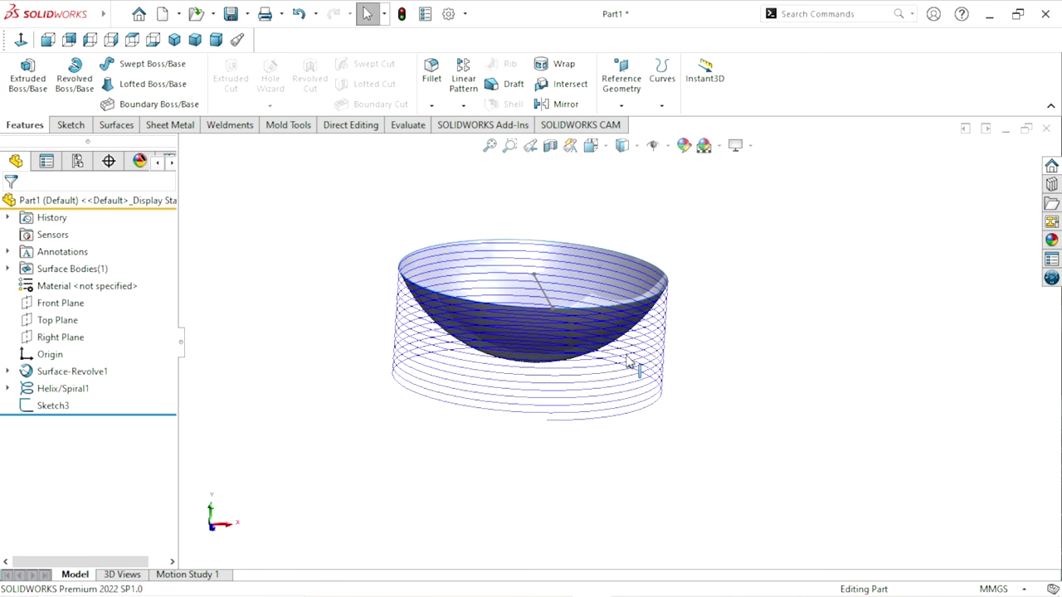
{"action": "middle_click_drag", "start_coordinate": [795, 335], "coordinate": [792, 373]}
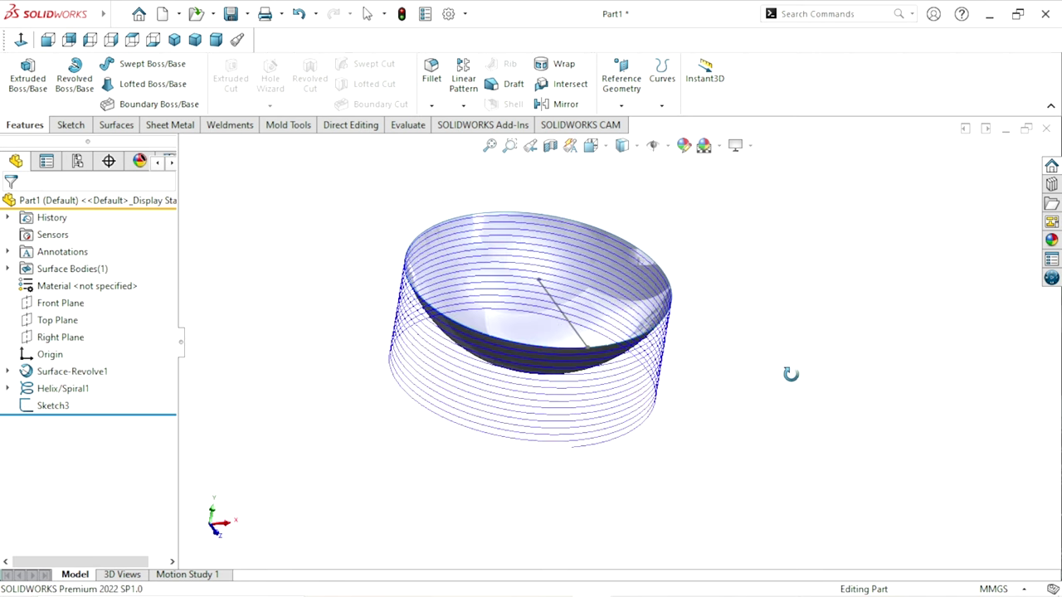
{"action": "left_click", "coordinate": [117, 122]}
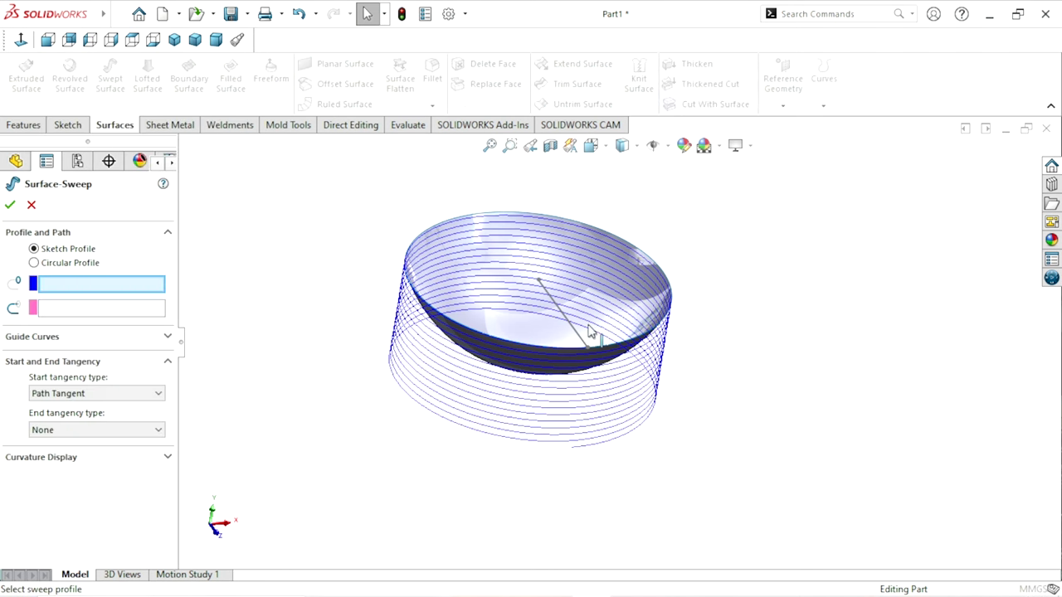
Sweep Sketch3's line along Helix/Spiral1 to create Surface-Sweep1.
{"action": "scroll", "coordinate": [593, 340], "scroll_direction": "down", "scroll_amount": 1}
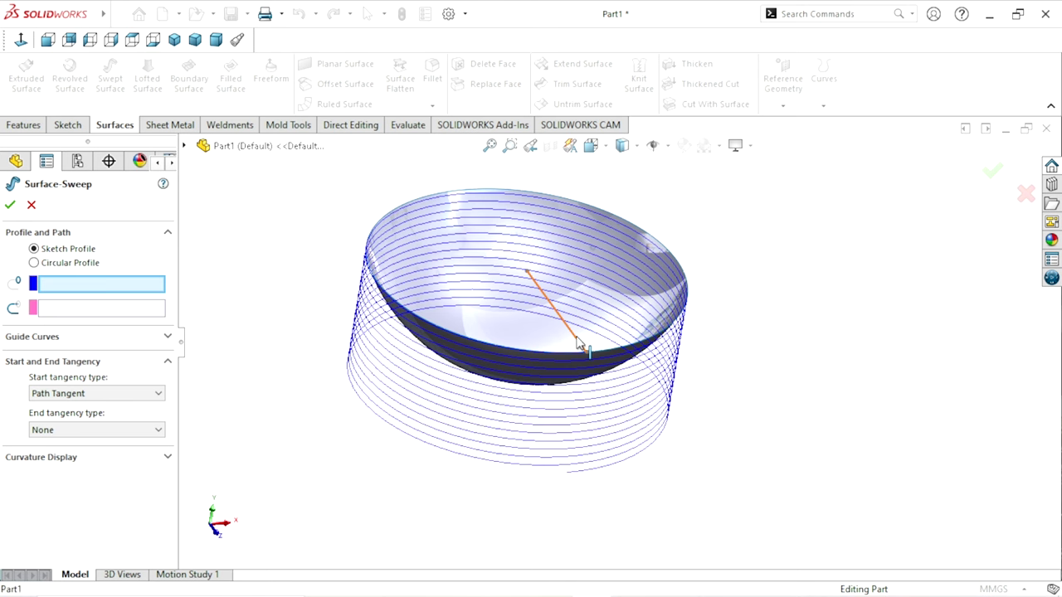
{"action": "left_click", "coordinate": [579, 343]}
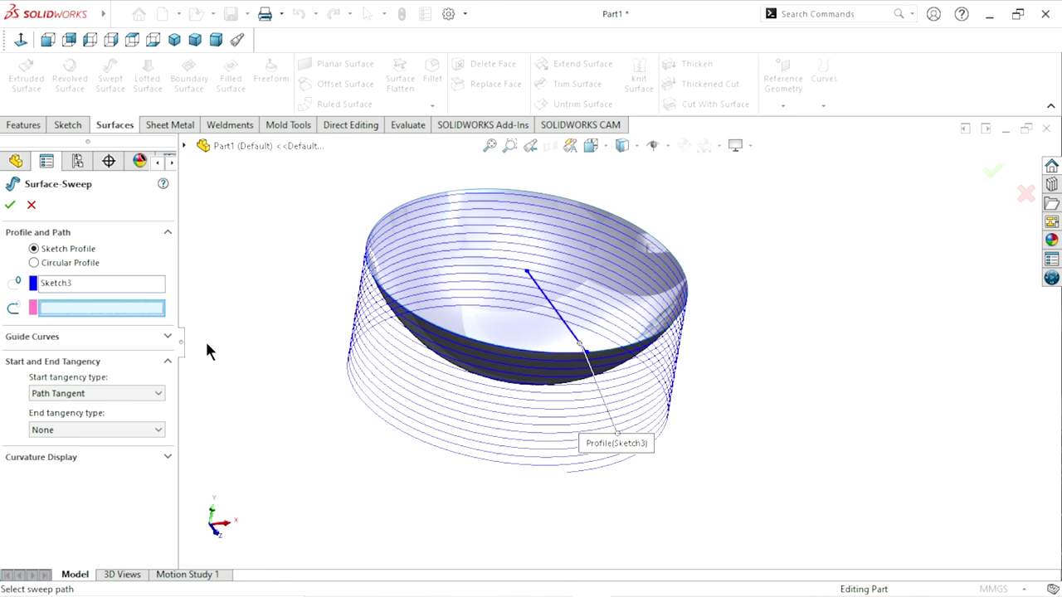
{"action": "left_click", "coordinate": [589, 469]}
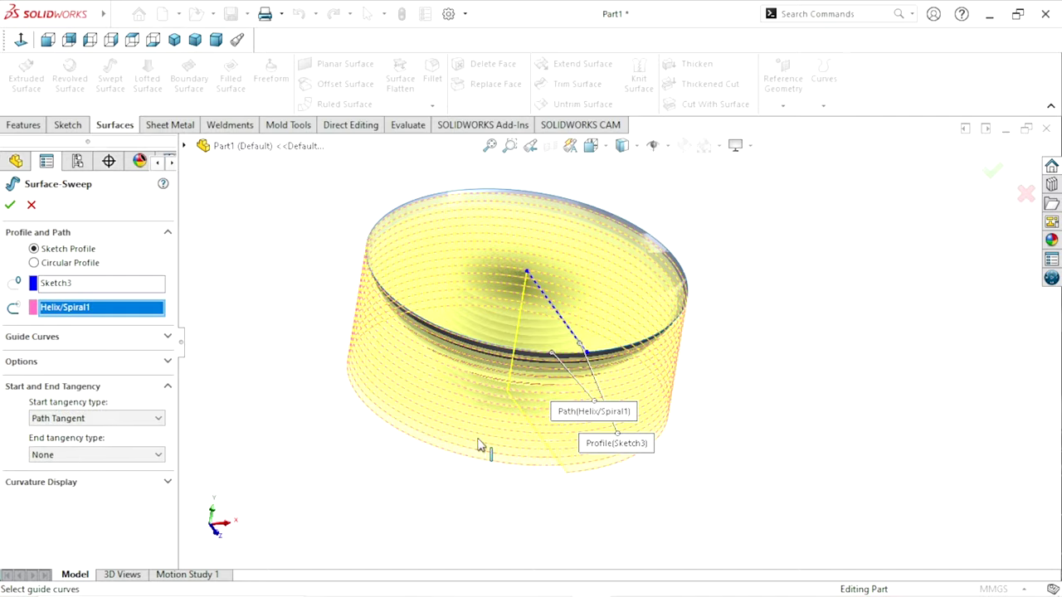
{"action": "middle_click_drag", "start_coordinate": [478, 446], "coordinate": [568, 461]}
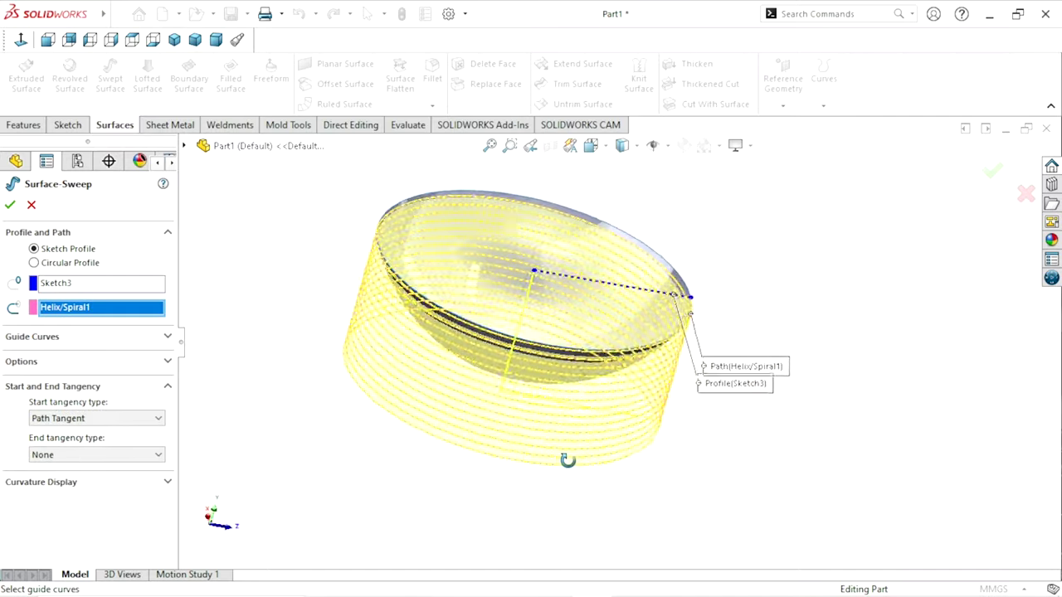
{"action": "middle_click_drag", "start_coordinate": [568, 461], "coordinate": [570, 468]}
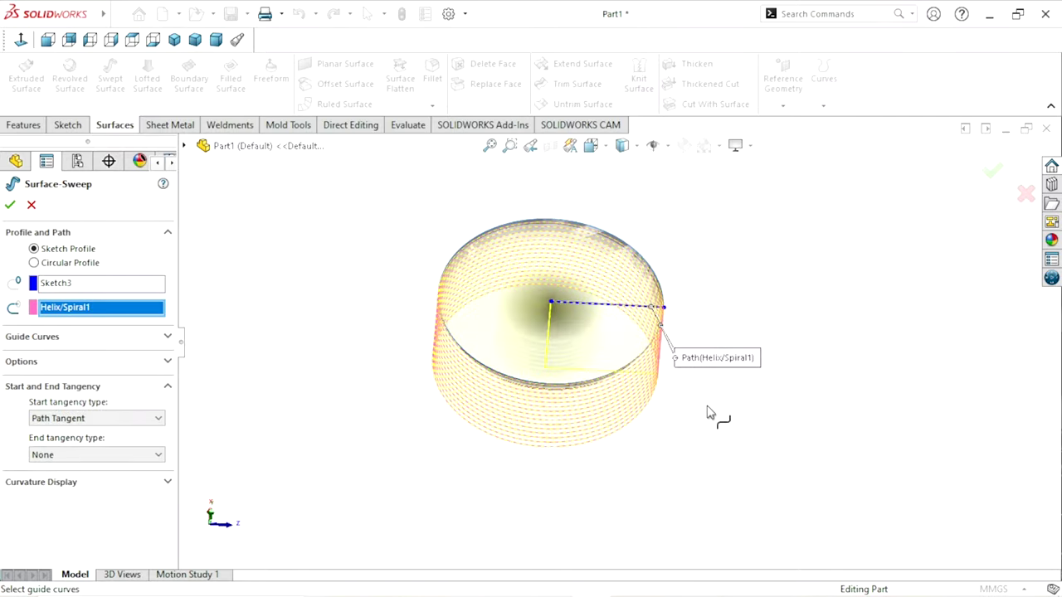
{"action": "mouse_move", "coordinate": [709, 412]}
{"action": "middle_mouse_down"}
{"action": "mouse_move", "coordinate": [726, 292]}
{"action": "mouse_move", "coordinate": [740, 332]}
{"action": "middle_mouse_up"}
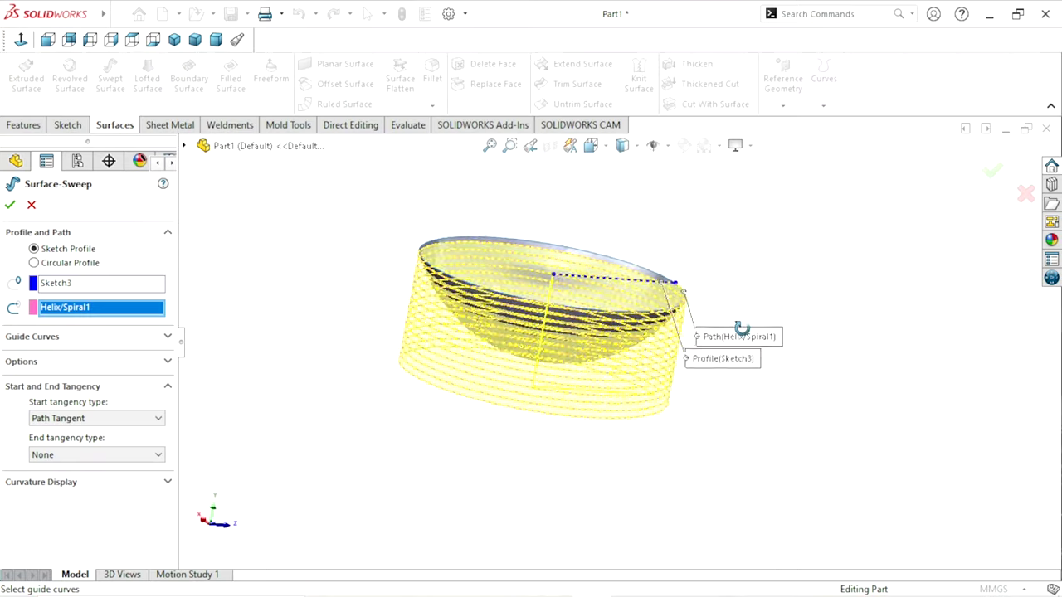
{"action": "left_click", "coordinate": [11, 208]}
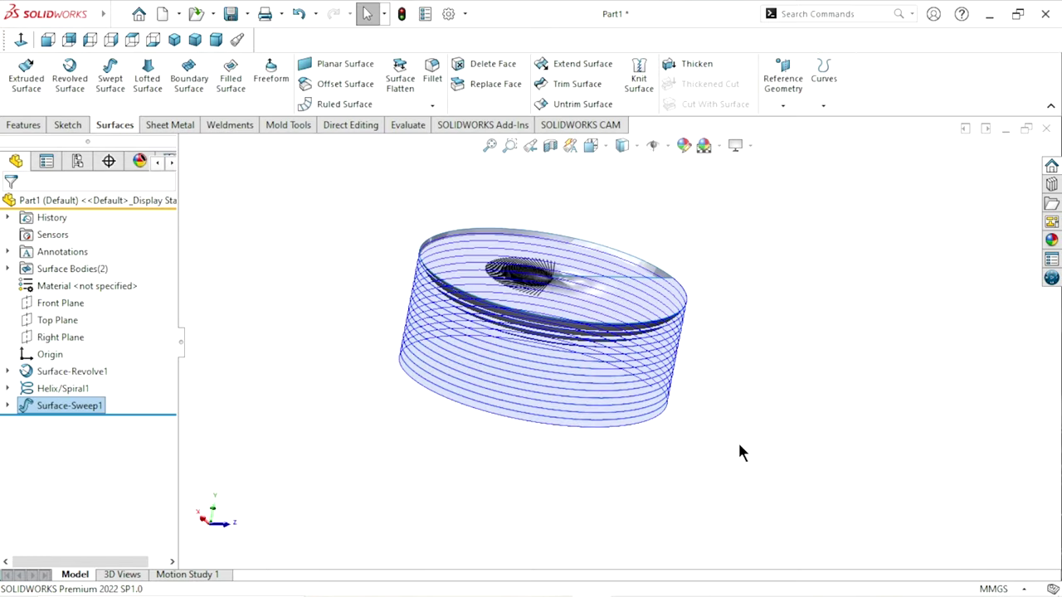
{"action": "mouse_move", "coordinate": [722, 398]}
{"action": "middle_mouse_down"}
{"action": "mouse_move", "coordinate": [778, 481]}
{"action": "mouse_move", "coordinate": [725, 493]}
{"action": "mouse_move", "coordinate": [764, 498]}
{"action": "middle_mouse_up"}
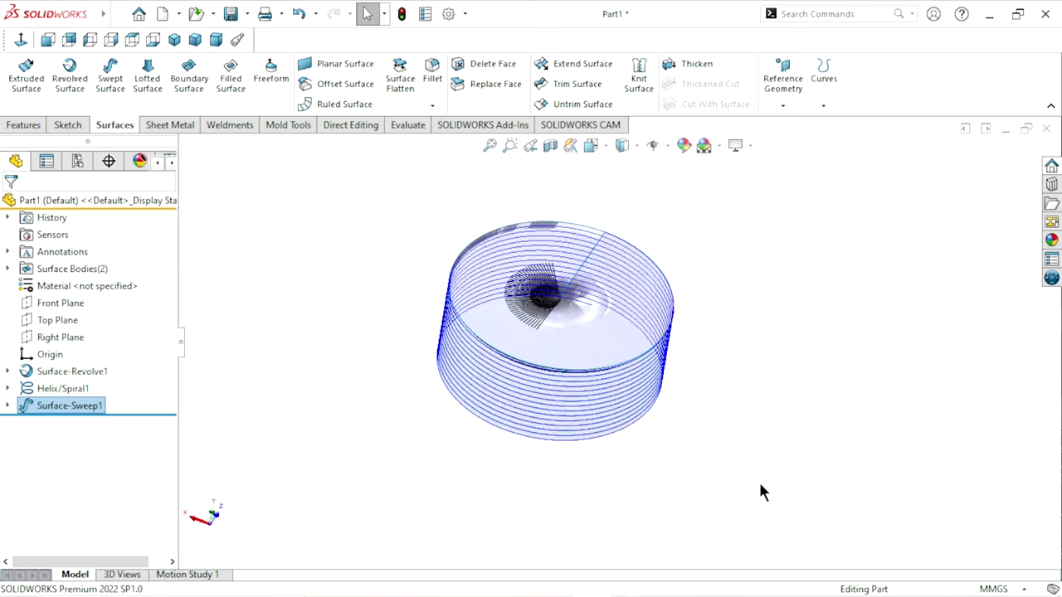
{"action": "scroll", "coordinate": [676, 286], "scroll_direction": "down", "scroll_amount": 2}
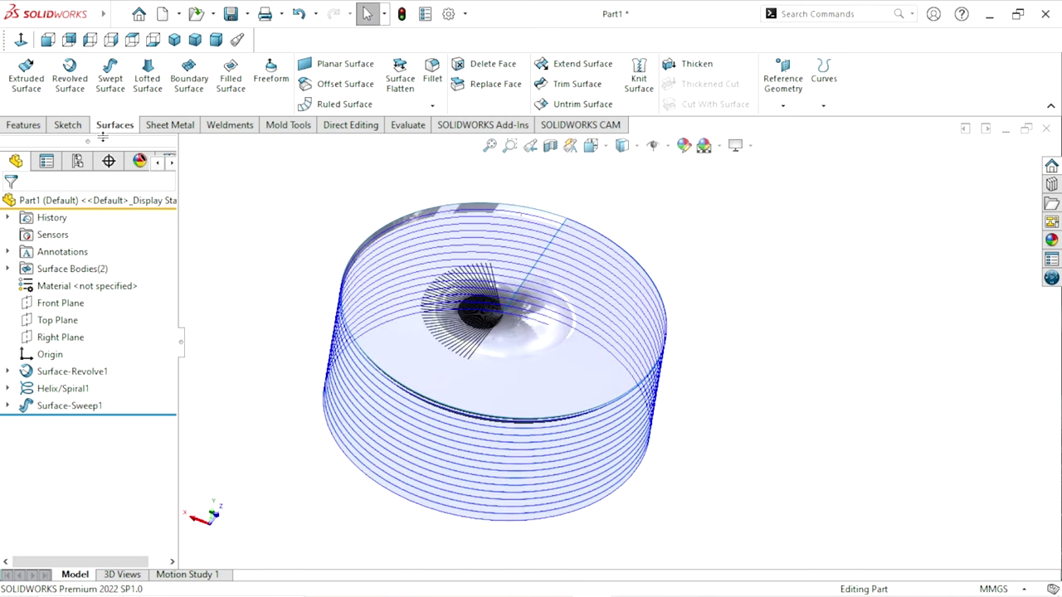
{"action": "left_click", "coordinate": [70, 124]}
{"action": "left_click", "coordinate": [264, 106]}
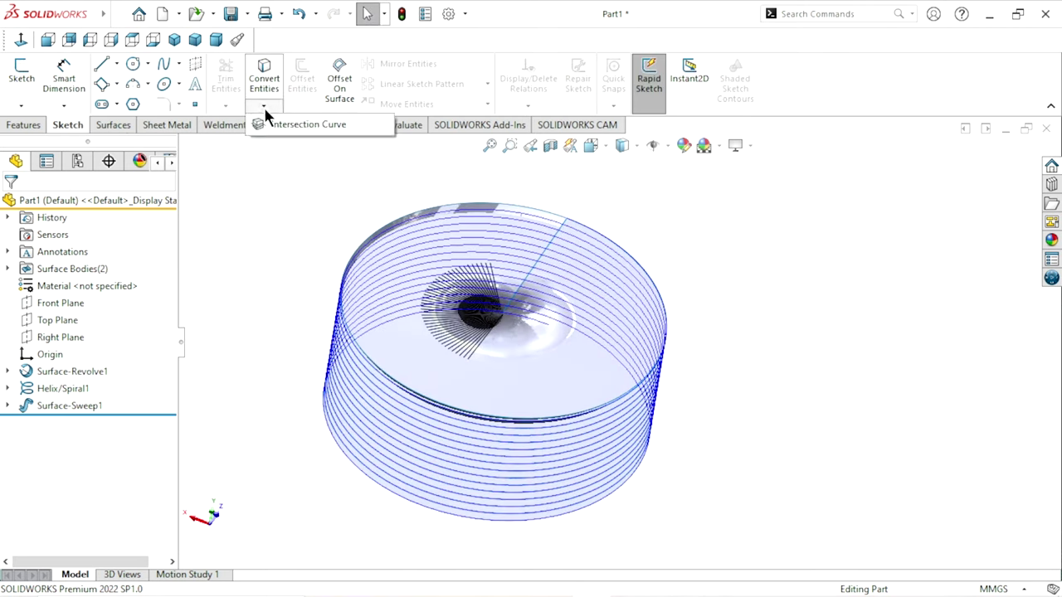
Start Intersection Curves and select the revolved bowl surface and the swept spiral surface.
{"action": "left_click", "coordinate": [282, 123]}
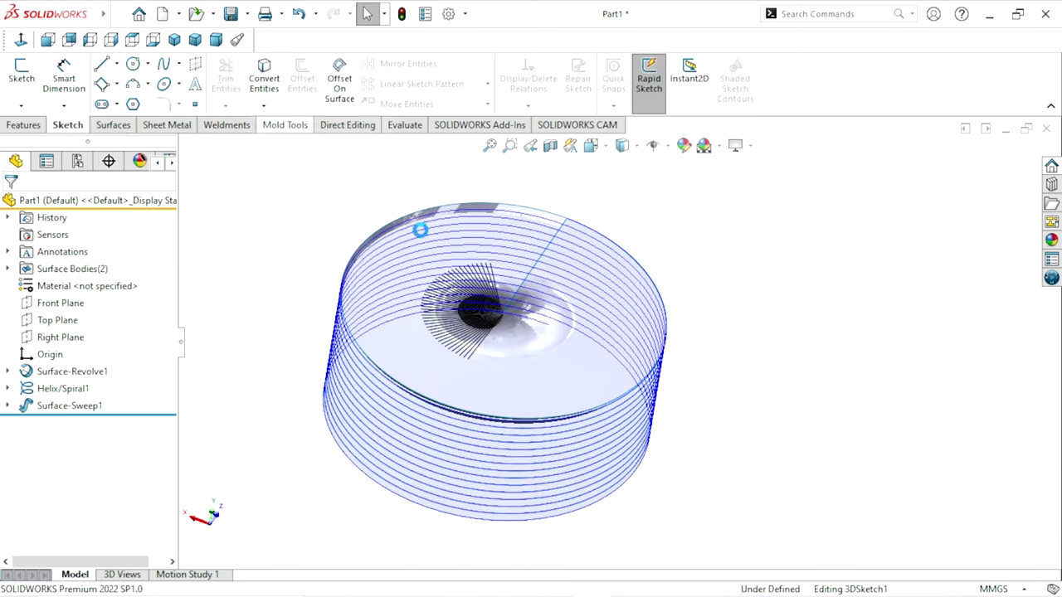
{"action": "left_click", "coordinate": [558, 333]}
{"action": "middle_click_drag", "start_coordinate": [647, 391], "coordinate": [605, 209]}
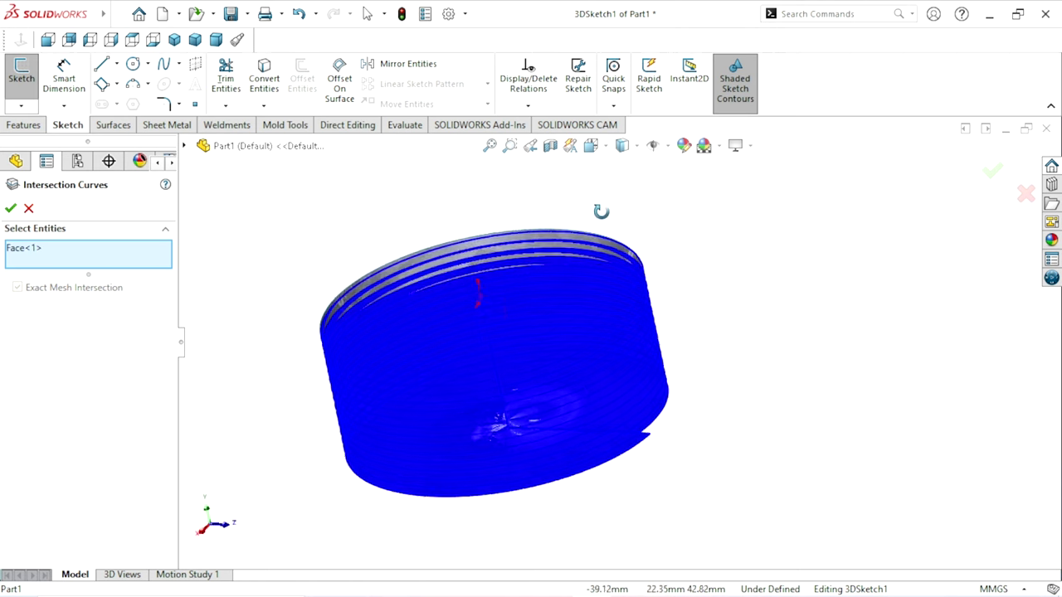
{"action": "scroll", "coordinate": [547, 257], "scroll_direction": "down", "scroll_amount": 5}
{"action": "scroll", "coordinate": [535, 247], "scroll_direction": "down", "scroll_amount": 2}
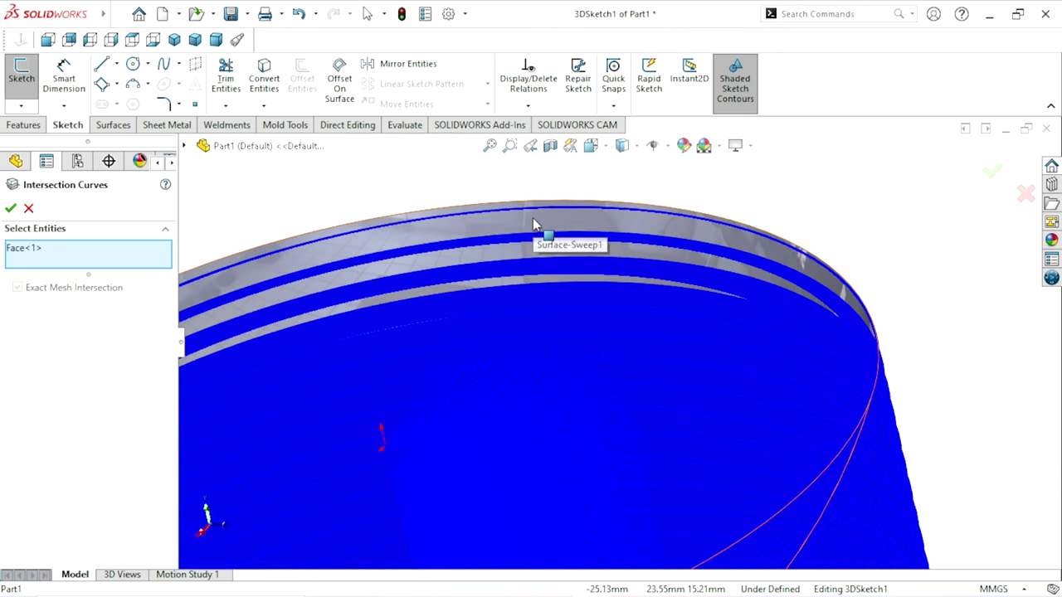
{"action": "left_click", "coordinate": [532, 216]}
{"action": "scroll", "coordinate": [526, 330], "scroll_direction": "up", "scroll_amount": 3}
{"action": "scroll", "coordinate": [531, 336], "scroll_direction": "up", "scroll_amount": 4}
{"action": "mouse_move", "coordinate": [676, 349]}
{"action": "middle_mouse_down"}
{"action": "mouse_move", "coordinate": [680, 396]}
{"action": "mouse_move", "coordinate": [614, 481]}
{"action": "middle_mouse_up"}
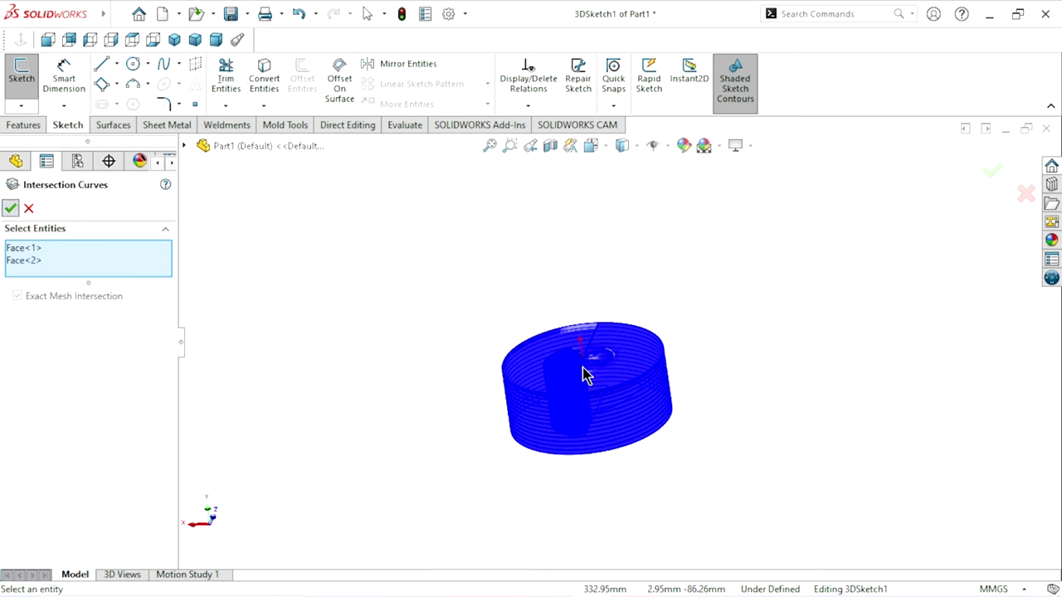
Generate the spiral intersection curves in 3DSketch1 and close the command.
{"action": "key", "text": "Return"}
{"action": "scroll", "coordinate": [681, 424], "scroll_direction": "down", "scroll_amount": 3}
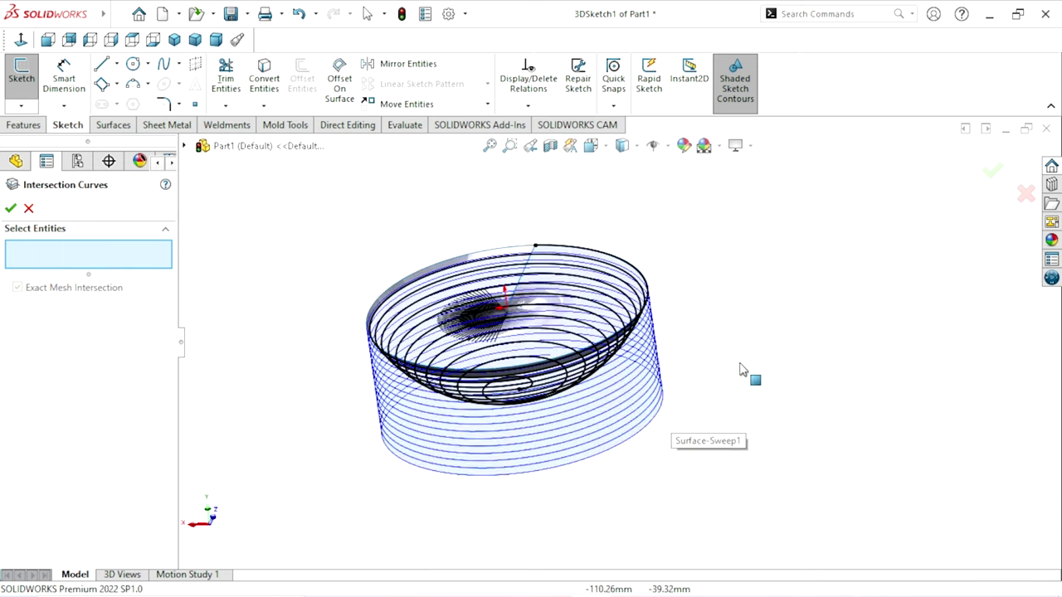
{"action": "mouse_move", "coordinate": [741, 373]}
{"action": "middle_mouse_down"}
{"action": "mouse_move", "coordinate": [688, 312]}
{"action": "mouse_move", "coordinate": [671, 365]}
{"action": "mouse_move", "coordinate": [719, 393]}
{"action": "mouse_move", "coordinate": [624, 453]}
{"action": "middle_mouse_up"}
{"action": "left_click", "coordinate": [613, 443]}
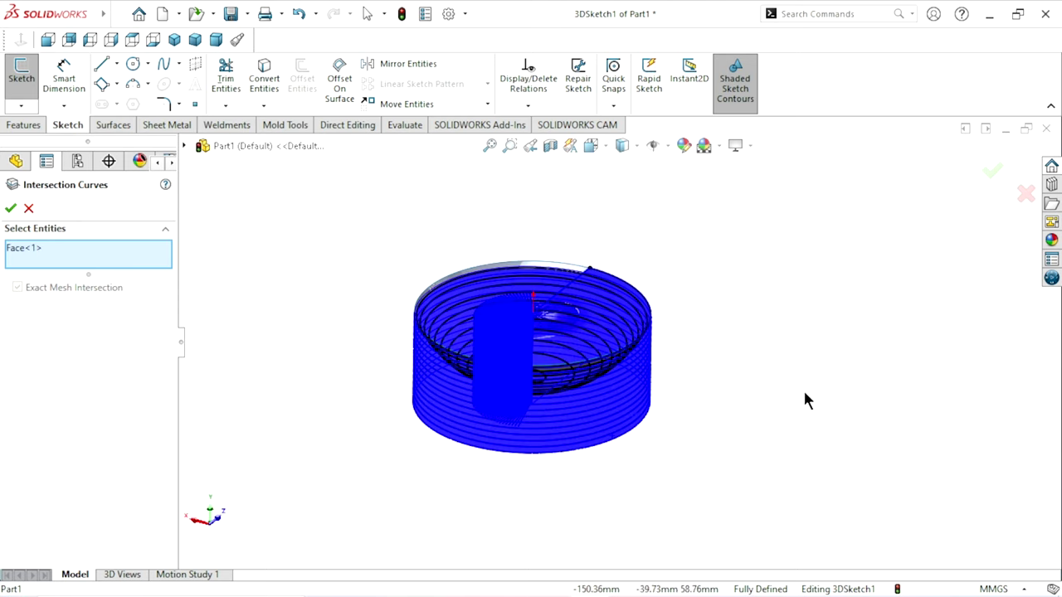
{"action": "left_click", "coordinate": [14, 211]}
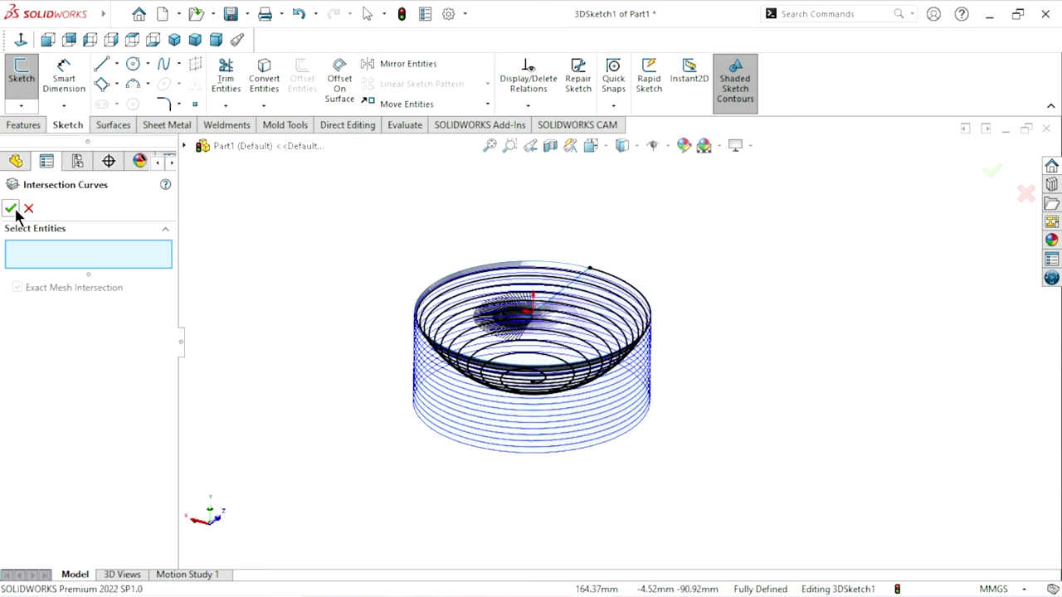
{"action": "left_click", "coordinate": [14, 212]}
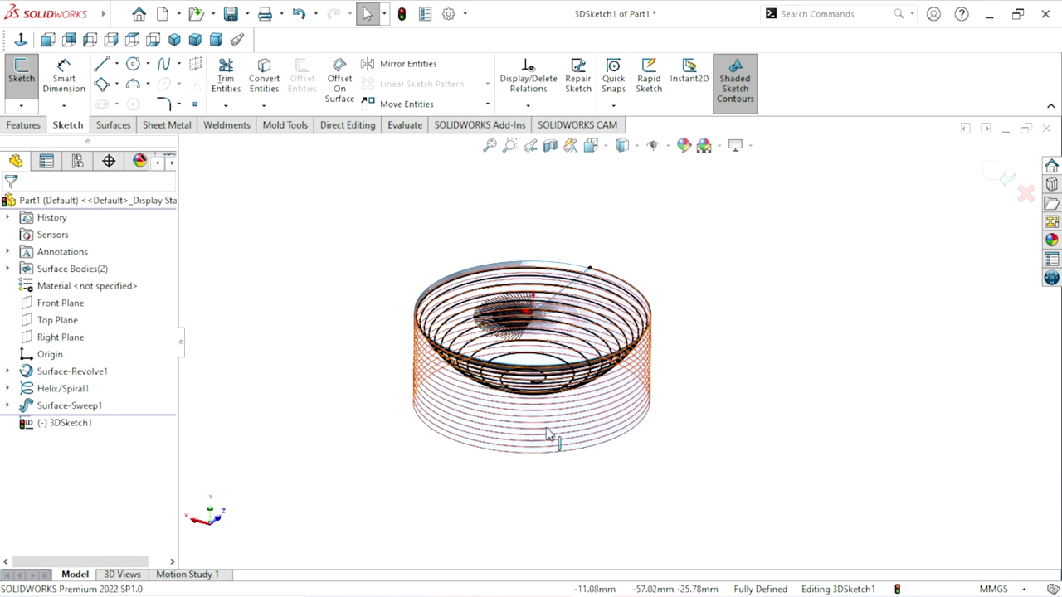
Hide both surface bodies, the bowl and the sweep surface.
{"action": "left_click", "coordinate": [589, 453]}
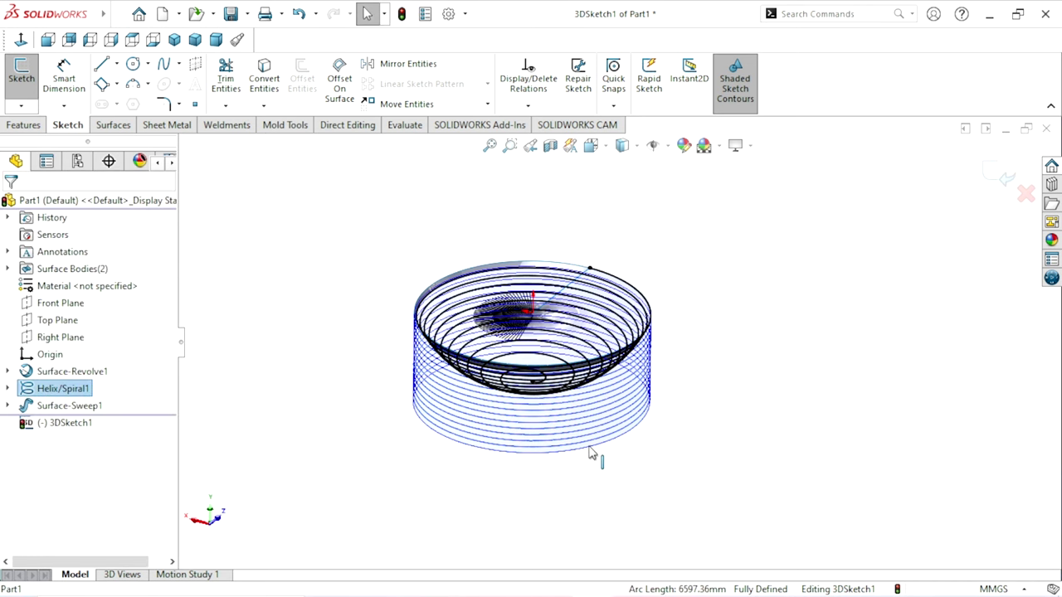
{"action": "left_click", "coordinate": [79, 268]}
{"action": "double_click", "coordinate": [79, 268]}
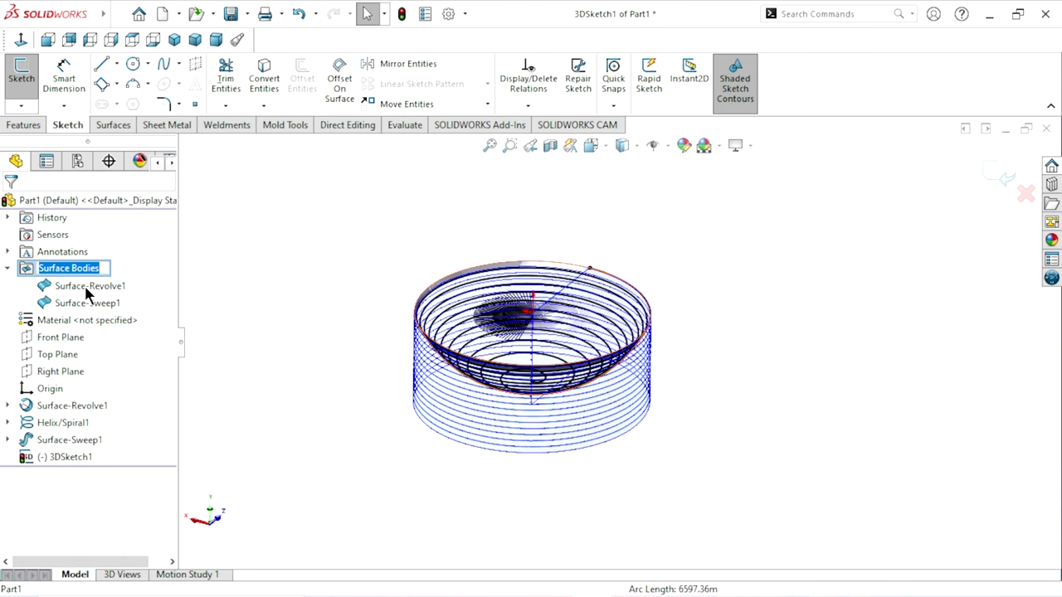
{"action": "left_click", "coordinate": [88, 266]}
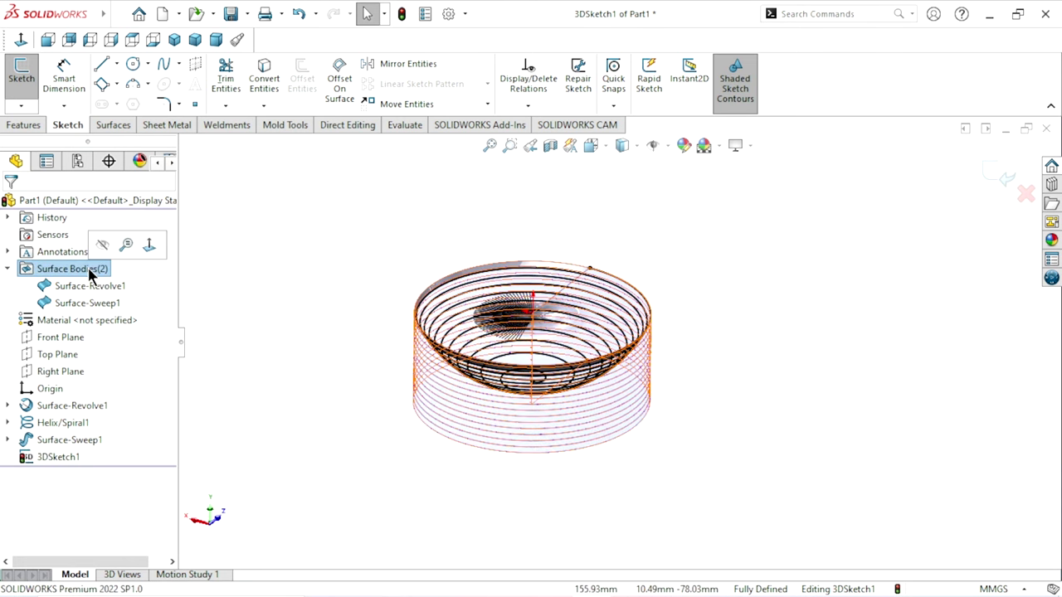
{"action": "left_click", "coordinate": [103, 252]}
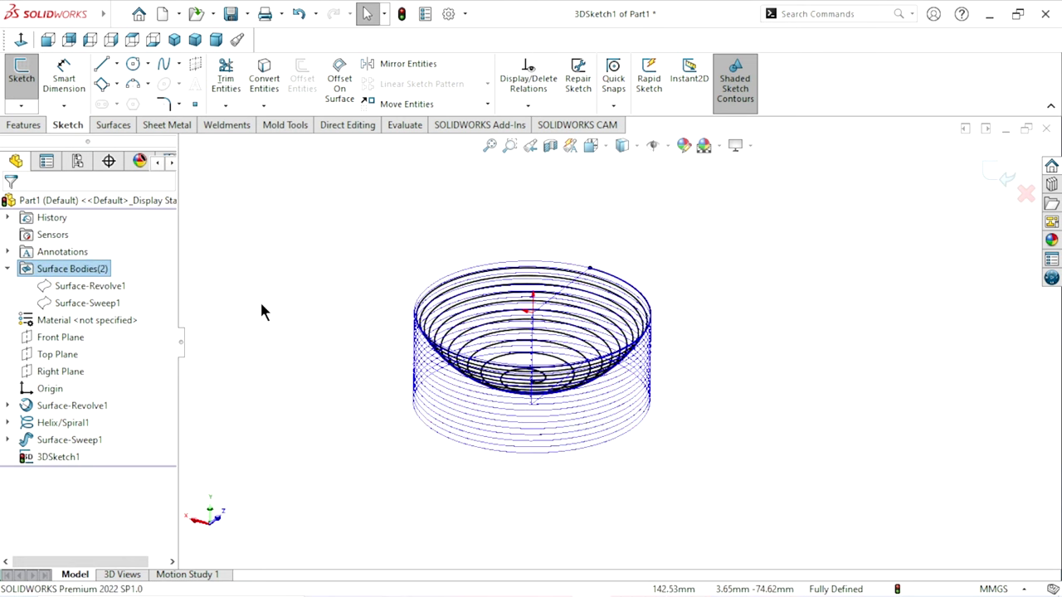
Hide the Helix/Spiral1 feature.
{"action": "mouse_move", "coordinate": [331, 352]}
{"action": "middle_mouse_down"}
{"action": "mouse_move", "coordinate": [343, 310]}
{"action": "mouse_move", "coordinate": [470, 401]}
{"action": "middle_mouse_up"}
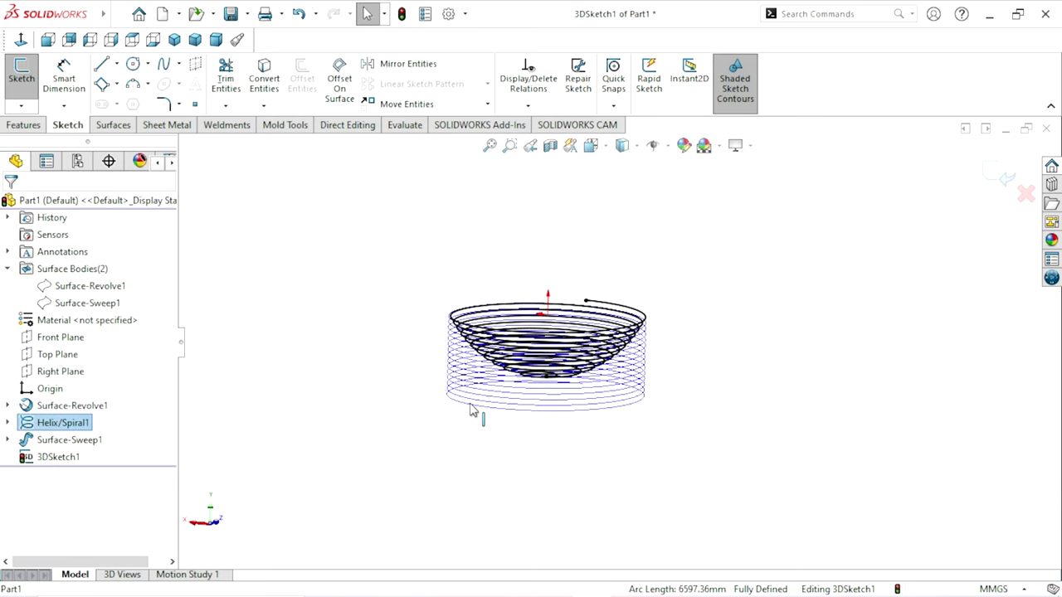
{"action": "right_click", "coordinate": [471, 410]}
{"action": "left_click", "coordinate": [320, 292]}
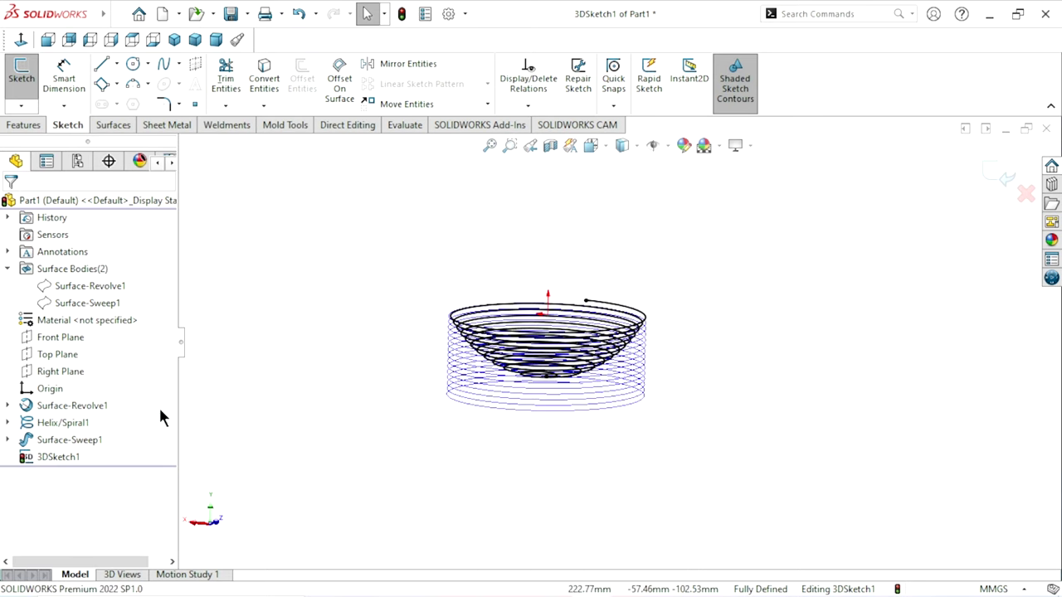
{"action": "left_click", "coordinate": [65, 423]}
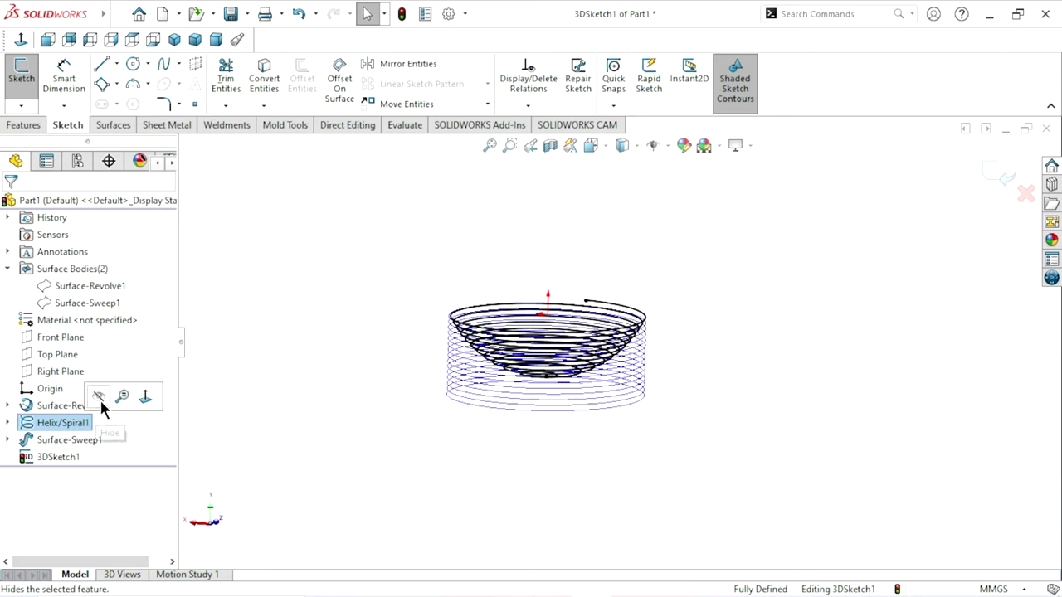
{"action": "left_click", "coordinate": [100, 400]}
Switch to the Right view and exit 3DSketch1.
{"action": "scroll", "coordinate": [629, 366], "scroll_direction": "down", "scroll_amount": 3}
{"action": "mouse_move", "coordinate": [680, 351]}
{"action": "middle_mouse_down"}
{"action": "mouse_move", "coordinate": [634, 205]}
{"action": "mouse_move", "coordinate": [432, 404]}
{"action": "mouse_move", "coordinate": [401, 351]}
{"action": "mouse_move", "coordinate": [486, 242]}
{"action": "mouse_move", "coordinate": [573, 235]}
{"action": "mouse_move", "coordinate": [609, 330]}
{"action": "mouse_move", "coordinate": [548, 342]}
{"action": "middle_mouse_up"}
{"action": "scroll", "coordinate": [547, 343], "scroll_direction": "up", "scroll_amount": 2}
{"action": "scroll", "coordinate": [548, 343], "scroll_direction": "down", "scroll_amount": 2}
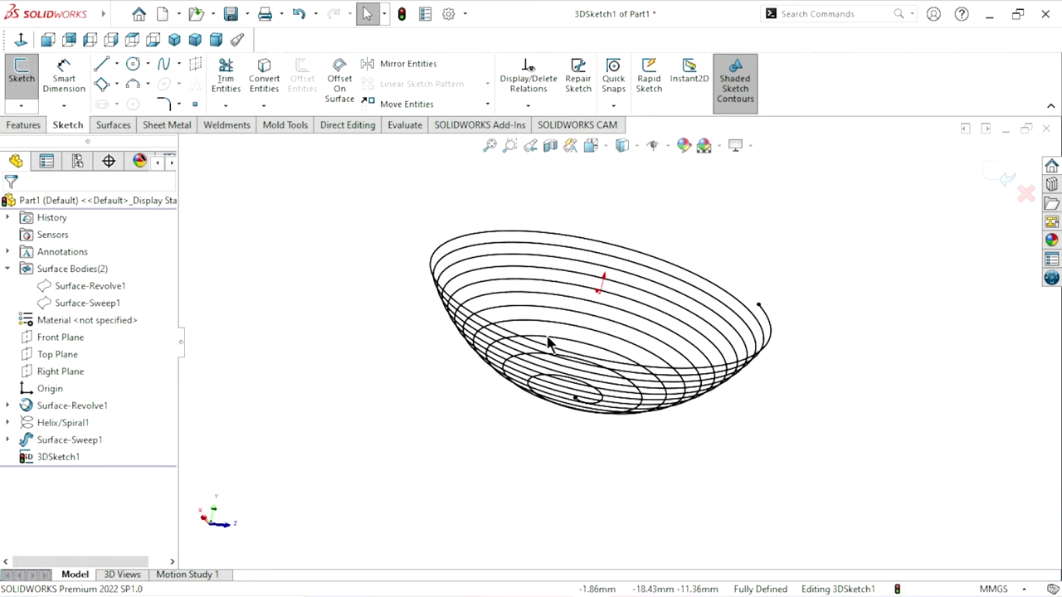
{"action": "left_click", "coordinate": [80, 378]}
{"action": "left_click", "coordinate": [354, 351]}
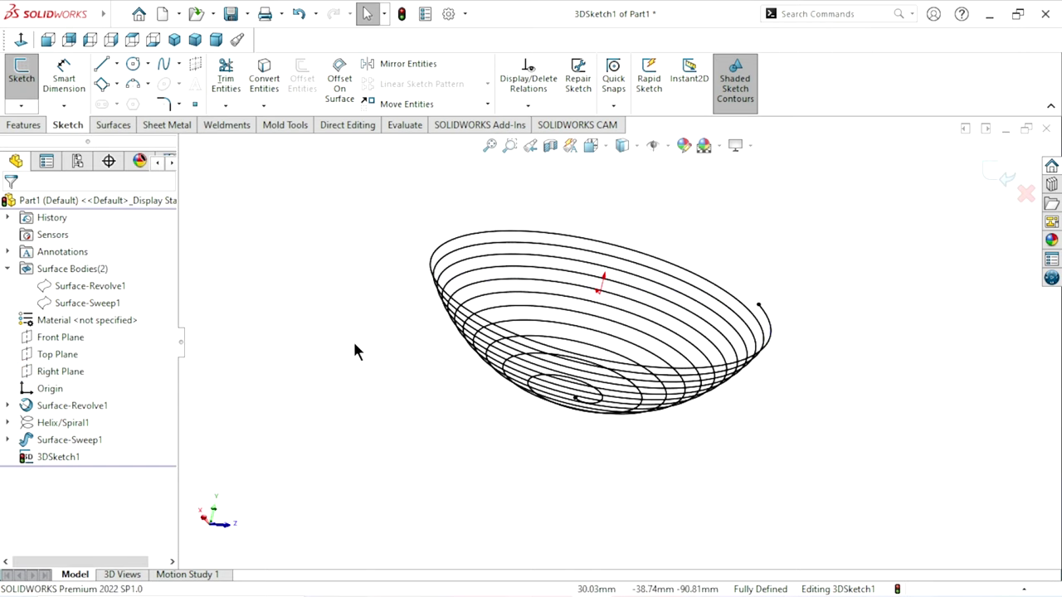
{"action": "key", "text": "ctrl+4"}
{"action": "left_click", "coordinate": [998, 173]}
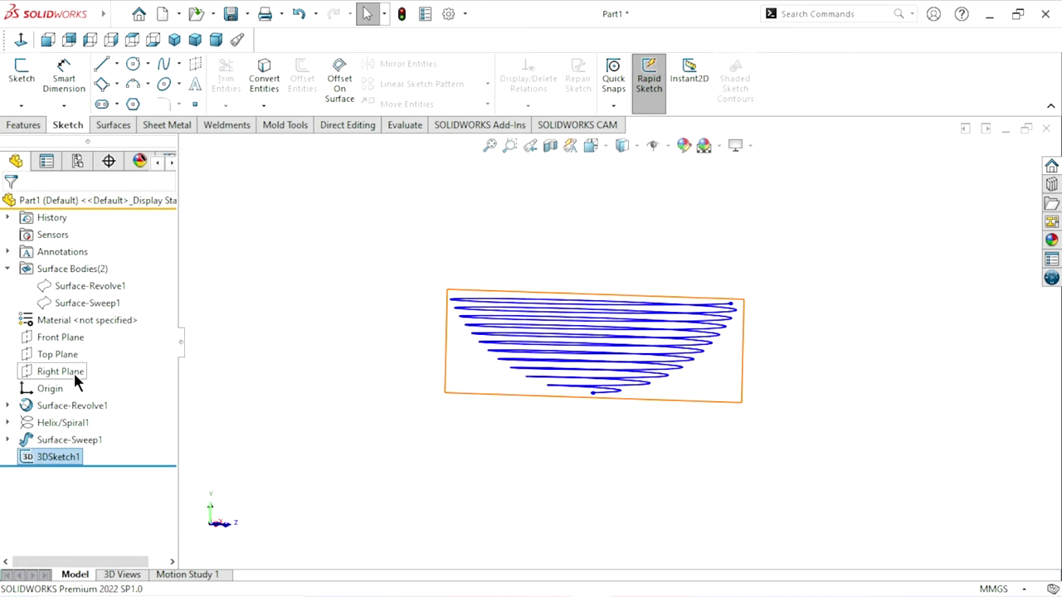
{"action": "middle_click_drag", "start_coordinate": [417, 346], "coordinate": [382, 360]}
{"action": "left_click", "coordinate": [46, 372]}
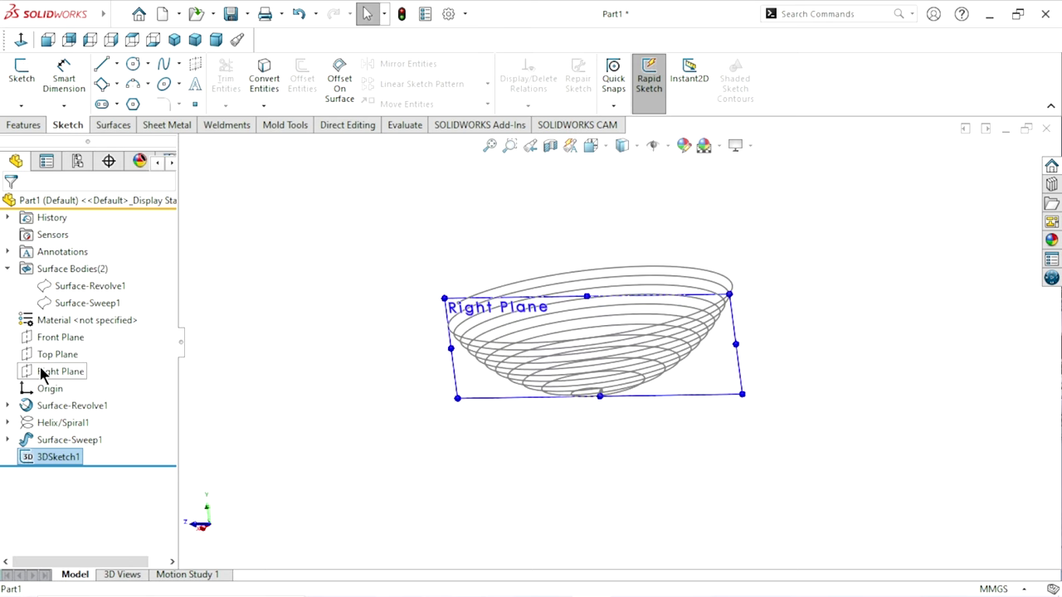
Start a Right Plane sketch with a circle centred on the spiral's outer end.
{"action": "left_click", "coordinate": [50, 343]}
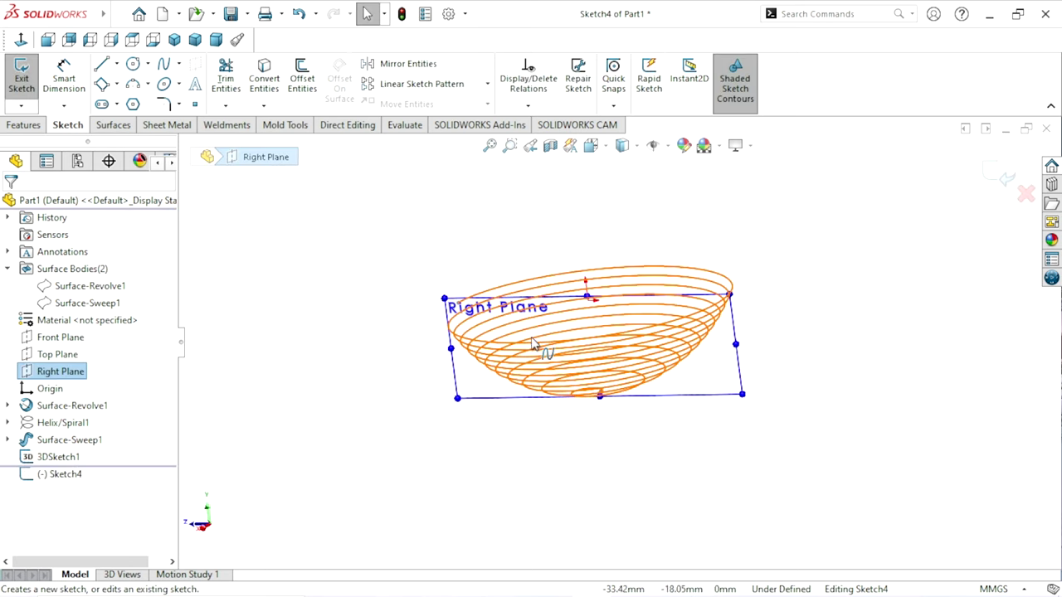
{"action": "scroll", "coordinate": [535, 336], "scroll_direction": "down", "scroll_amount": 3}
{"action": "scroll", "coordinate": [474, 325], "scroll_direction": "down", "scroll_amount": 3}
{"action": "scroll", "coordinate": [245, 319], "scroll_direction": "down", "scroll_amount": 2}
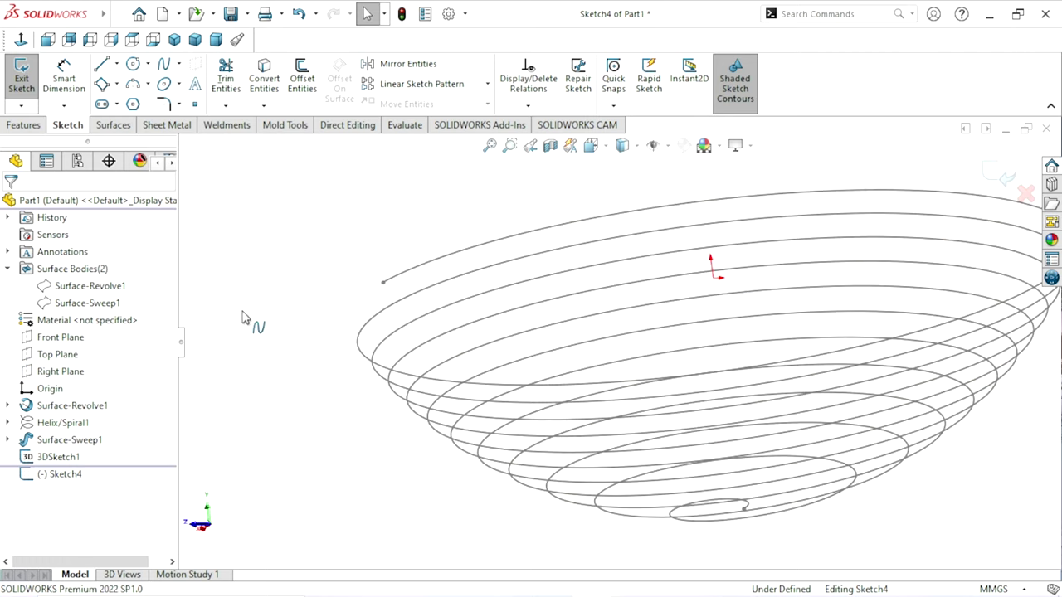
{"action": "left_click", "coordinate": [383, 282]}
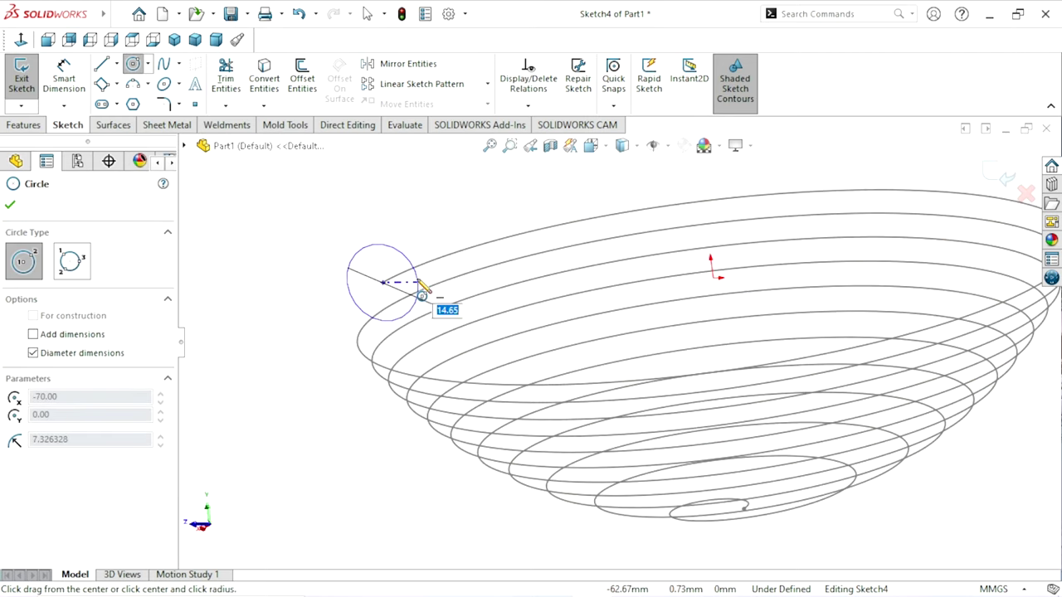
{"action": "left_click", "coordinate": [418, 287]}
{"action": "left_click", "coordinate": [10, 205]}
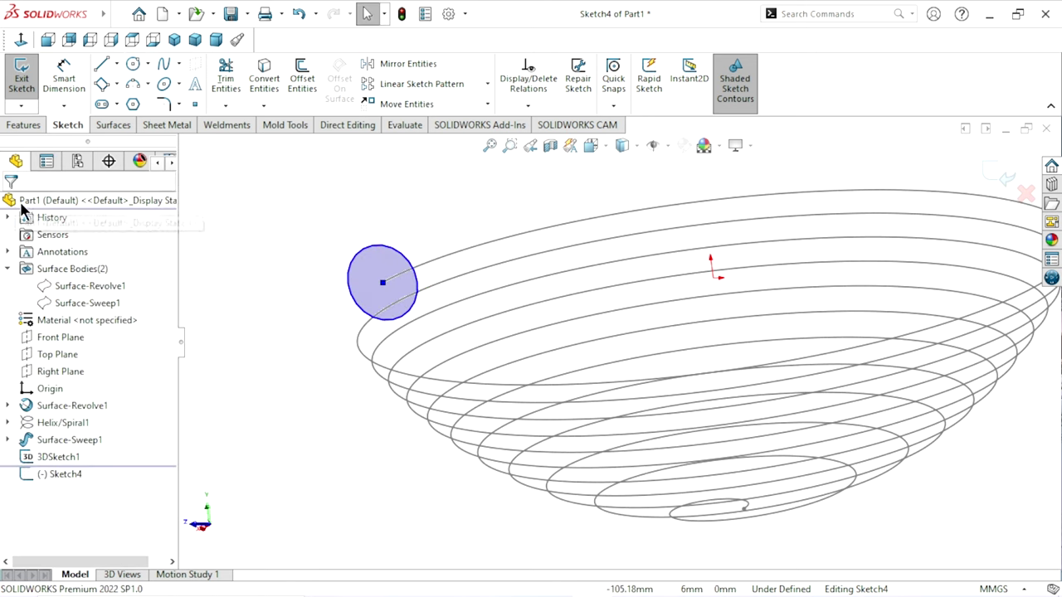
Dimension the circle to a 3 mm diameter and exit the sketch.
{"action": "left_click", "coordinate": [64, 74]}
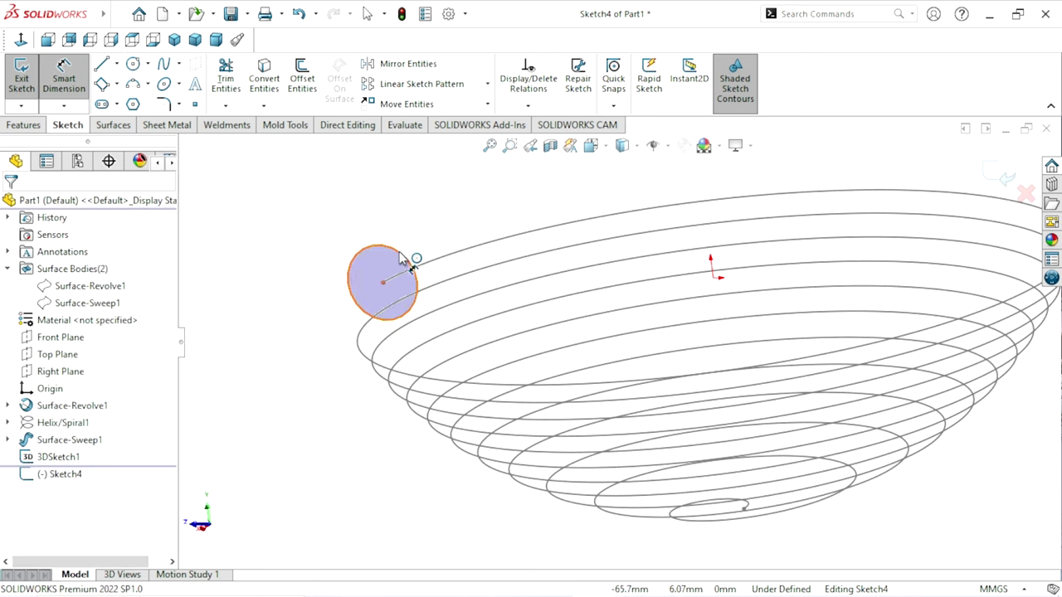
{"action": "left_click", "coordinate": [402, 258]}
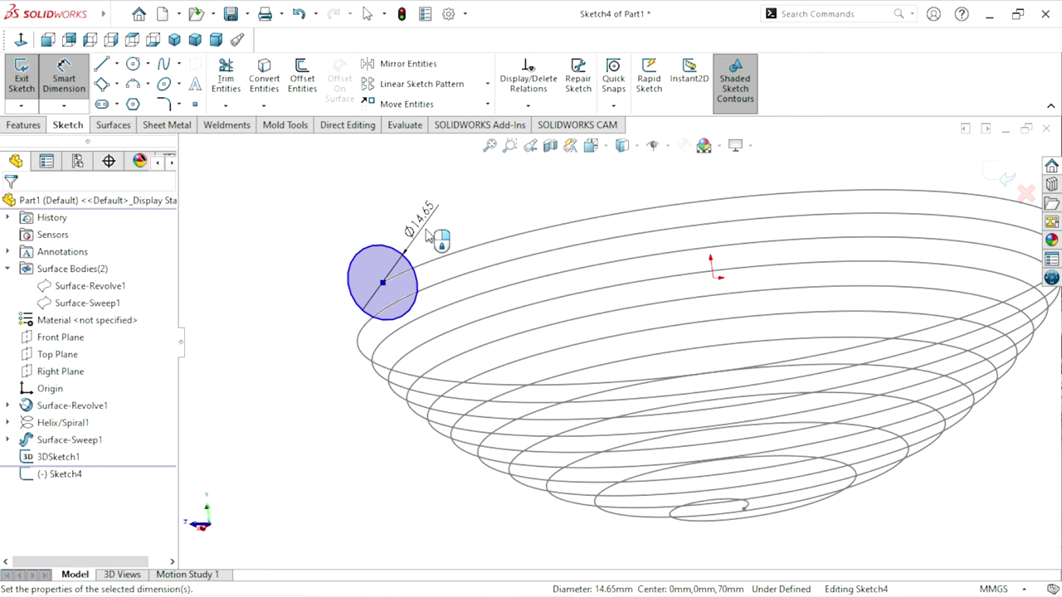
{"action": "left_click", "coordinate": [428, 237]}
{"action": "type", "text": "3"}
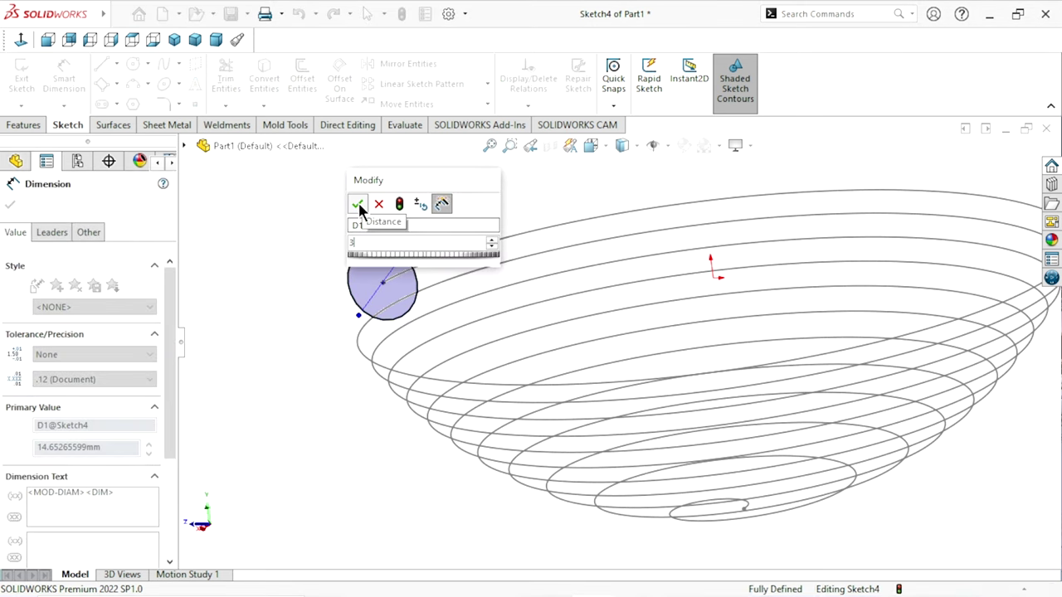
{"action": "left_click", "coordinate": [358, 204]}
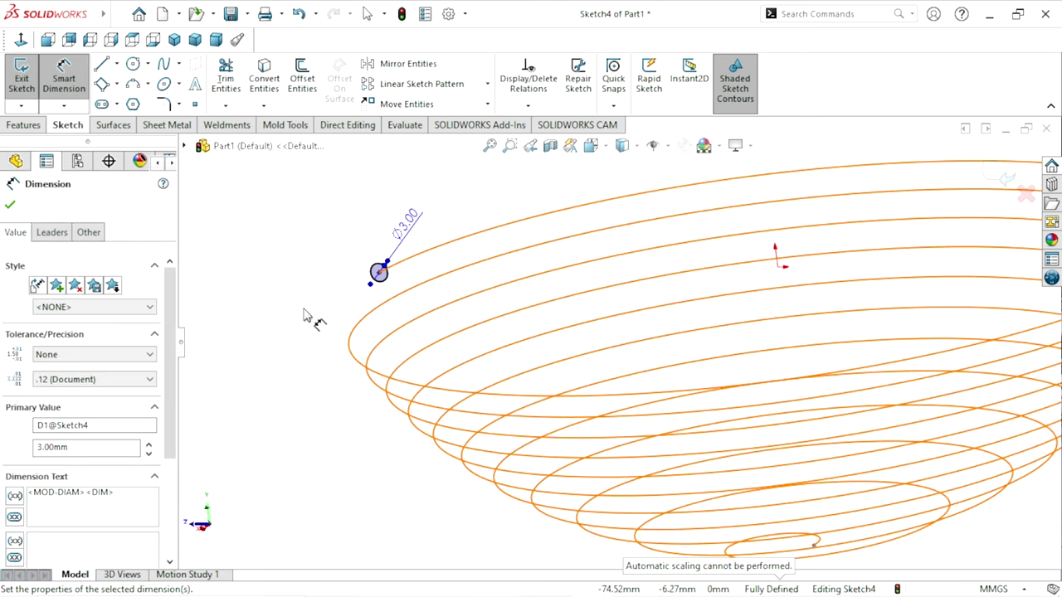
{"action": "left_click", "coordinate": [1012, 177]}
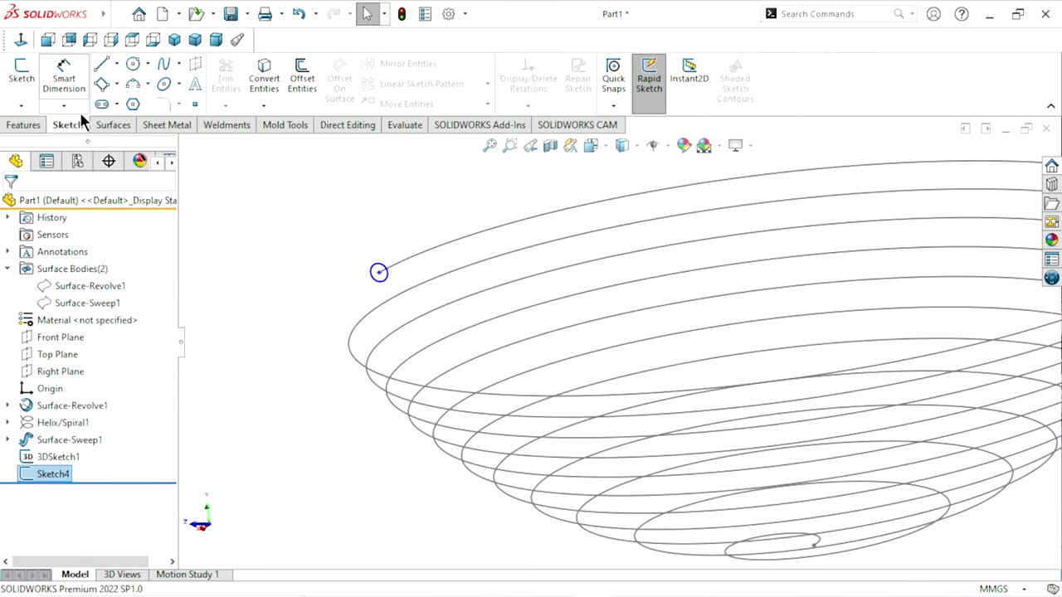
Sweep the Sketch4 circle along the 3DSketch1 spiral to create the solid Sweep1 coil.
{"action": "left_click", "coordinate": [33, 124]}
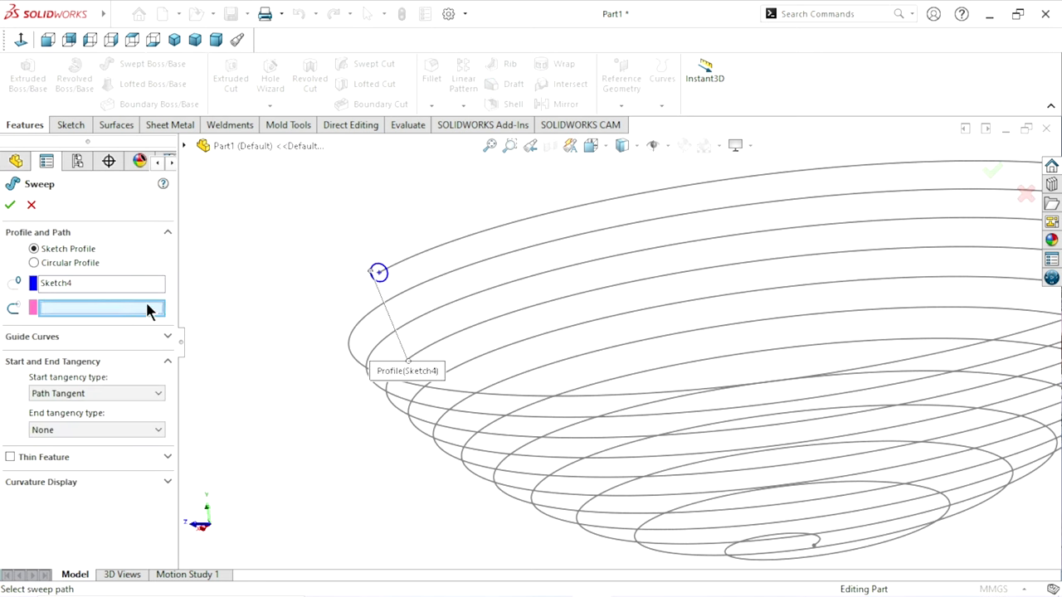
{"action": "left_click", "coordinate": [114, 285]}
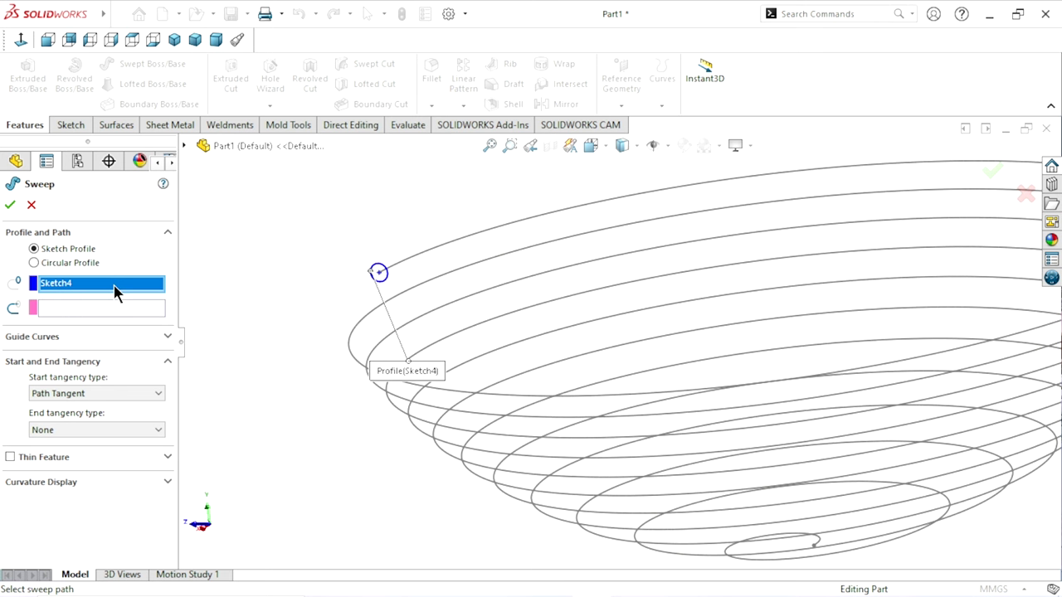
{"action": "left_click", "coordinate": [129, 310]}
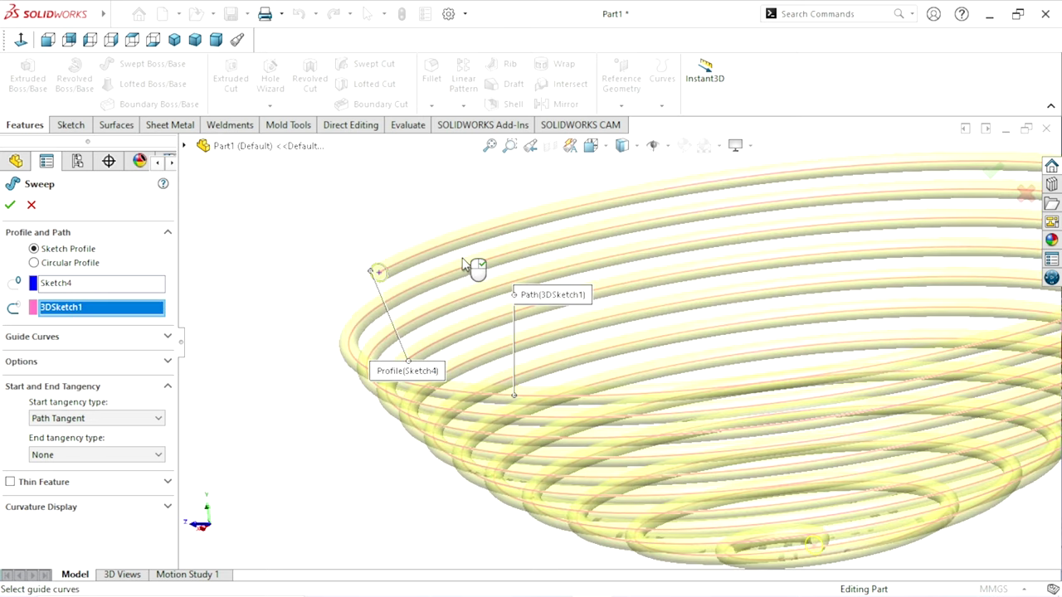
{"action": "mouse_move", "coordinate": [455, 305]}
{"action": "middle_mouse_down"}
{"action": "mouse_move", "coordinate": [576, 339]}
{"action": "mouse_move", "coordinate": [731, 345]}
{"action": "middle_mouse_up"}
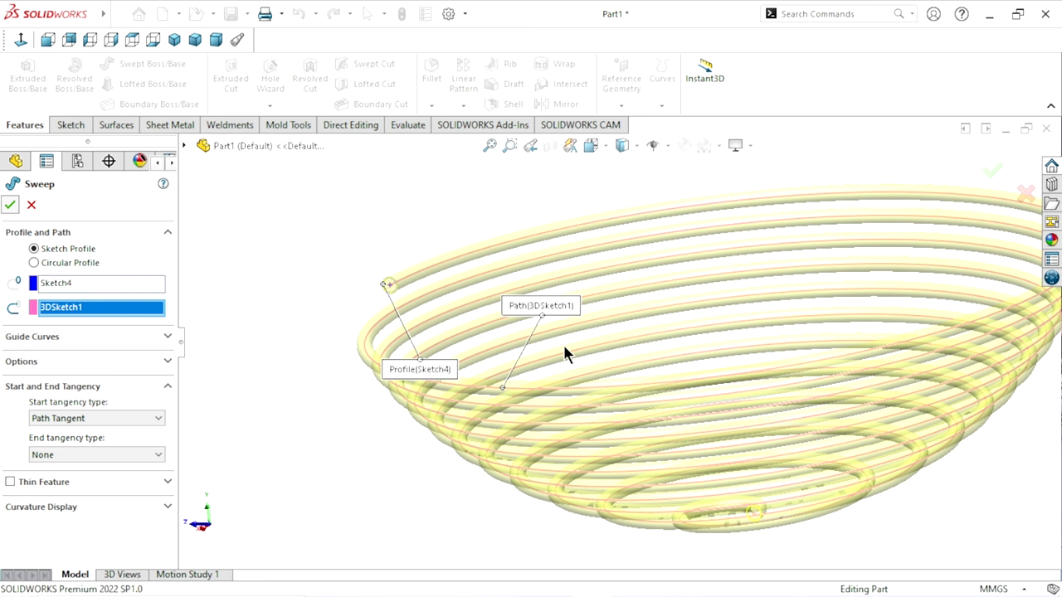
{"action": "key", "text": "Return"}
{"action": "mouse_move", "coordinate": [569, 339]}
{"action": "middle_mouse_down"}
{"action": "mouse_move", "coordinate": [766, 351]}
{"action": "mouse_move", "coordinate": [903, 337]}
{"action": "mouse_move", "coordinate": [855, 299]}
{"action": "mouse_move", "coordinate": [789, 273]}
{"action": "mouse_move", "coordinate": [694, 361]}
{"action": "mouse_move", "coordinate": [664, 408]}
{"action": "middle_mouse_up"}
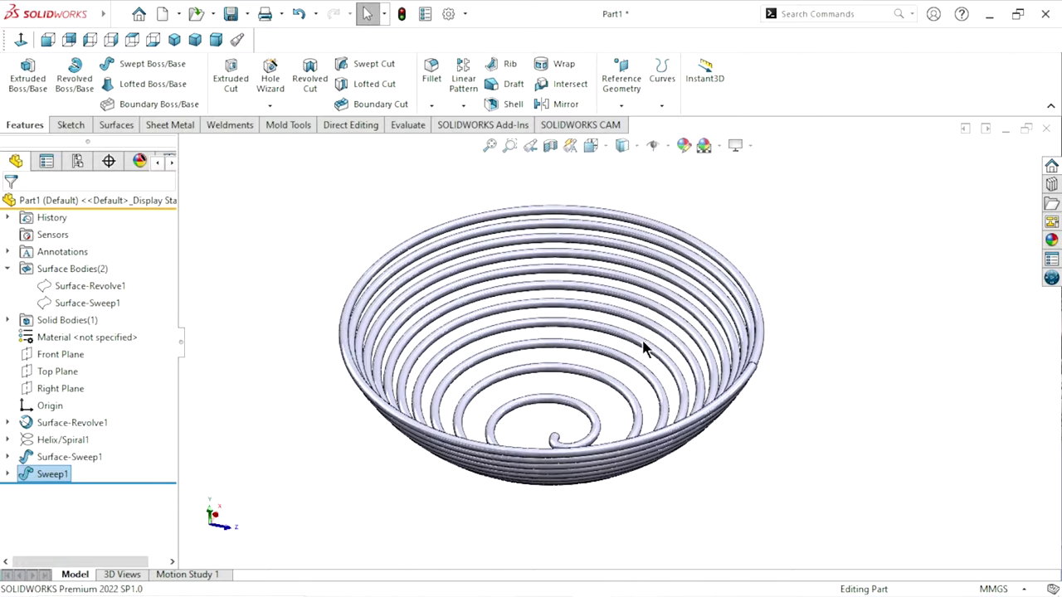
{"action": "mouse_move", "coordinate": [865, 407]}
{"action": "middle_mouse_down"}
{"action": "mouse_move", "coordinate": [804, 315]}
{"action": "mouse_move", "coordinate": [755, 271]}
{"action": "mouse_move", "coordinate": [641, 446]}
{"action": "mouse_move", "coordinate": [617, 441]}
{"action": "mouse_move", "coordinate": [763, 384]}
{"action": "middle_mouse_up"}
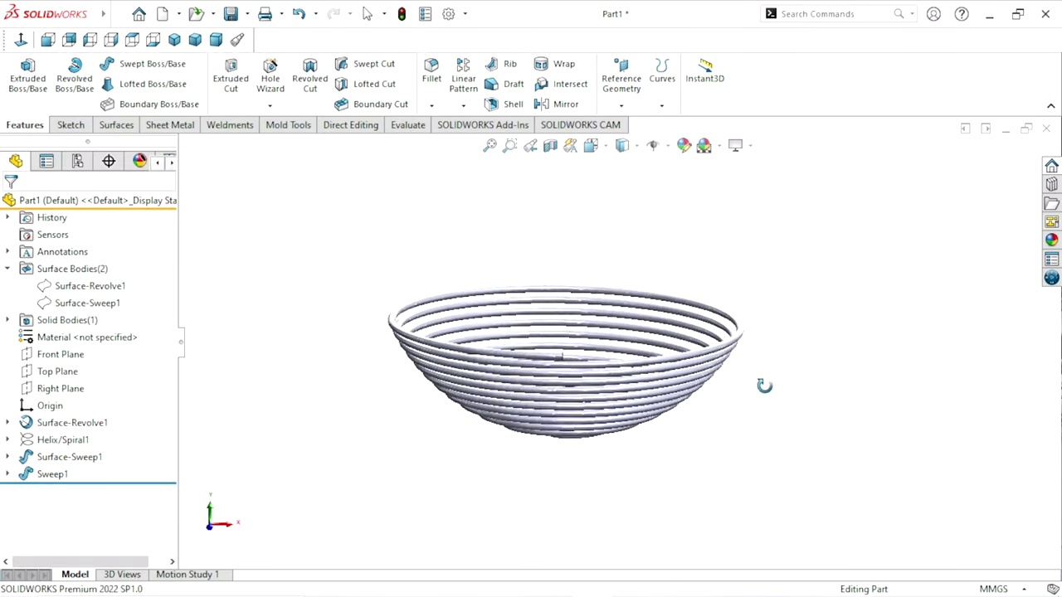
Convert the bowl's rim edge into a 140 mm circle in a Top Plane Sketch5.
{"action": "mouse_move", "coordinate": [858, 408]}
{"action": "middle_mouse_down"}
{"action": "mouse_move", "coordinate": [849, 373]}
{"action": "mouse_move", "coordinate": [659, 434]}
{"action": "mouse_move", "coordinate": [631, 347]}
{"action": "middle_mouse_up"}
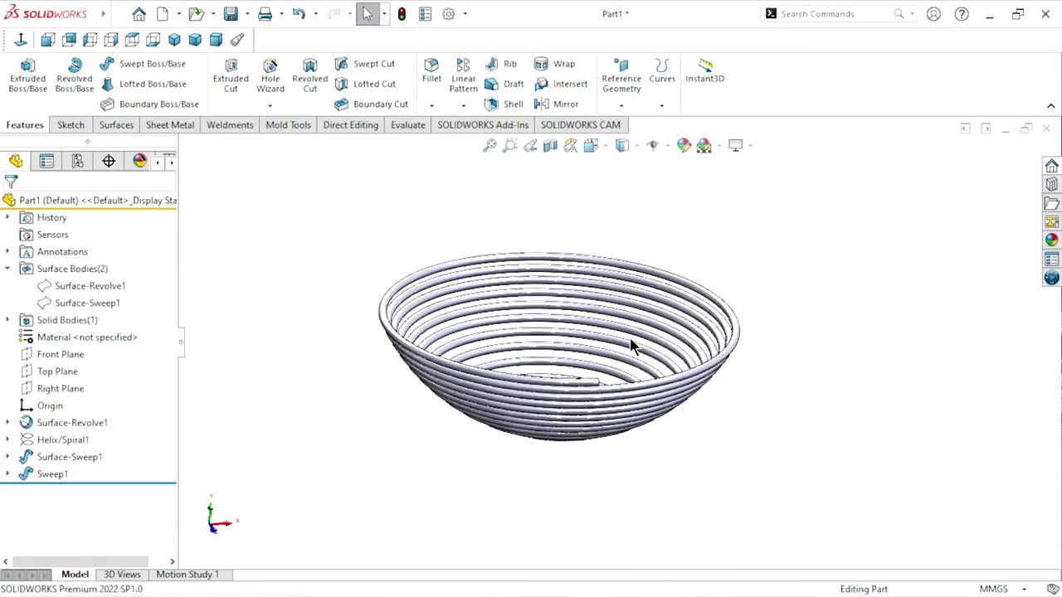
{"action": "left_click", "coordinate": [42, 373]}
{"action": "left_click", "coordinate": [48, 349]}
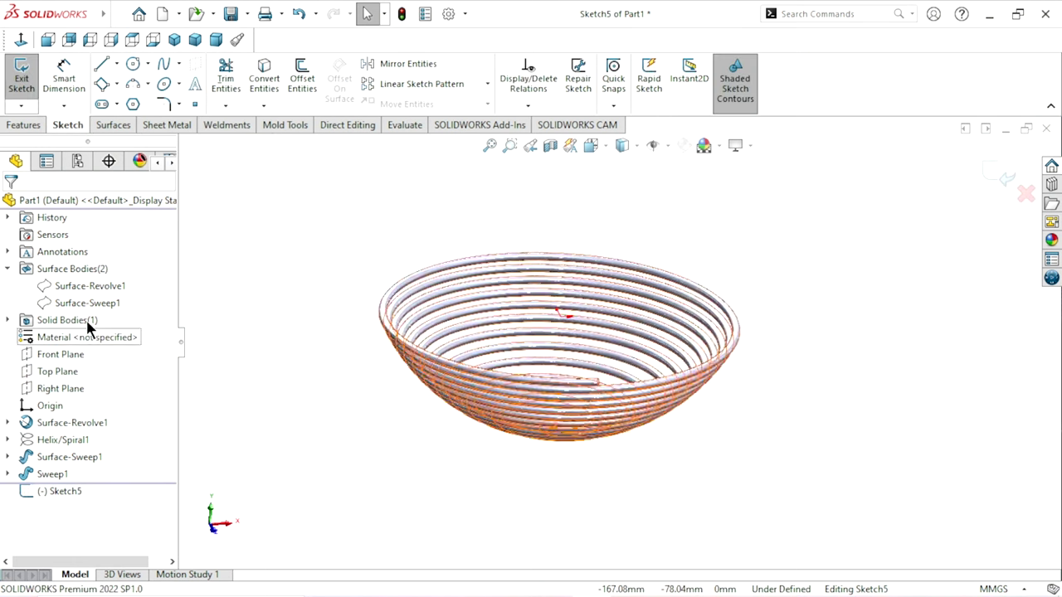
{"action": "left_click", "coordinate": [103, 287]}
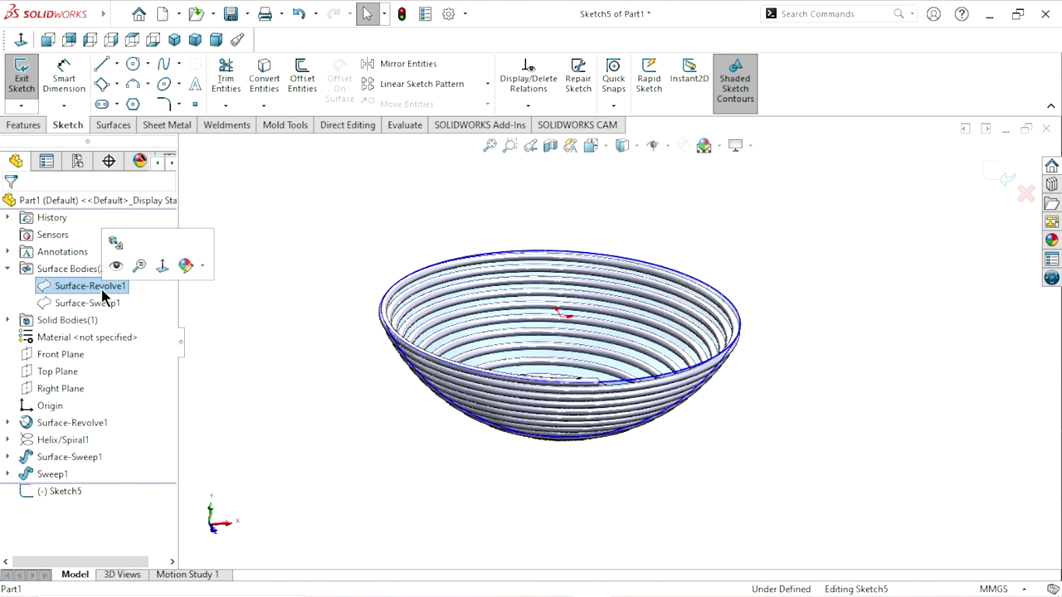
{"action": "left_click", "coordinate": [85, 267]}
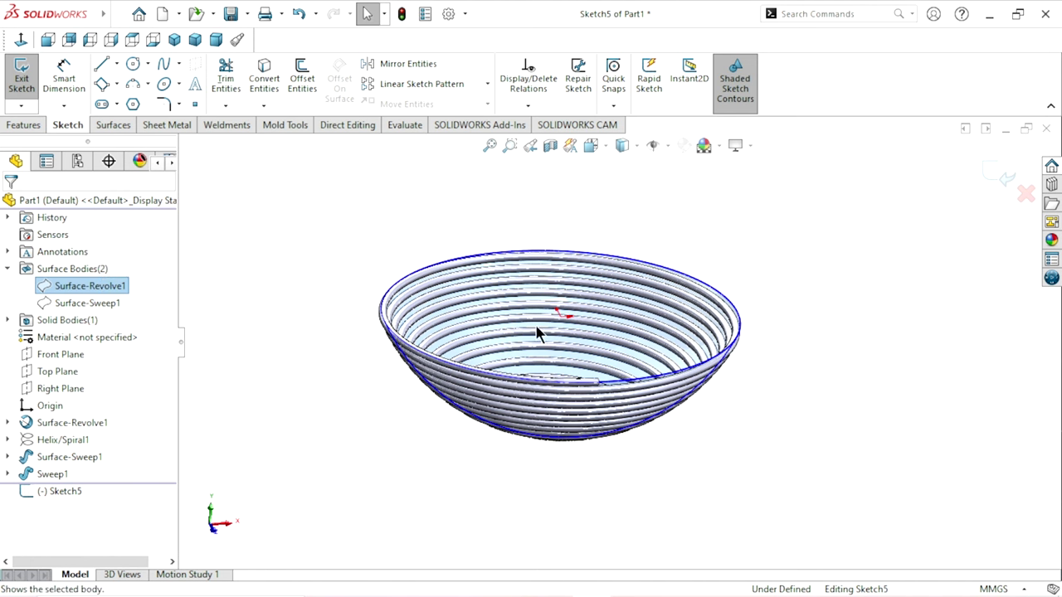
{"action": "left_click", "coordinate": [554, 254]}
{"action": "left_click", "coordinate": [262, 93]}
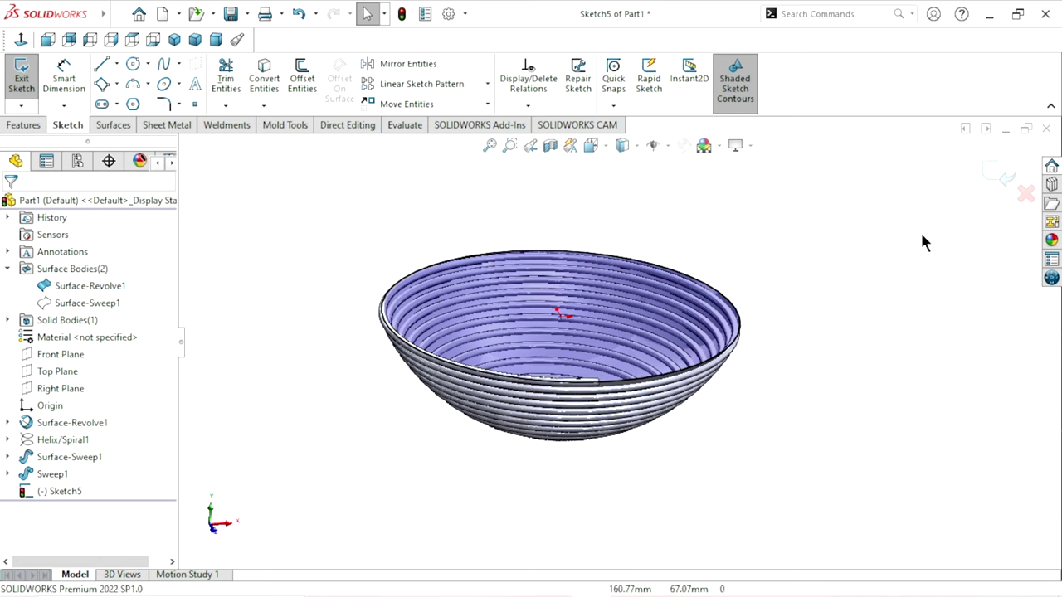
{"action": "left_click", "coordinate": [997, 179]}
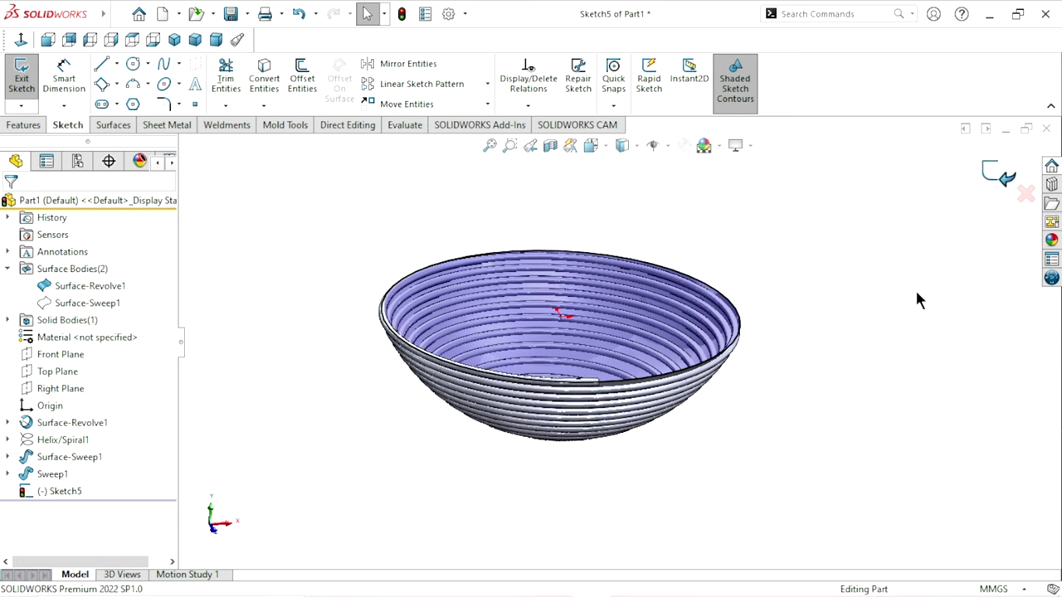
{"action": "scroll", "coordinate": [631, 370], "scroll_direction": "down", "scroll_amount": 3}
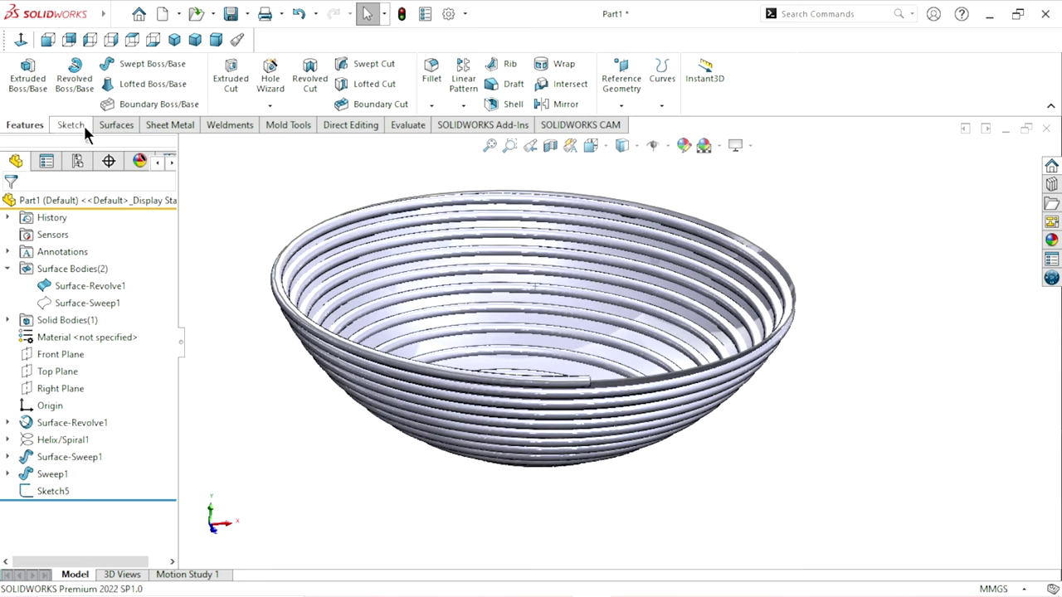
Start a circular-profile sweep along Sketch5 with a 3.5 mm diameter.
{"action": "left_click", "coordinate": [148, 64]}
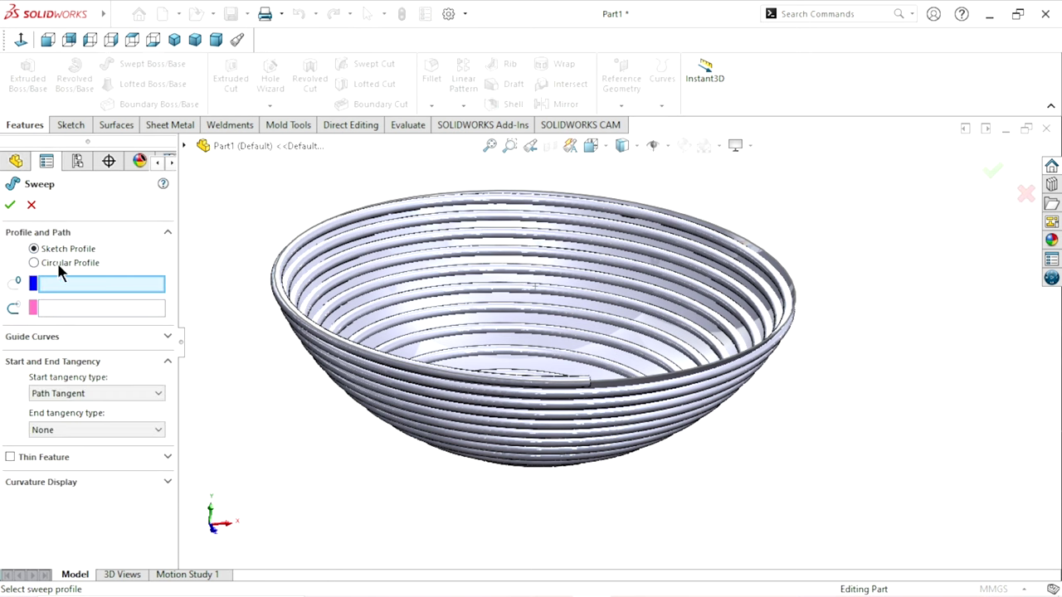
{"action": "left_click", "coordinate": [58, 263]}
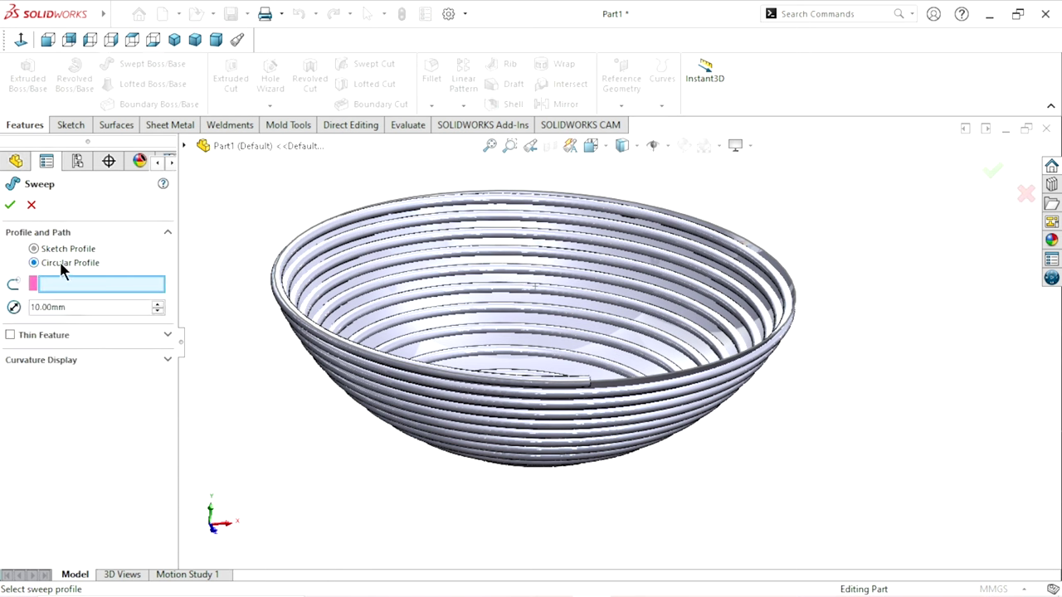
{"action": "left_click", "coordinate": [309, 237]}
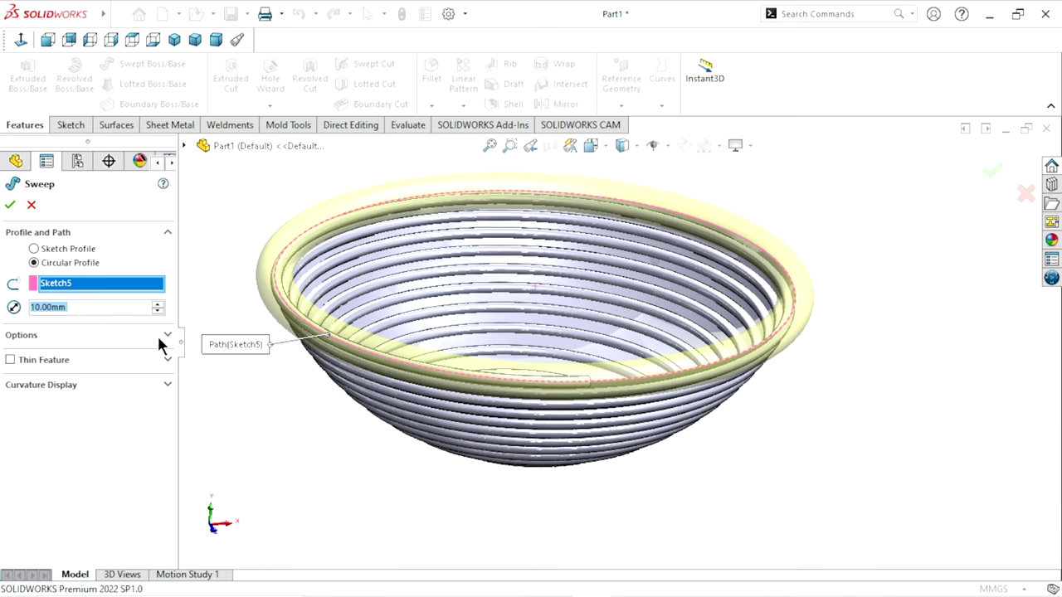
{"action": "type", "text": "3.5"}
{"action": "key", "text": "Return"}
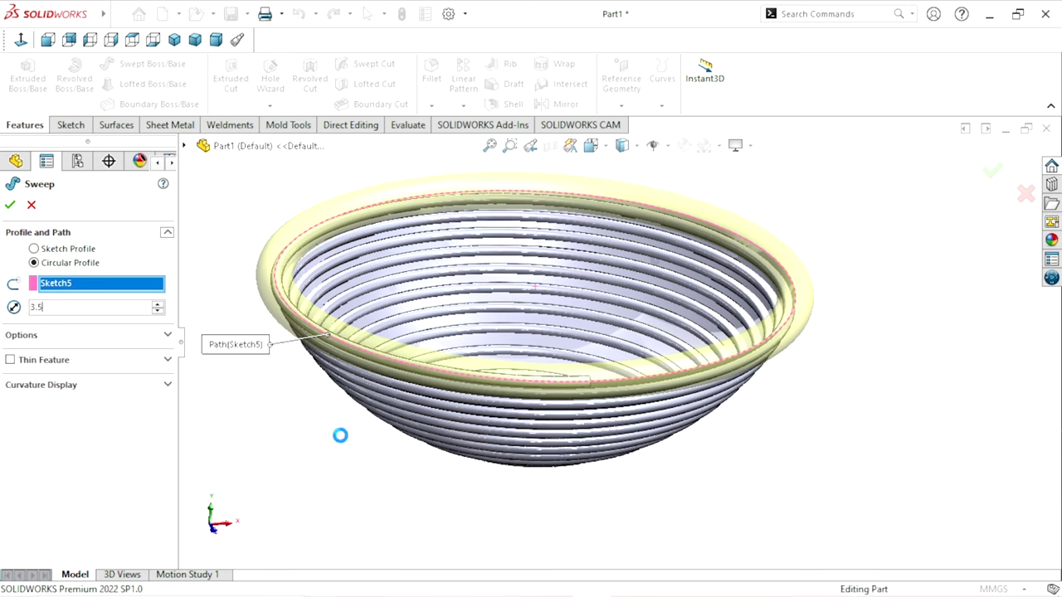
Make it a 1.5 mm thin feature with flipped direction and create the rim ring.
{"action": "left_click", "coordinate": [34, 360]}
{"action": "double_click", "coordinate": [33, 403]}
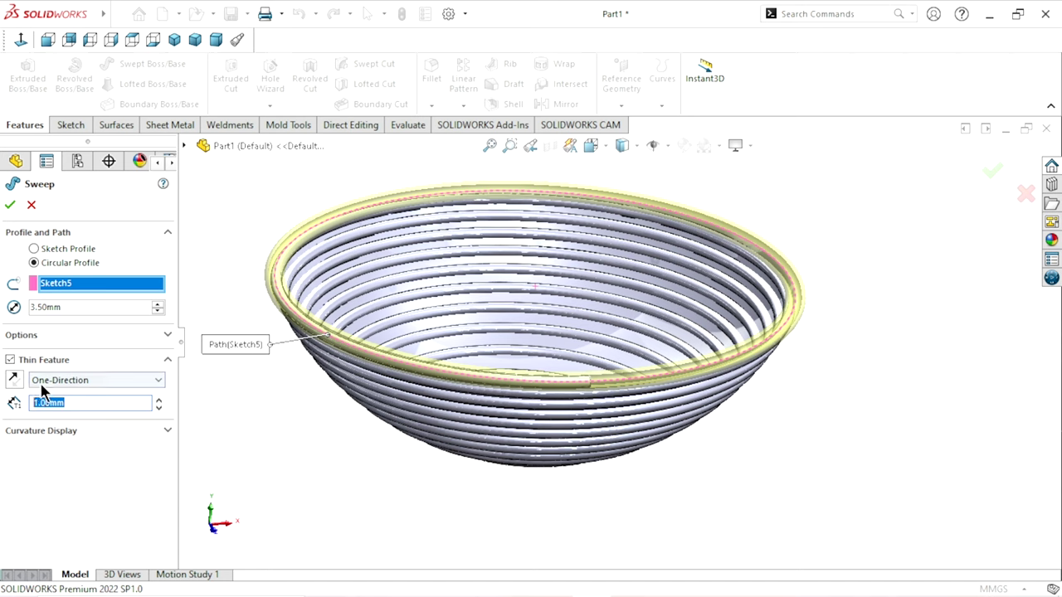
{"action": "type", "text": "1.5"}
{"action": "key", "text": "Return"}
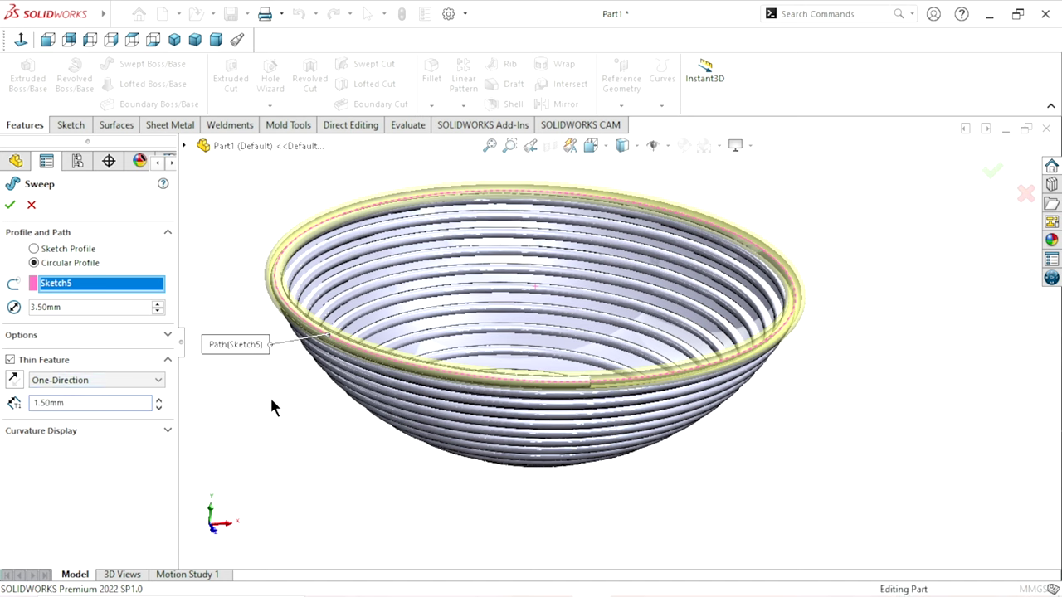
{"action": "left_click", "coordinate": [14, 380]}
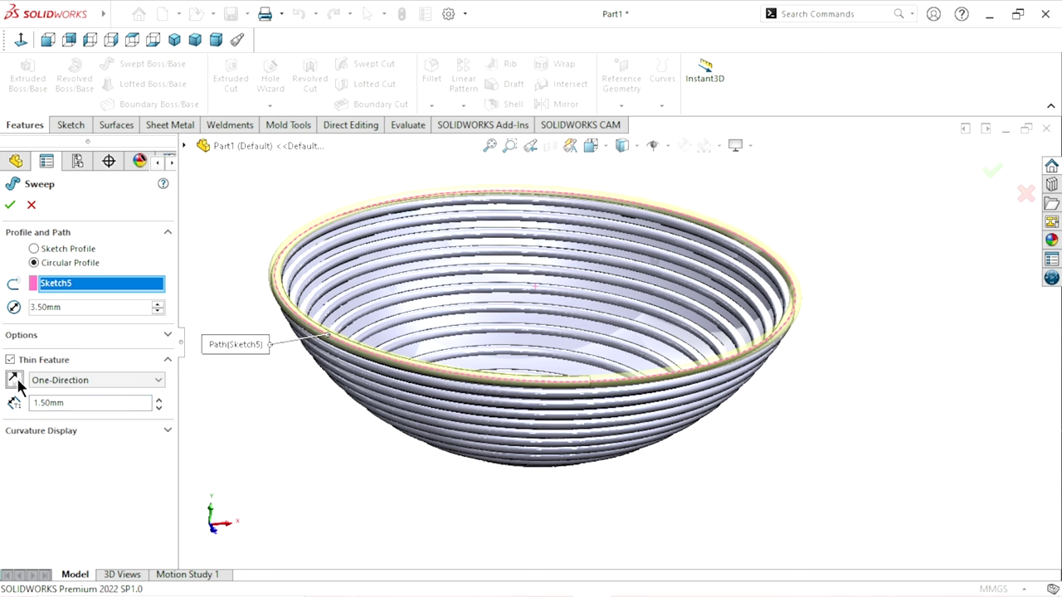
{"action": "left_click", "coordinate": [10, 206]}
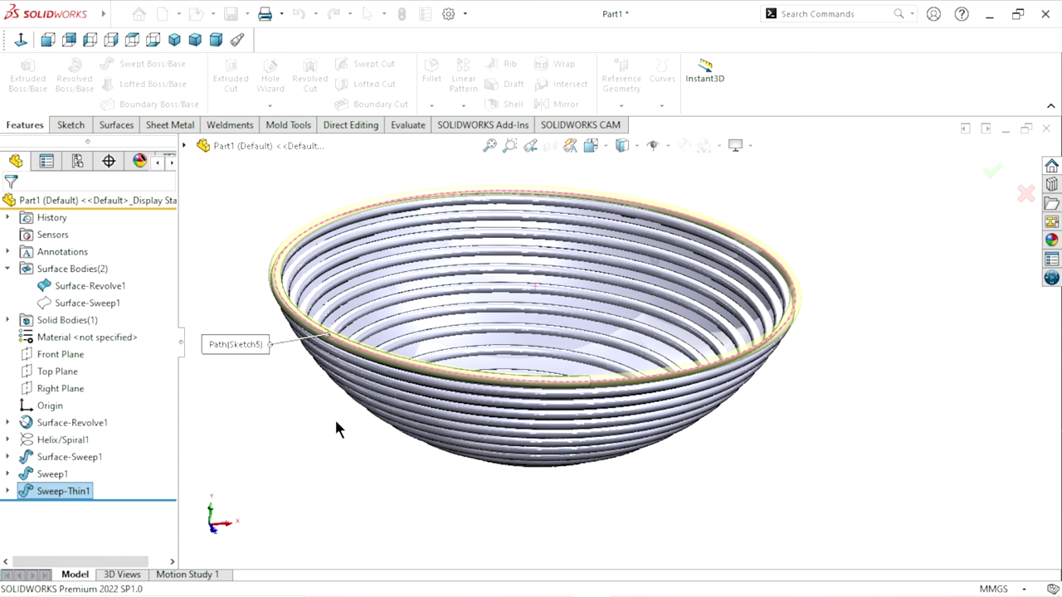
{"action": "mouse_move", "coordinate": [340, 420]}
{"action": "middle_mouse_down"}
{"action": "mouse_move", "coordinate": [407, 308]}
{"action": "mouse_move", "coordinate": [320, 421]}
{"action": "middle_mouse_up"}
Hide the revolve surface and start a sketch on the Front Plane, viewed normal.
{"action": "left_click", "coordinate": [98, 287]}
{"action": "left_click", "coordinate": [109, 258]}
{"action": "mouse_move", "coordinate": [333, 422]}
{"action": "middle_mouse_down"}
{"action": "mouse_move", "coordinate": [482, 347]}
{"action": "mouse_move", "coordinate": [509, 455]}
{"action": "mouse_move", "coordinate": [623, 356]}
{"action": "mouse_move", "coordinate": [830, 415]}
{"action": "mouse_move", "coordinate": [711, 207]}
{"action": "mouse_move", "coordinate": [531, 373]}
{"action": "mouse_move", "coordinate": [564, 258]}
{"action": "mouse_move", "coordinate": [785, 403]}
{"action": "middle_mouse_up"}
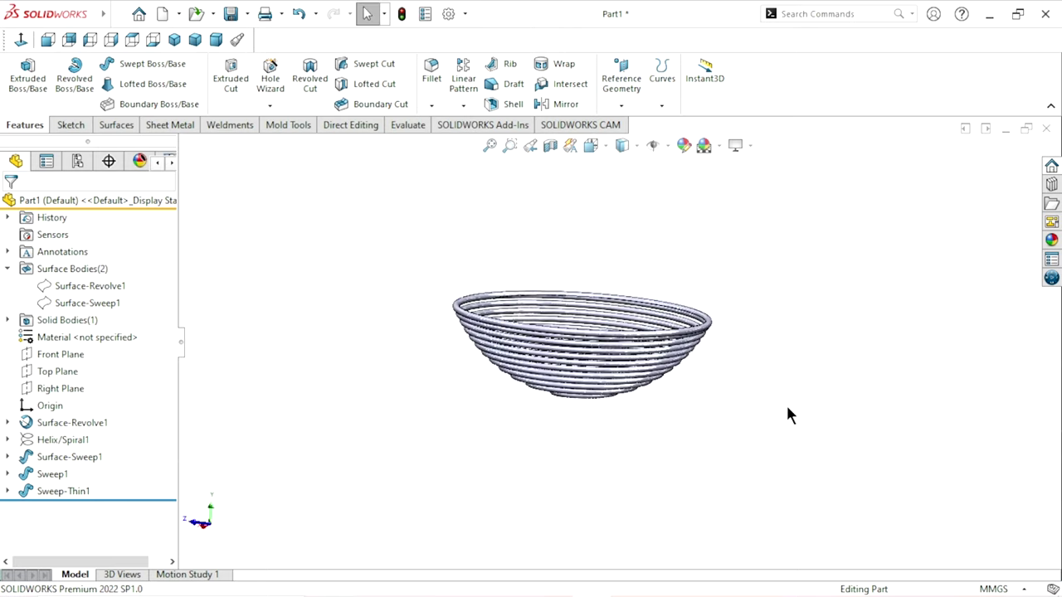
{"action": "left_click", "coordinate": [50, 353]}
{"action": "left_click", "coordinate": [71, 334]}
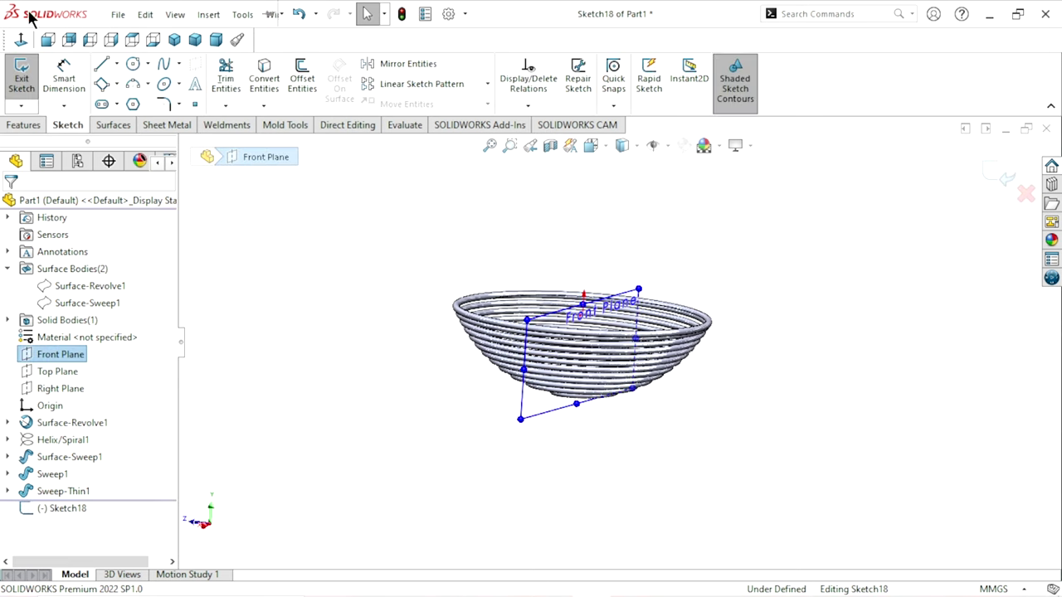
{"action": "left_click", "coordinate": [21, 39]}
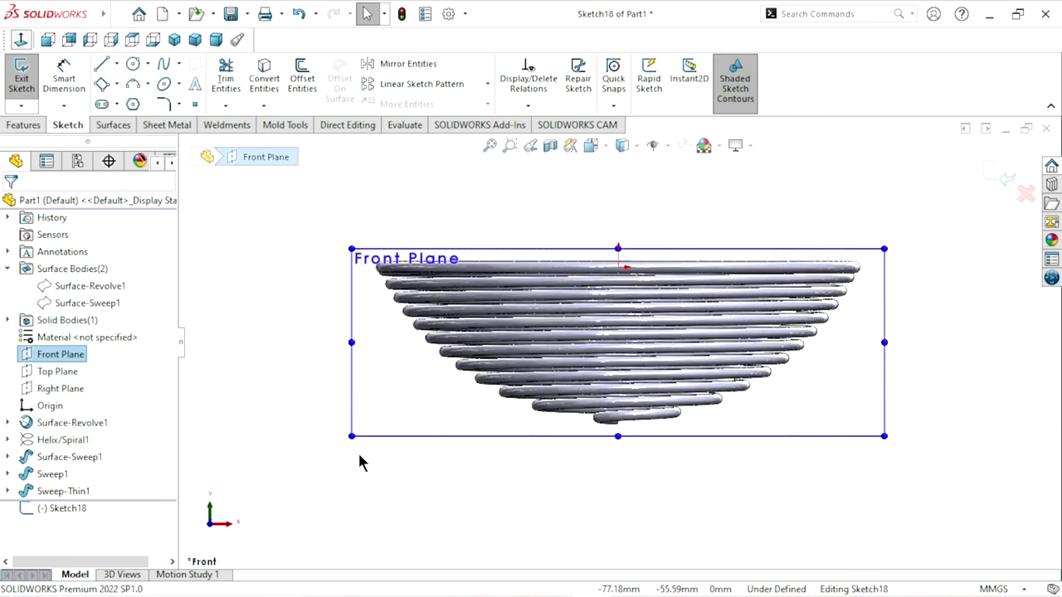
{"action": "left_click", "coordinate": [359, 463]}
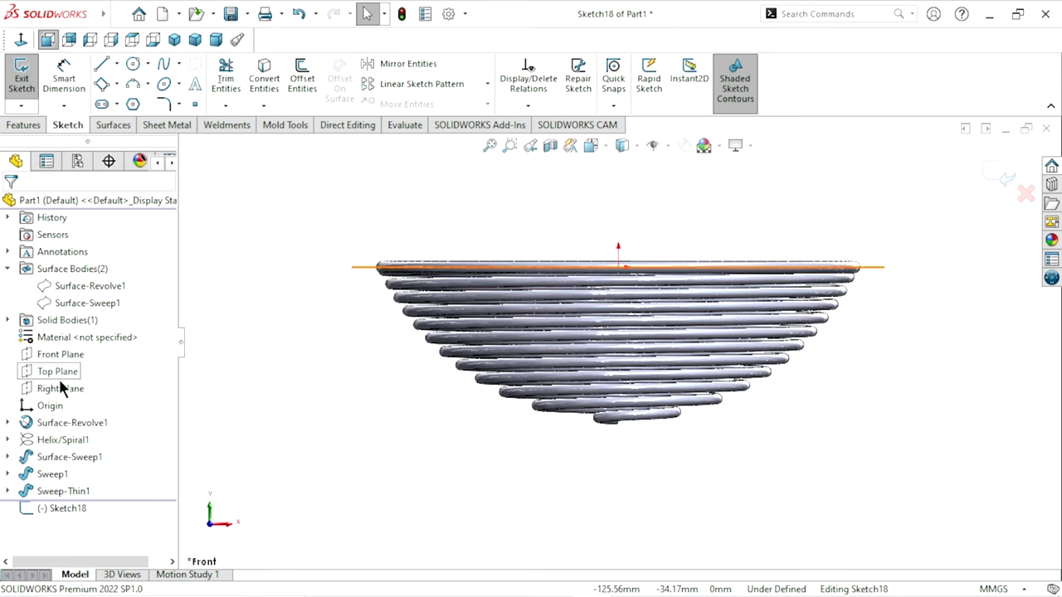
Show Surface-Revolve1 again, expand it, and select the bowl's curved arc edge.
{"action": "left_click", "coordinate": [70, 424]}
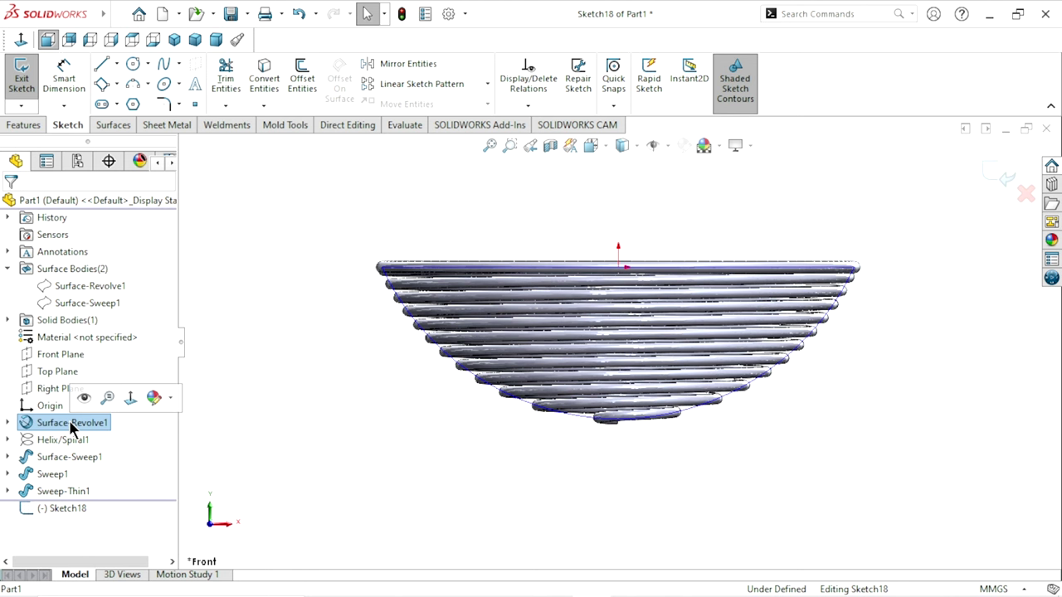
{"action": "left_click", "coordinate": [353, 430]}
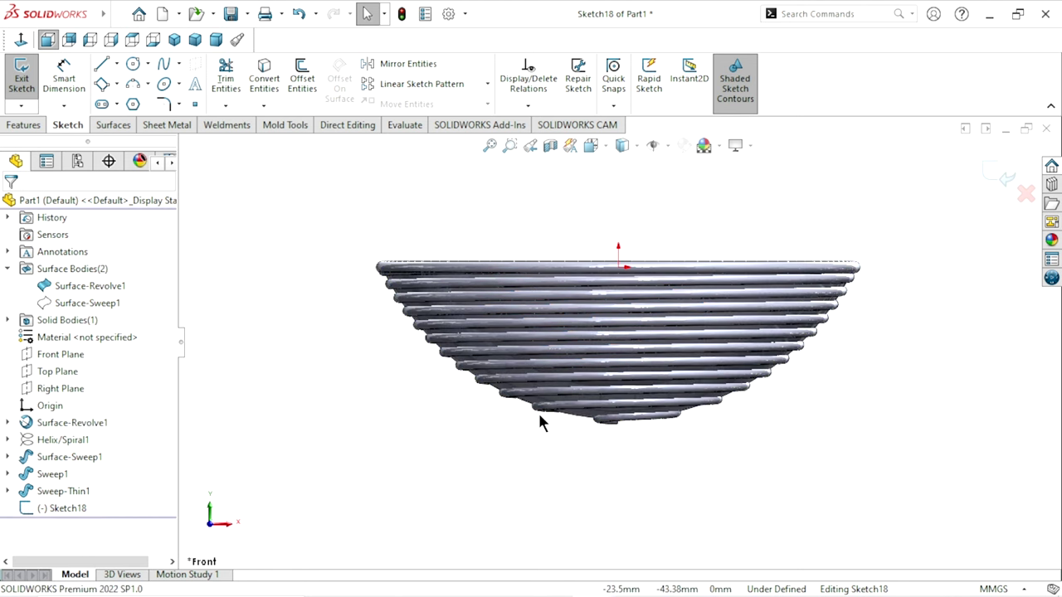
{"action": "scroll", "coordinate": [540, 423], "scroll_direction": "down", "scroll_amount": 3}
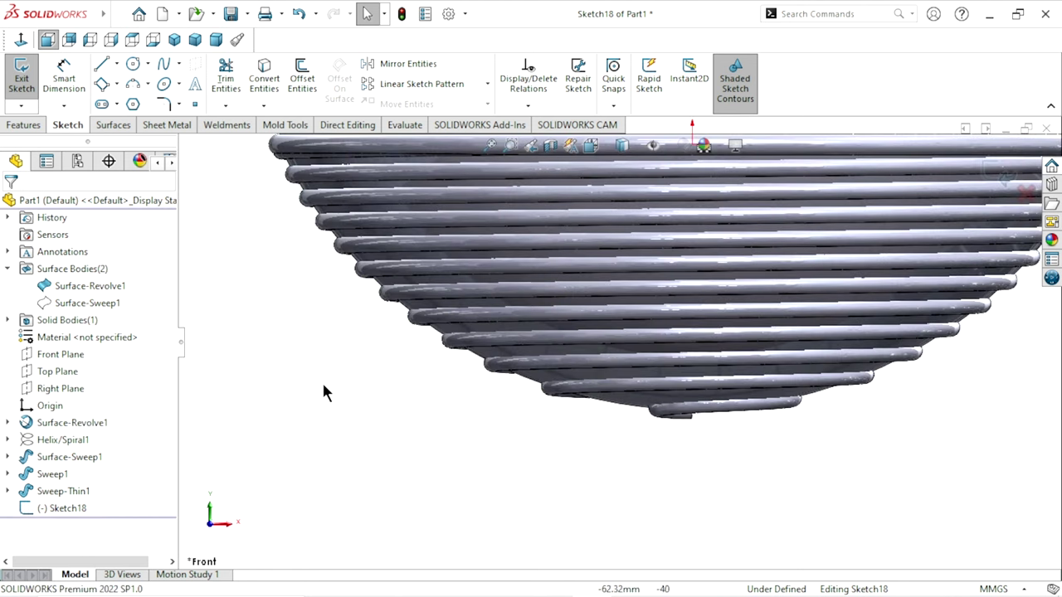
{"action": "left_click", "coordinate": [15, 422]}
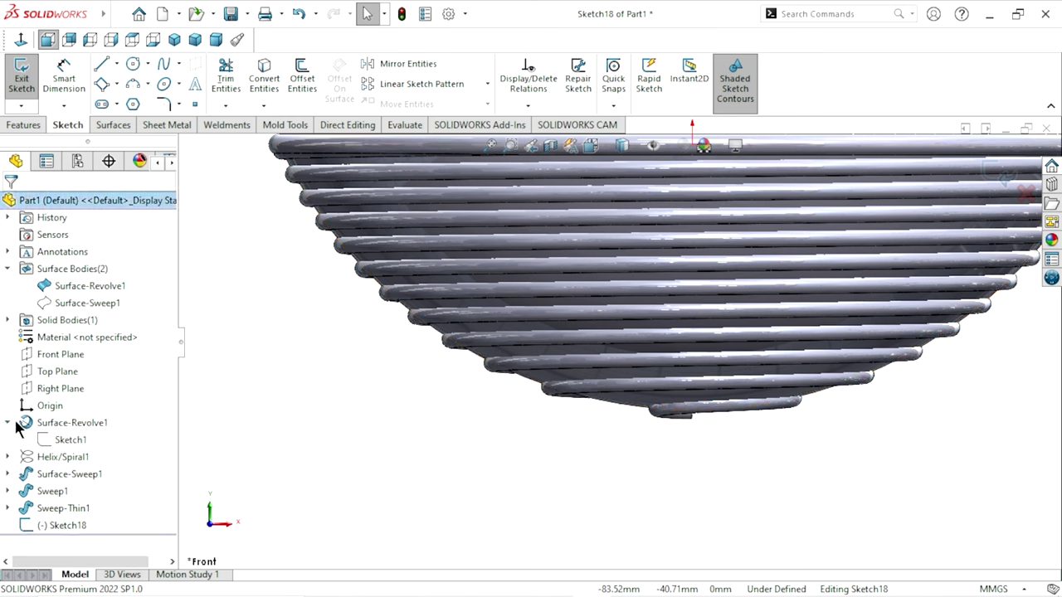
{"action": "left_click", "coordinate": [54, 442]}
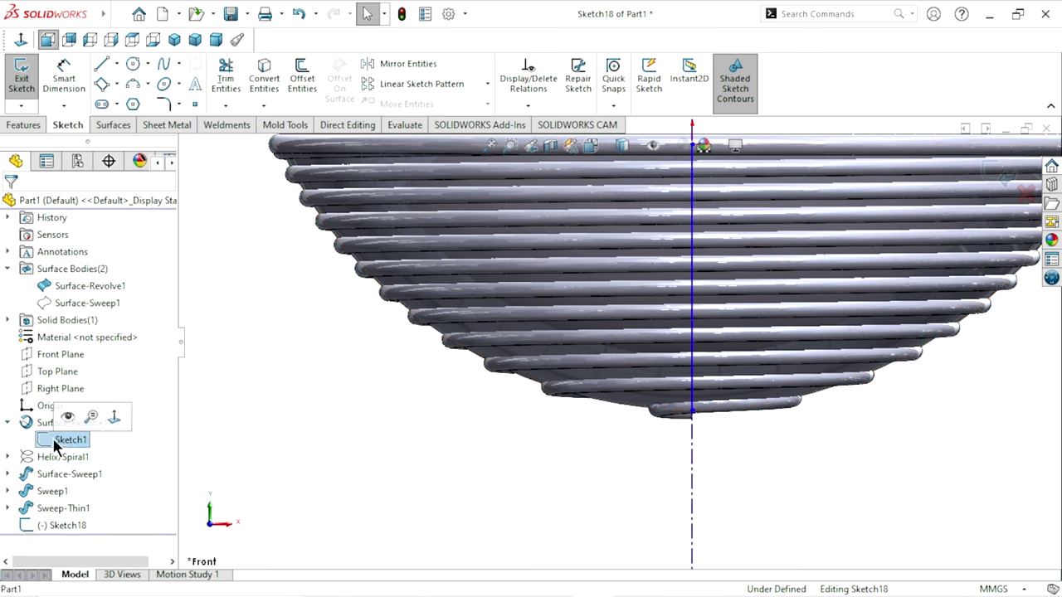
{"action": "left_click", "coordinate": [59, 425]}
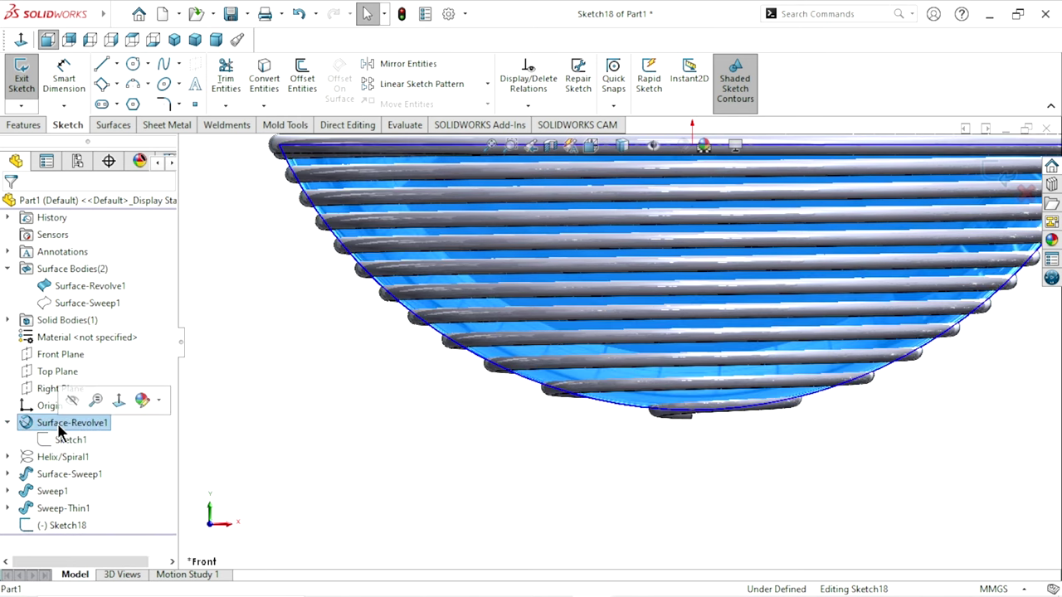
{"action": "left_click", "coordinate": [413, 319]}
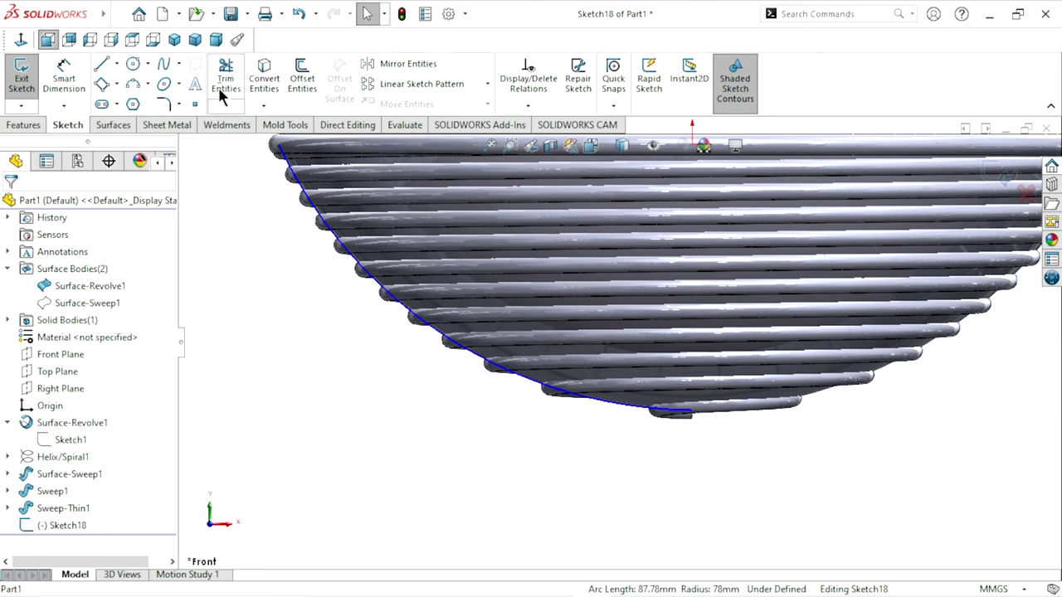
Convert the bowl's arc edge into Sketch18 as a fully defined curve.
{"action": "left_click", "coordinate": [259, 88]}
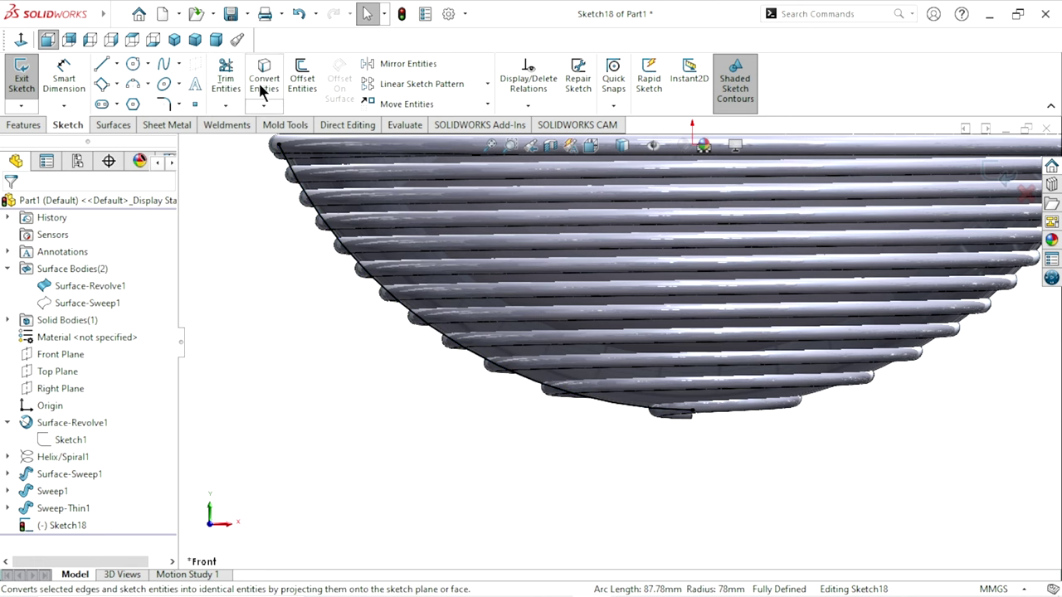
{"action": "key", "text": "f"}
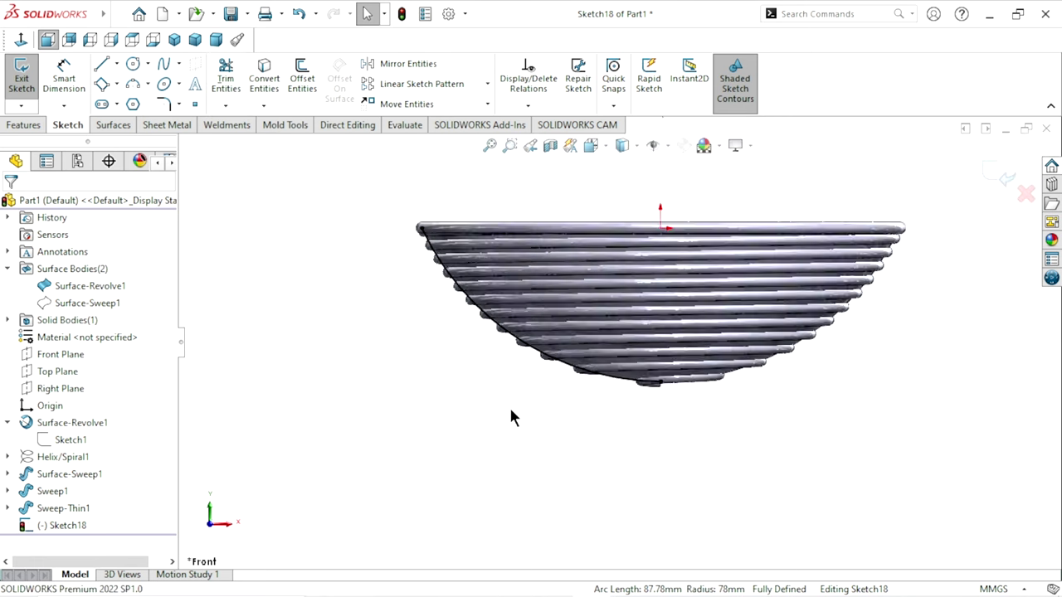
{"action": "scroll", "coordinate": [818, 378], "scroll_direction": "down", "scroll_amount": 2}
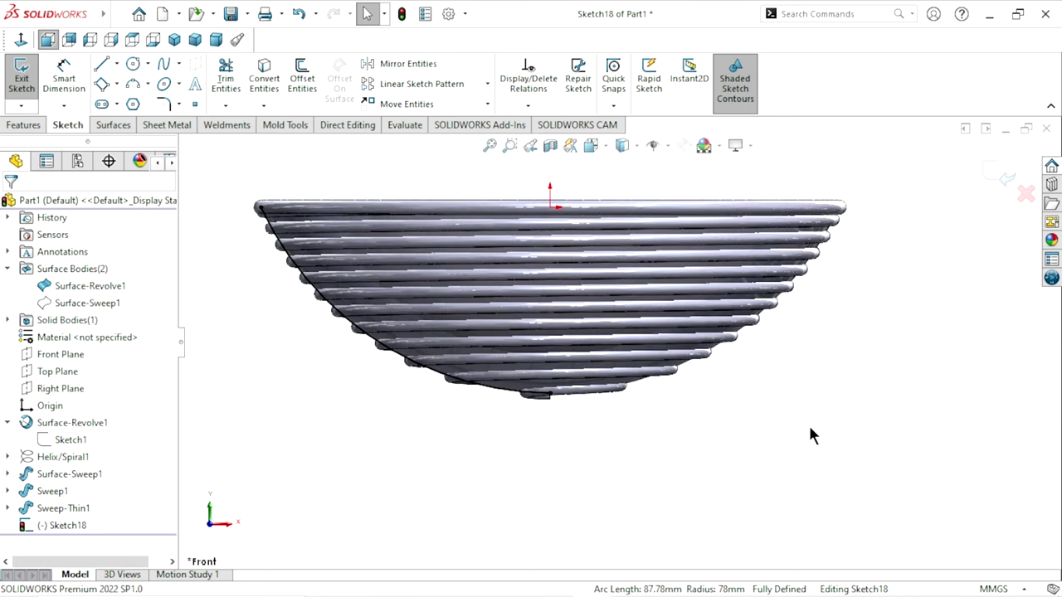
{"action": "left_click", "coordinate": [71, 423]}
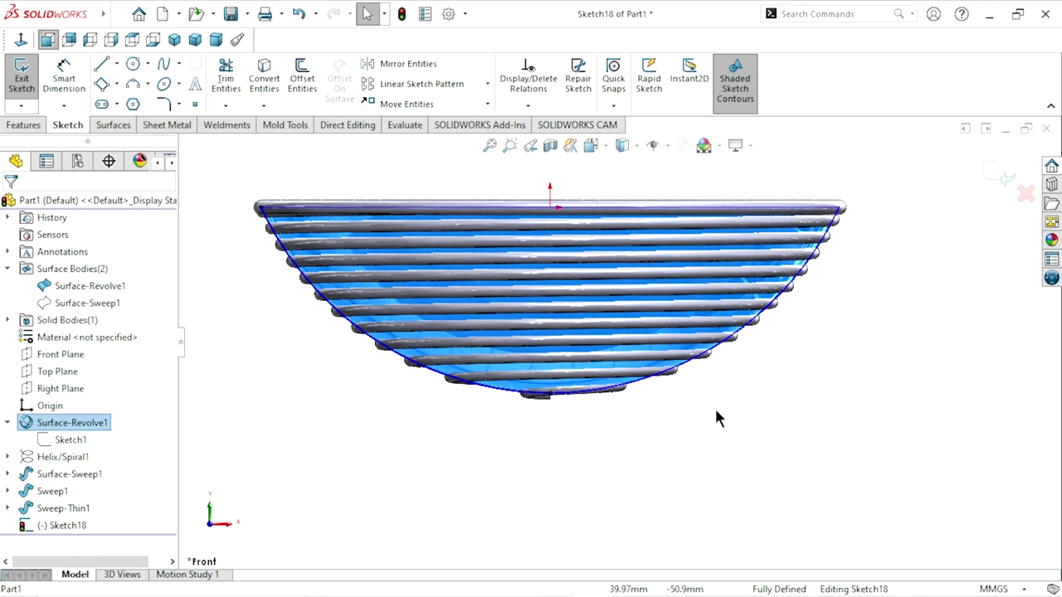
{"action": "left_click", "coordinate": [719, 352]}
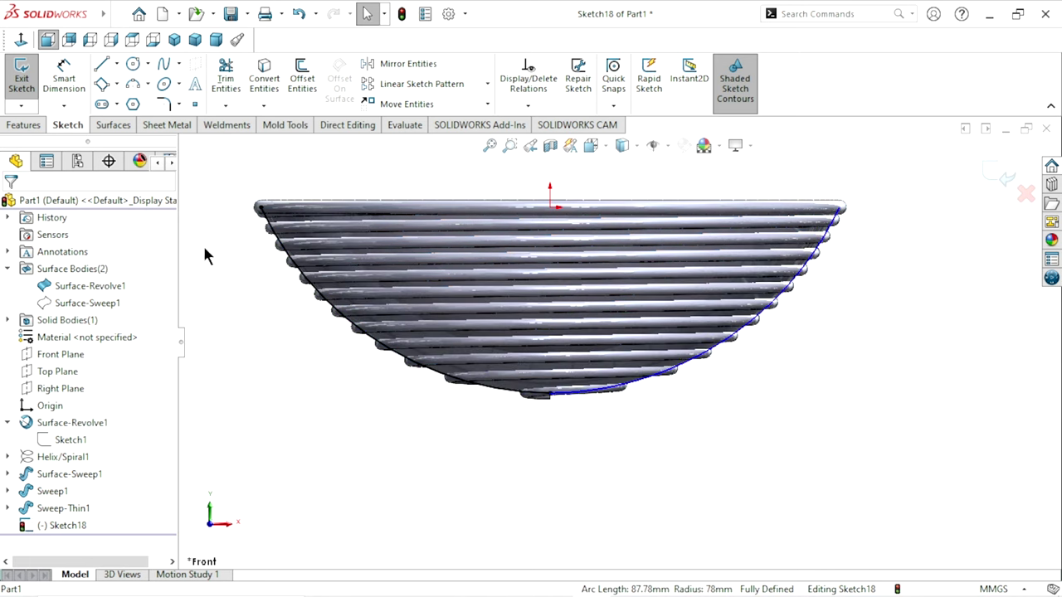
{"action": "left_click", "coordinate": [315, 158]}
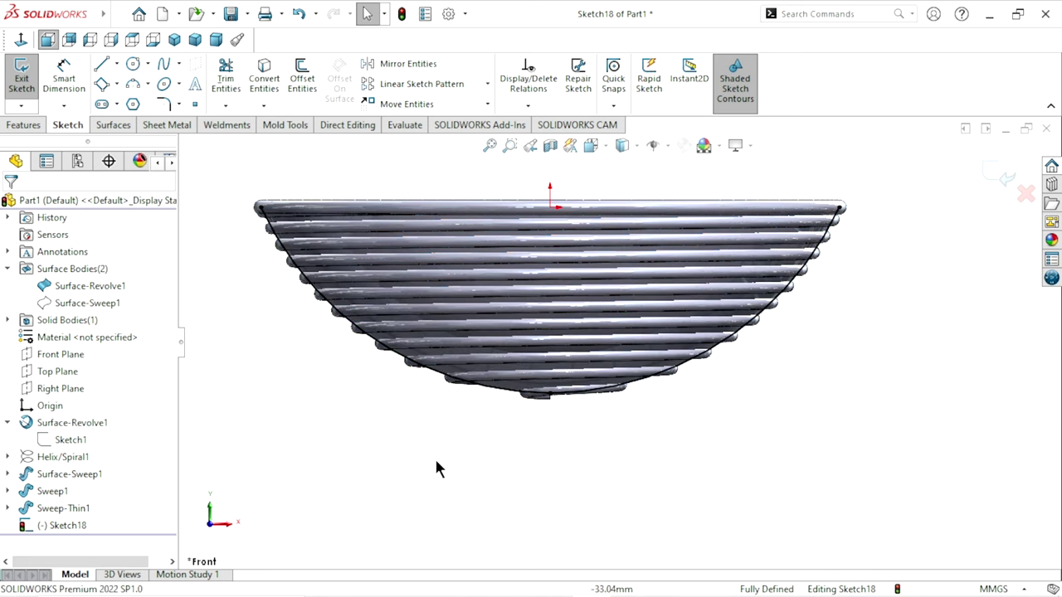
Hide the revolved bowl surface and exit Sketch18.
{"action": "key", "text": "f"}
{"action": "scroll", "coordinate": [669, 330], "scroll_direction": "down", "scroll_amount": 2}
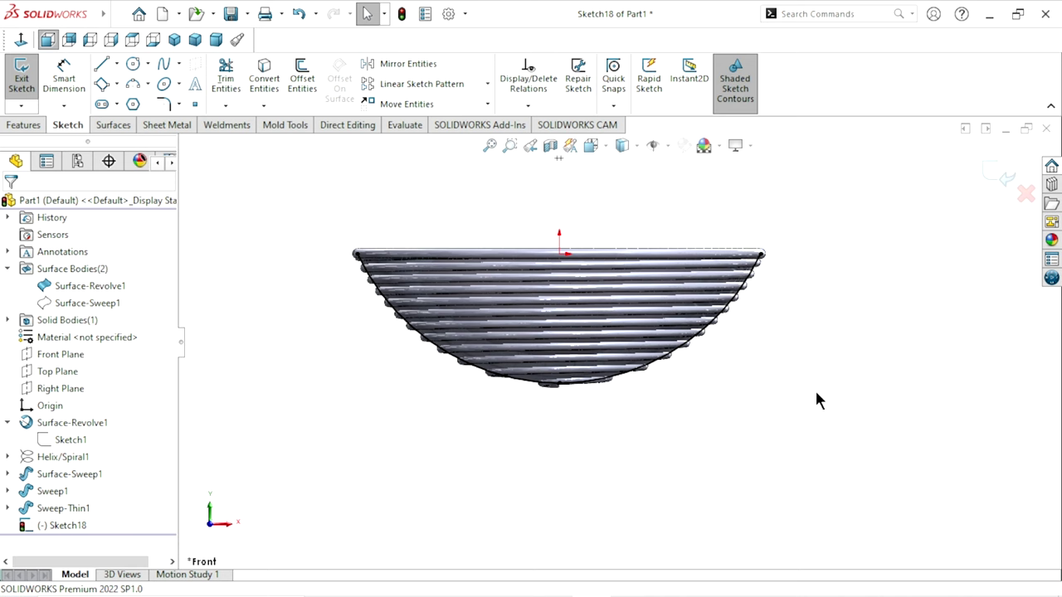
{"action": "left_click", "coordinate": [81, 425]}
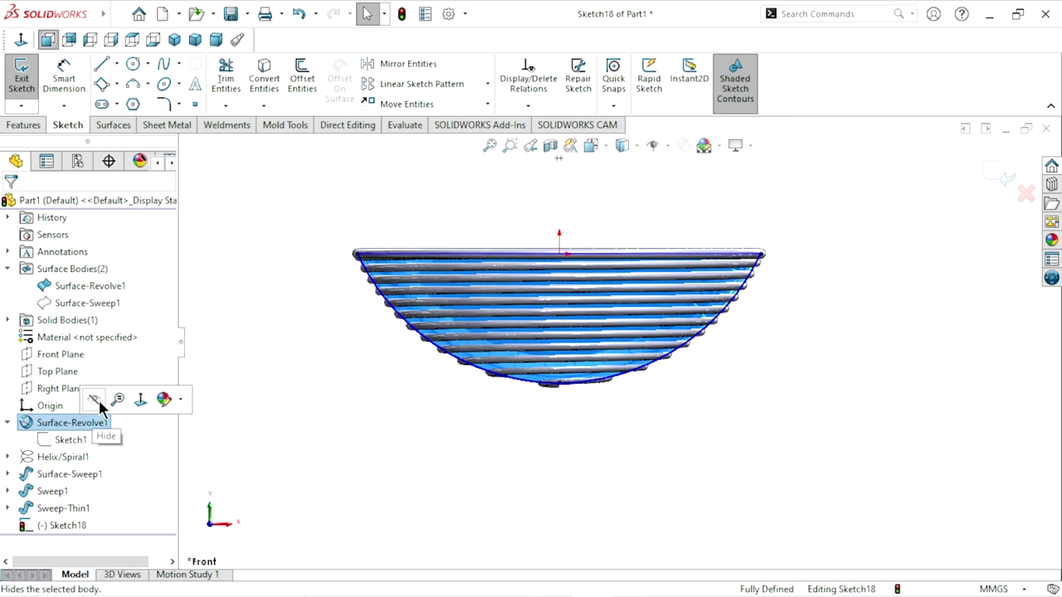
{"action": "scroll", "coordinate": [622, 352], "scroll_direction": "down", "scroll_amount": 2}
{"action": "key", "text": "Escape"}
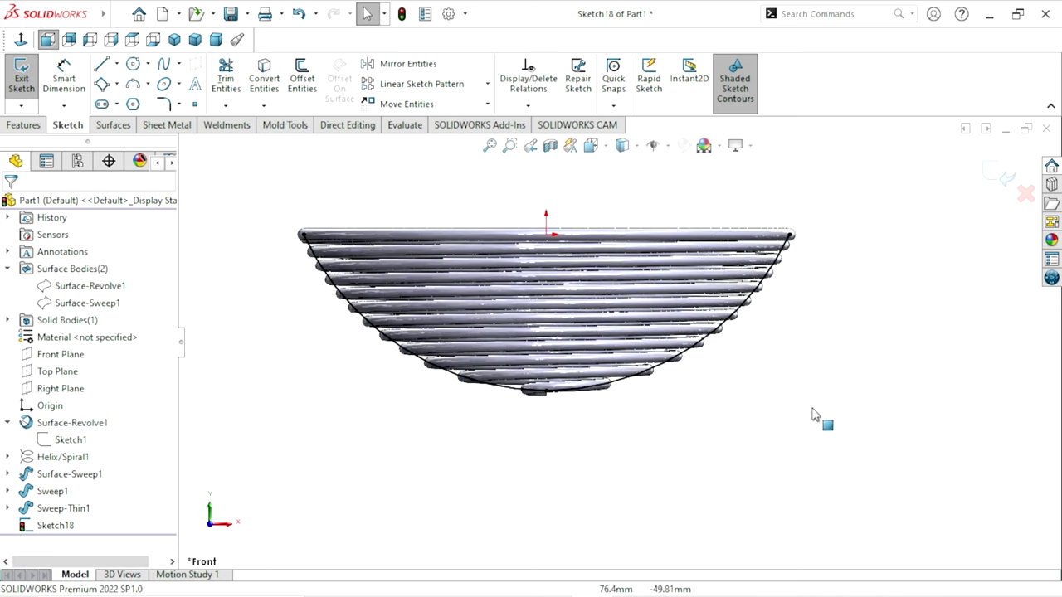
{"action": "left_click", "coordinate": [992, 180]}
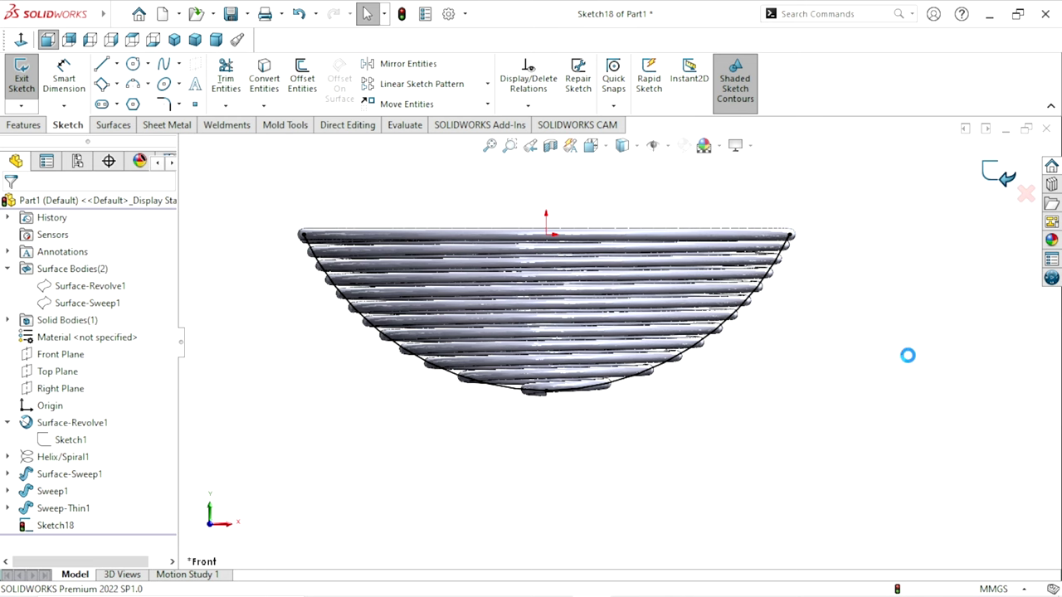
Sweep a 2.5 mm circular profile along the Sketch18 arc to create the rib wire.
{"action": "left_click", "coordinate": [343, 342]}
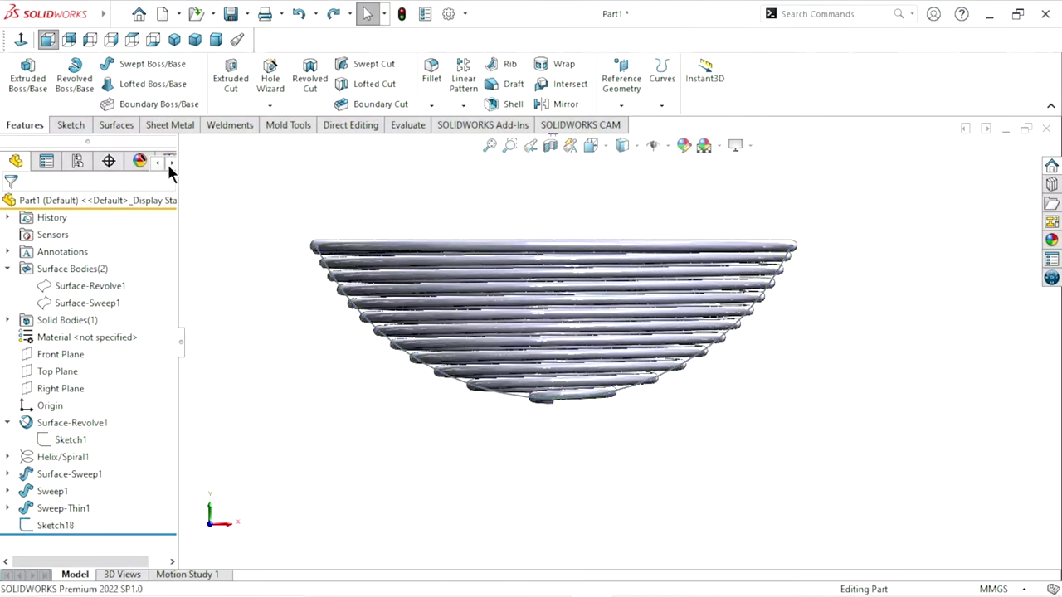
{"action": "left_click", "coordinate": [137, 71]}
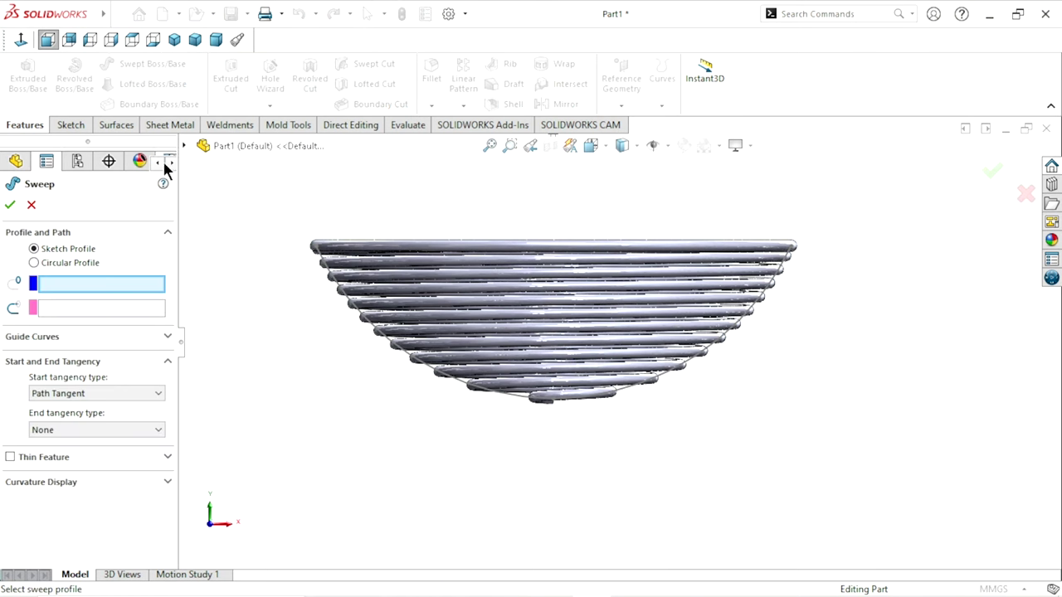
{"action": "left_click", "coordinate": [74, 264]}
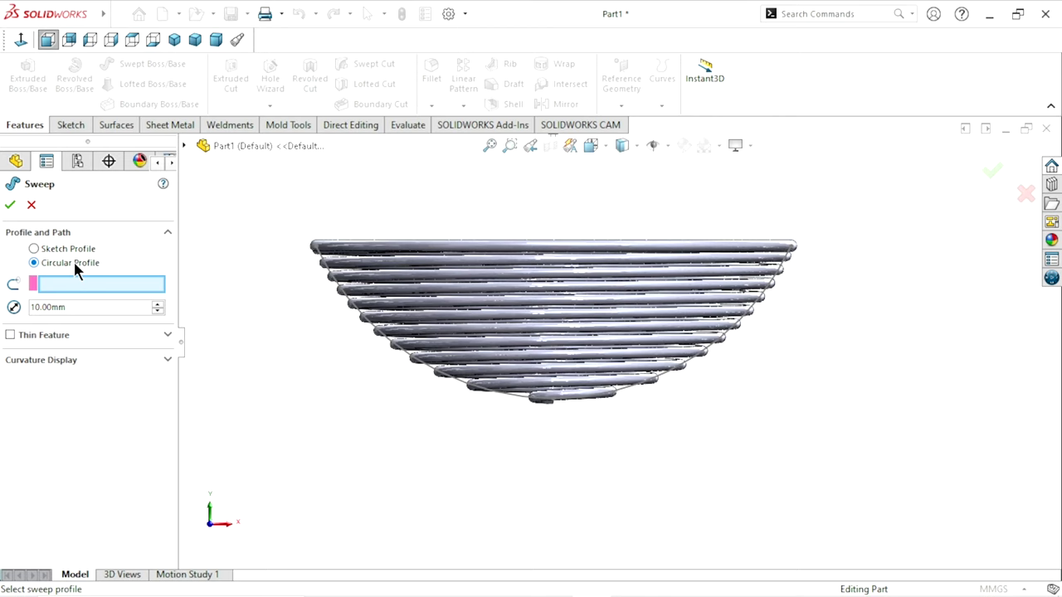
{"action": "double_click", "coordinate": [81, 307]}
{"action": "type", "text": "2.5"}
{"action": "key", "text": "Return"}
{"action": "left_click", "coordinate": [327, 268]}
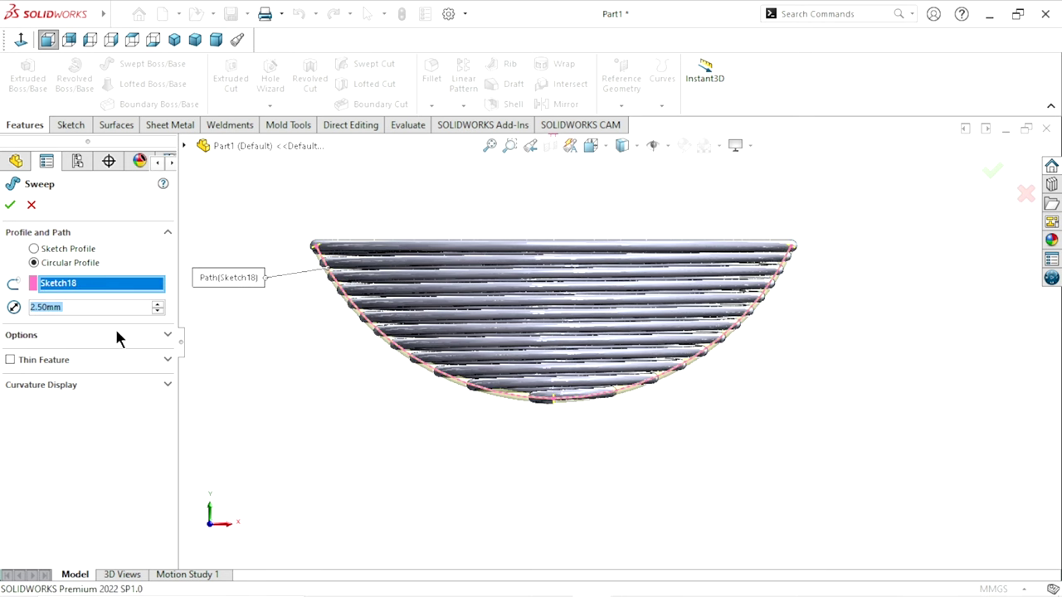
{"action": "key", "text": "ctrl+7"}
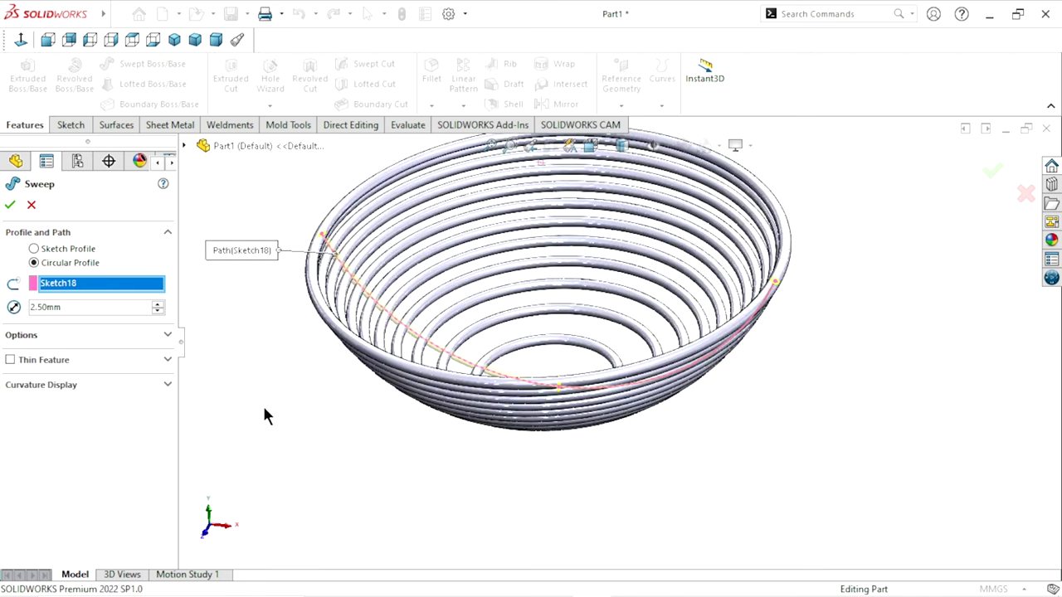
{"action": "left_click", "coordinate": [10, 205]}
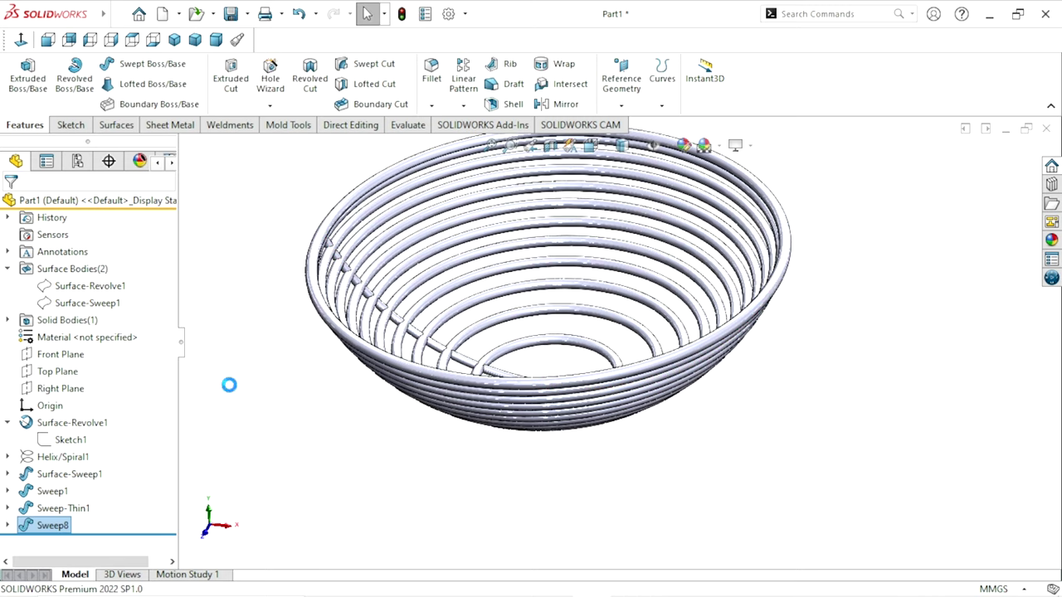
Turn on View Temporary Axes to show the basket's central vertical axis.
{"action": "mouse_move", "coordinate": [503, 329]}
{"action": "middle_mouse_down"}
{"action": "mouse_move", "coordinate": [531, 390]}
{"action": "mouse_move", "coordinate": [630, 286]}
{"action": "middle_mouse_up"}
{"action": "key", "text": "f"}
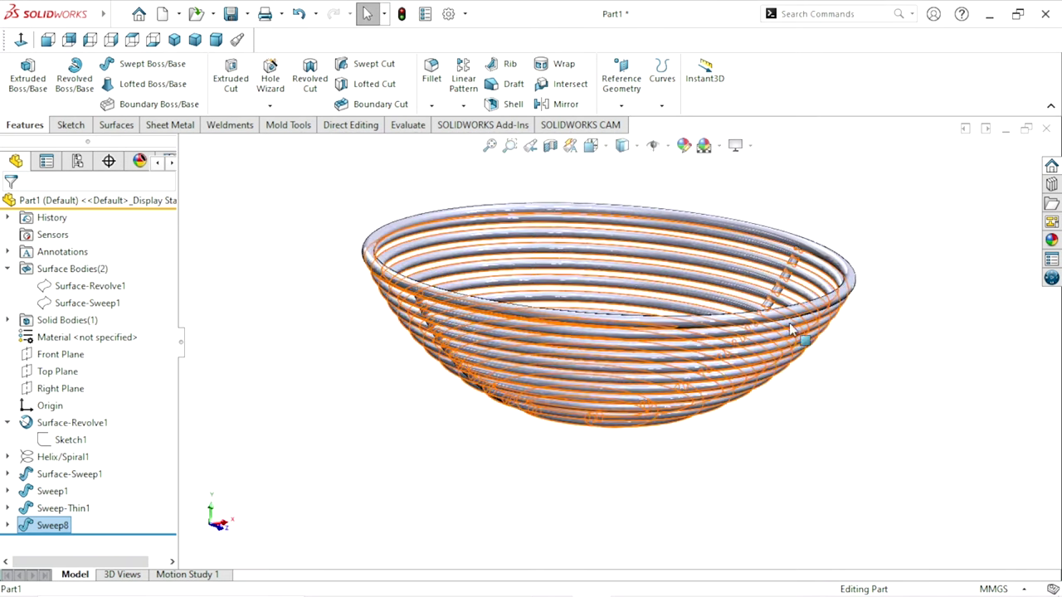
{"action": "middle_click_drag", "start_coordinate": [884, 386], "coordinate": [830, 387]}
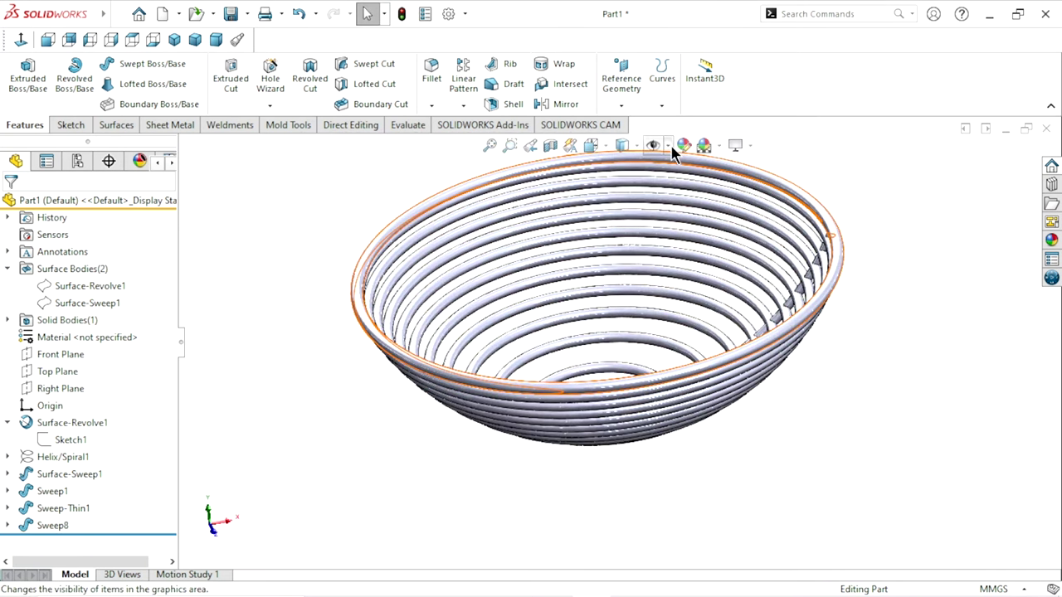
{"action": "left_click", "coordinate": [670, 146]}
{"action": "left_click", "coordinate": [676, 190]}
{"action": "mouse_move", "coordinate": [820, 429]}
{"action": "middle_mouse_down"}
{"action": "mouse_move", "coordinate": [771, 368]}
{"action": "mouse_move", "coordinate": [768, 434]}
{"action": "middle_mouse_up"}
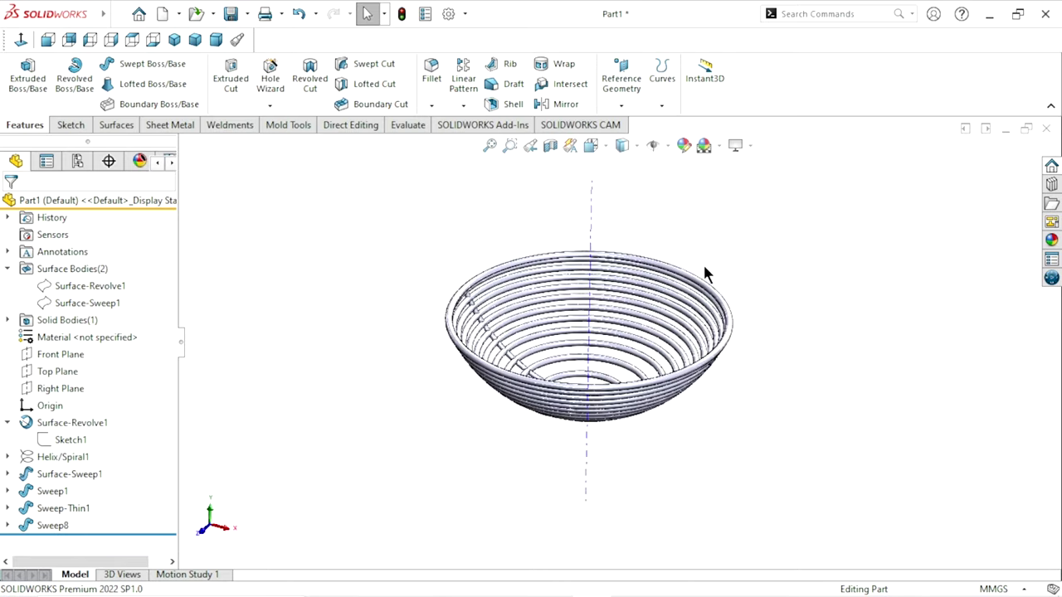
{"action": "left_click", "coordinate": [463, 105]}
Start a circular pattern of the Sweep8 rib about the basket's central axis, Axis1.
{"action": "left_click", "coordinate": [467, 145]}
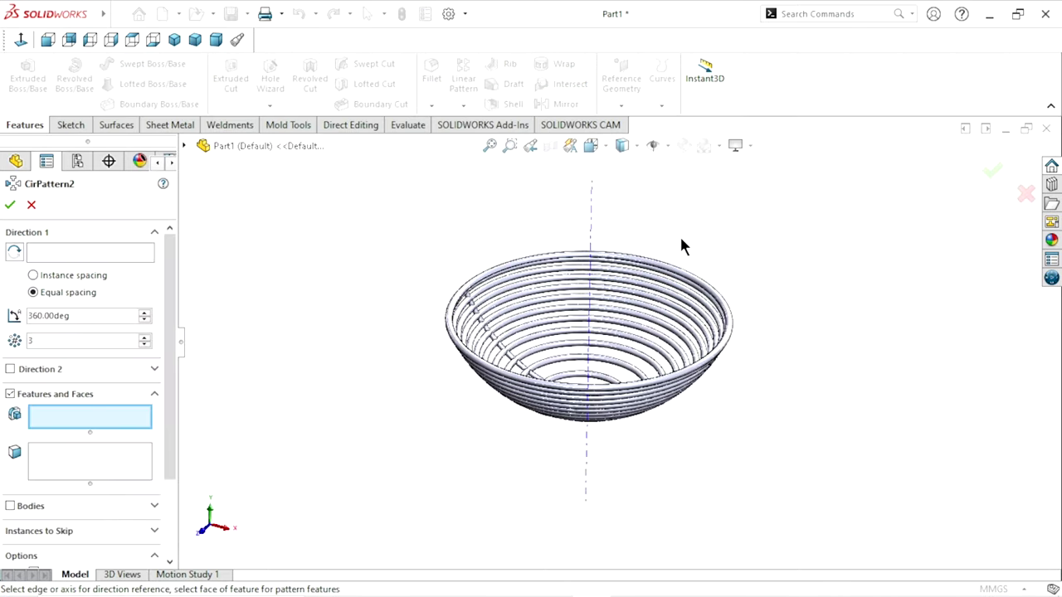
{"action": "left_click", "coordinate": [185, 146]}
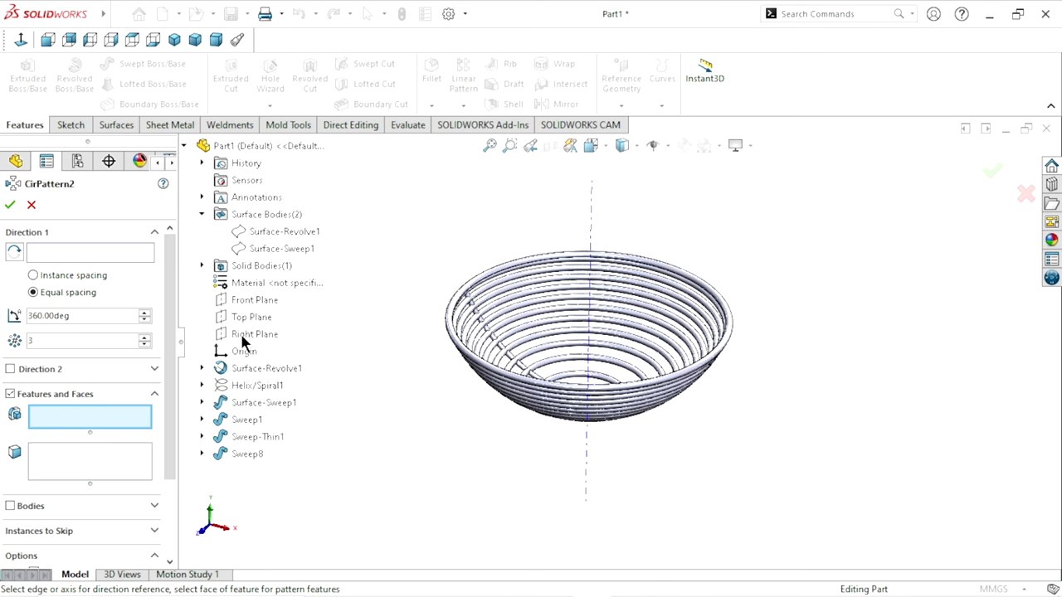
{"action": "left_click", "coordinate": [249, 456]}
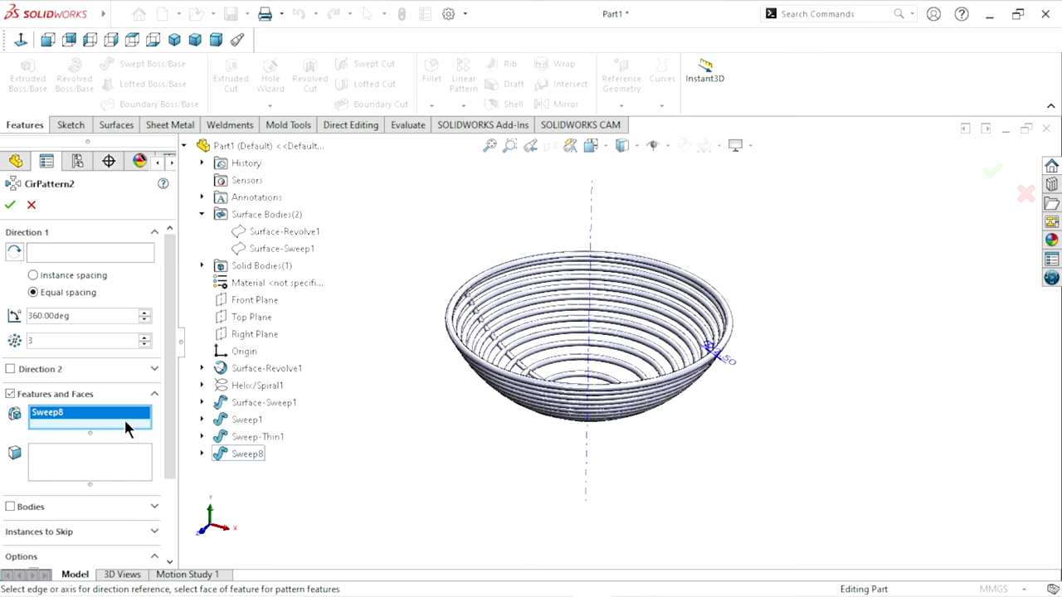
{"action": "left_click", "coordinate": [47, 254]}
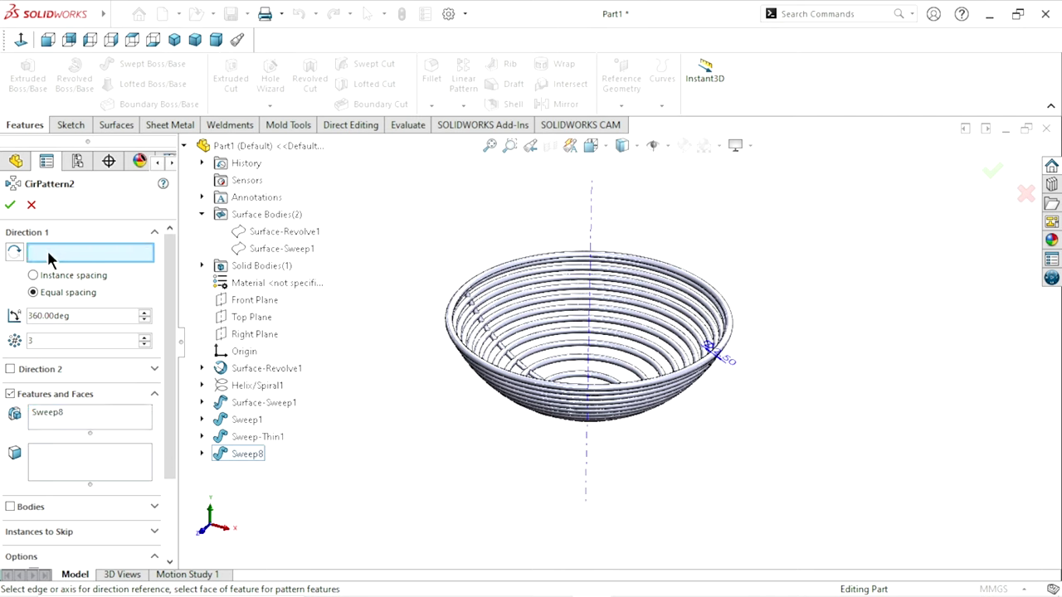
{"action": "left_click", "coordinate": [592, 224]}
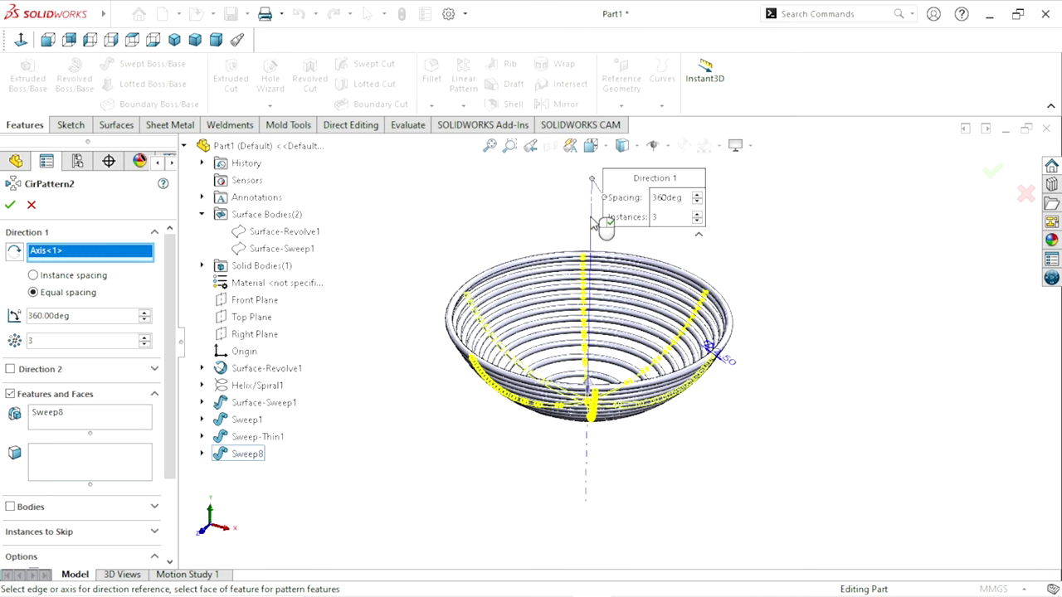
Make 3 equally spaced rib copies over 360° with Geometry pattern off, and confirm.
{"action": "mouse_move", "coordinate": [745, 431]}
{"action": "middle_mouse_down"}
{"action": "mouse_move", "coordinate": [716, 491]}
{"action": "mouse_move", "coordinate": [664, 386]}
{"action": "middle_mouse_up"}
{"action": "mouse_move", "coordinate": [753, 403]}
{"action": "middle_mouse_down"}
{"action": "mouse_move", "coordinate": [785, 365]}
{"action": "mouse_move", "coordinate": [785, 384]}
{"action": "middle_mouse_up"}
{"action": "scroll", "coordinate": [671, 330], "scroll_direction": "down", "scroll_amount": 3}
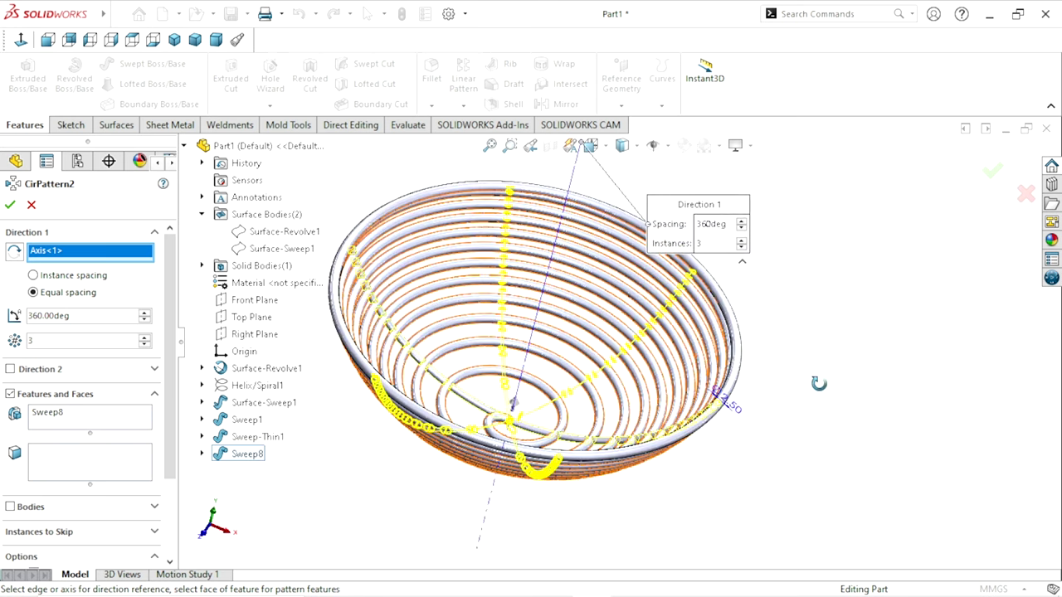
{"action": "key", "text": "ctrl+7"}
{"action": "mouse_move", "coordinate": [764, 401]}
{"action": "middle_mouse_down"}
{"action": "mouse_move", "coordinate": [749, 417]}
{"action": "mouse_move", "coordinate": [502, 434]}
{"action": "middle_mouse_up"}
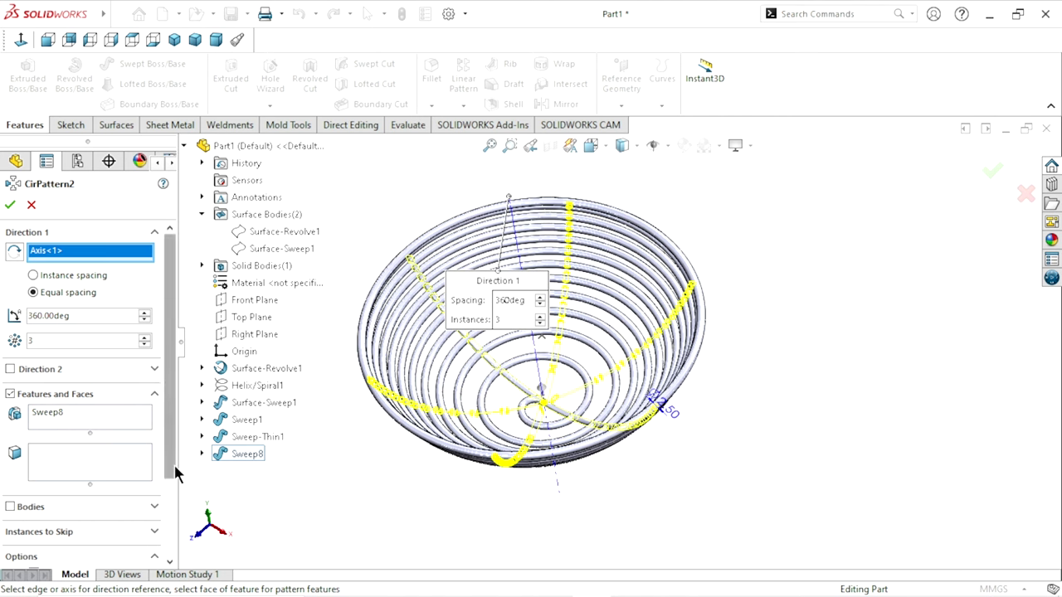
{"action": "left_click_drag", "start_coordinate": [172, 468], "coordinate": [170, 529]}
{"action": "left_click", "coordinate": [34, 487]}
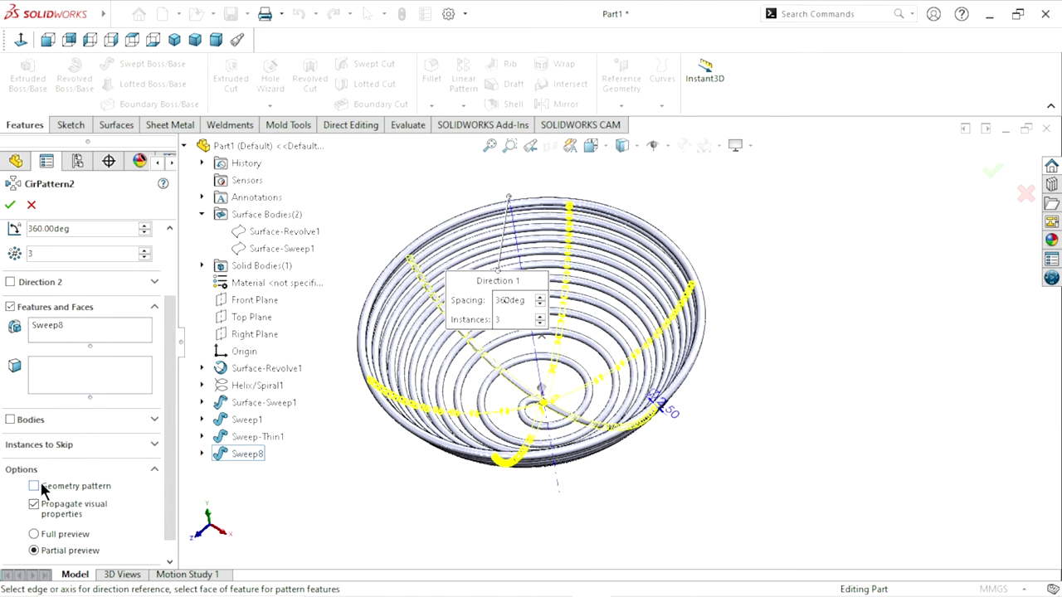
{"action": "mouse_move", "coordinate": [484, 467]}
{"action": "middle_mouse_down"}
{"action": "mouse_move", "coordinate": [428, 459]}
{"action": "mouse_move", "coordinate": [477, 399]}
{"action": "middle_mouse_up"}
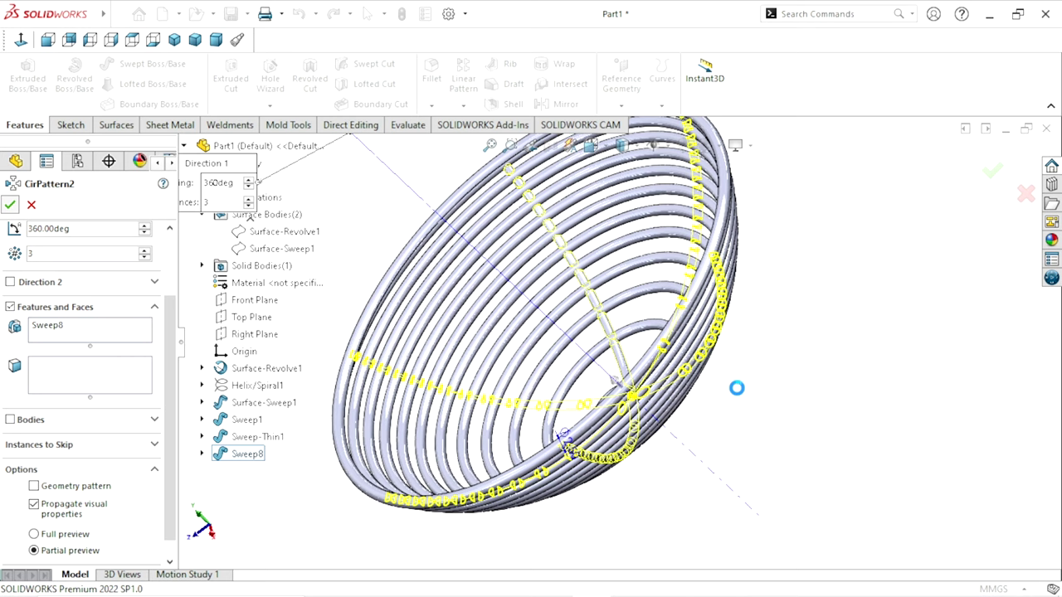
{"action": "key", "text": "Return"}
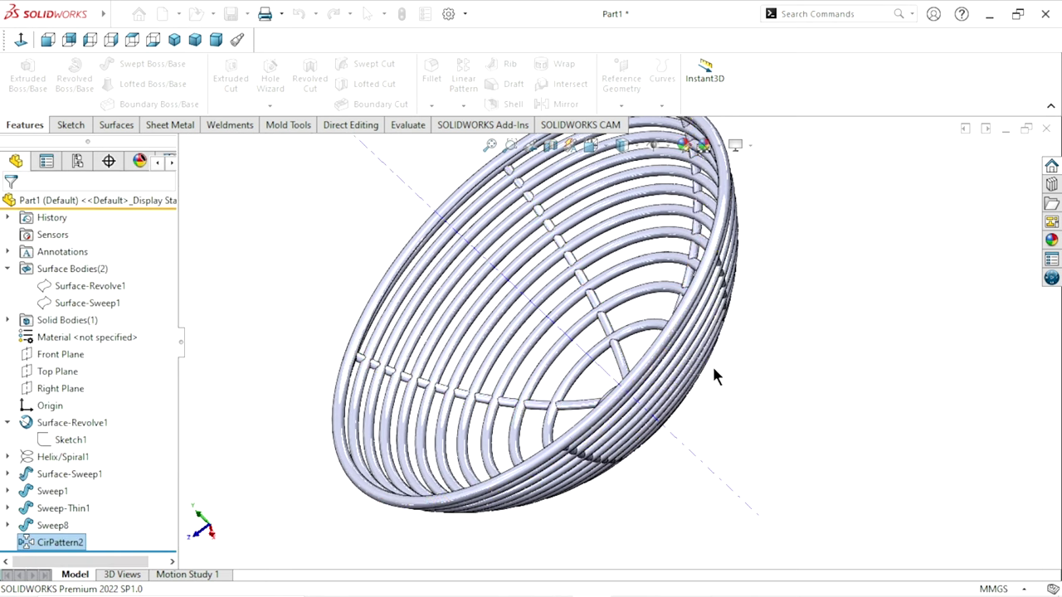
Keep the Plain White scene and apply Metal > Chrome > chromium plate to the whole basket.
{"action": "middle_click_drag", "start_coordinate": [706, 401], "coordinate": [751, 410]}
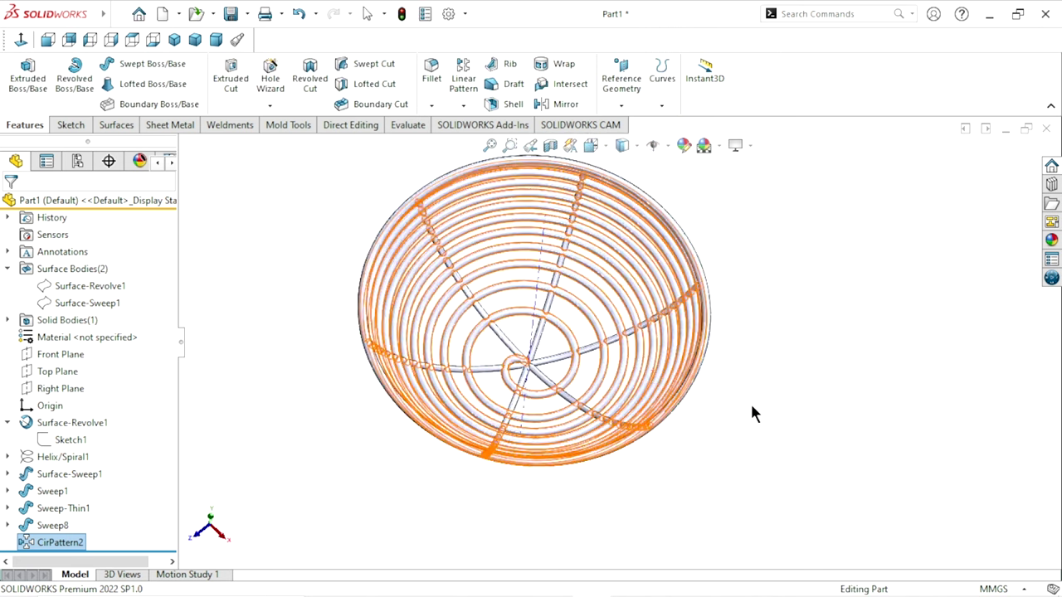
{"action": "left_click", "coordinate": [721, 148]}
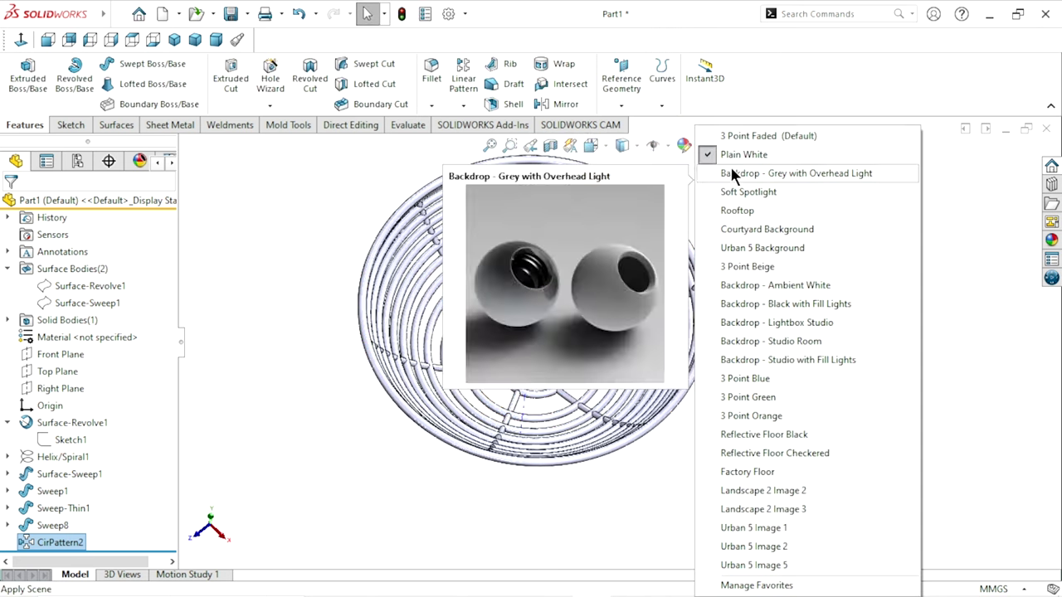
{"action": "left_click", "coordinate": [669, 145]}
{"action": "middle_click_drag", "start_coordinate": [791, 266], "coordinate": [795, 333]}
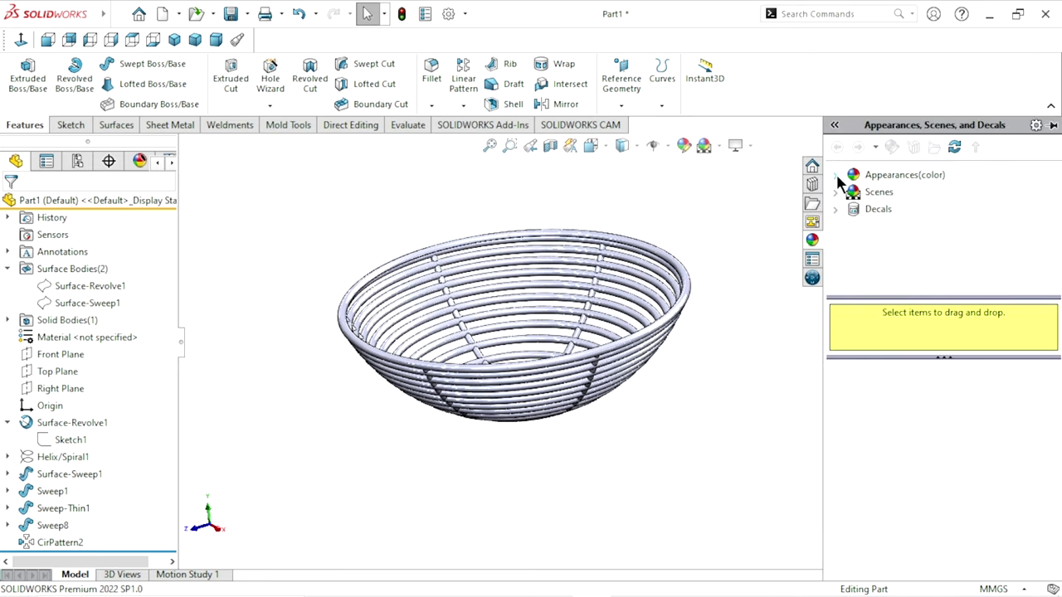
{"action": "left_click", "coordinate": [852, 177]}
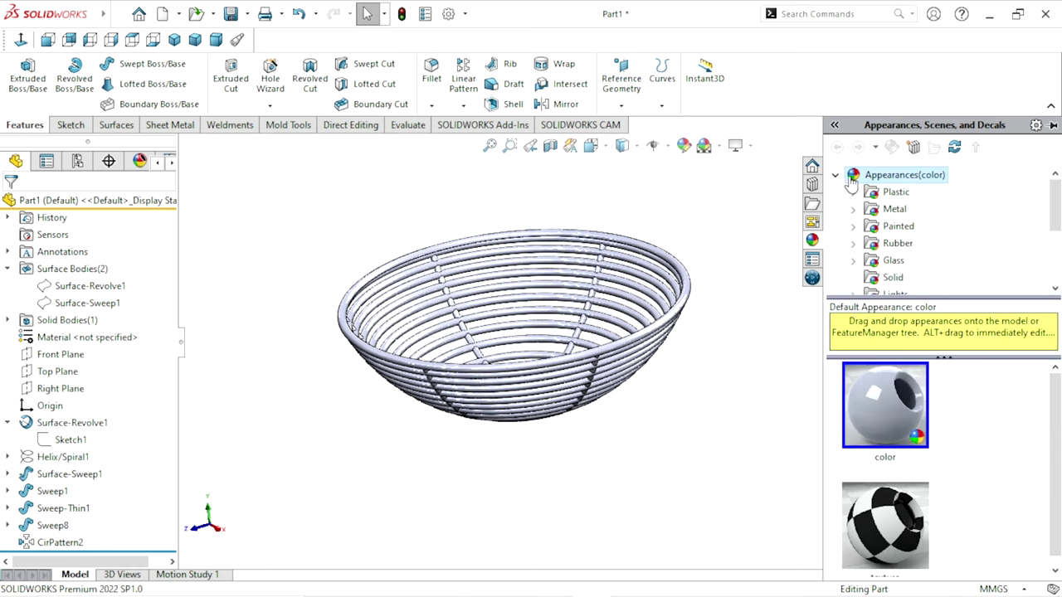
{"action": "left_click", "coordinate": [893, 211]}
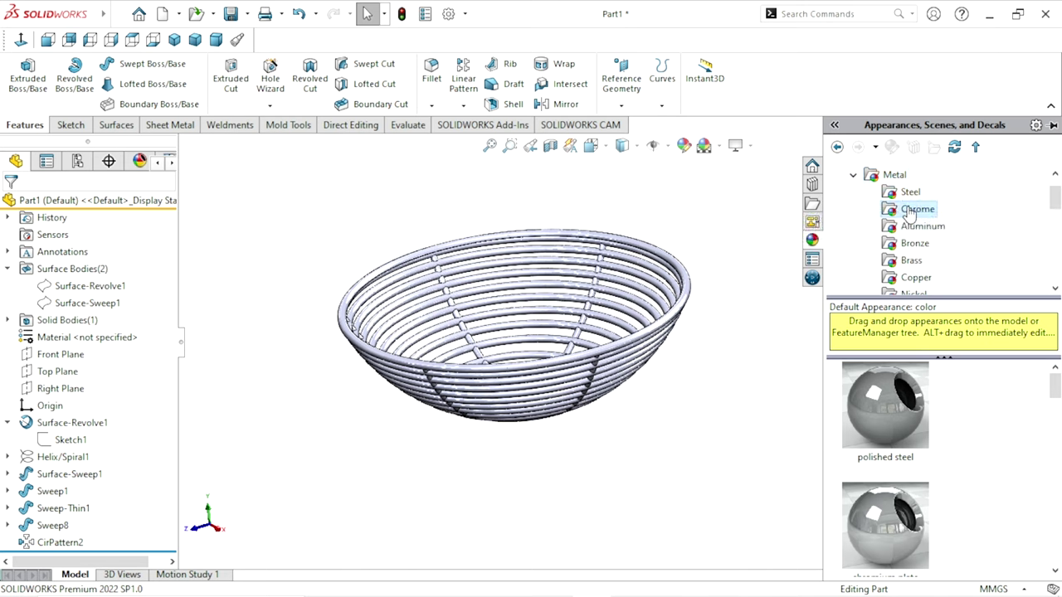
{"action": "left_click", "coordinate": [910, 213]}
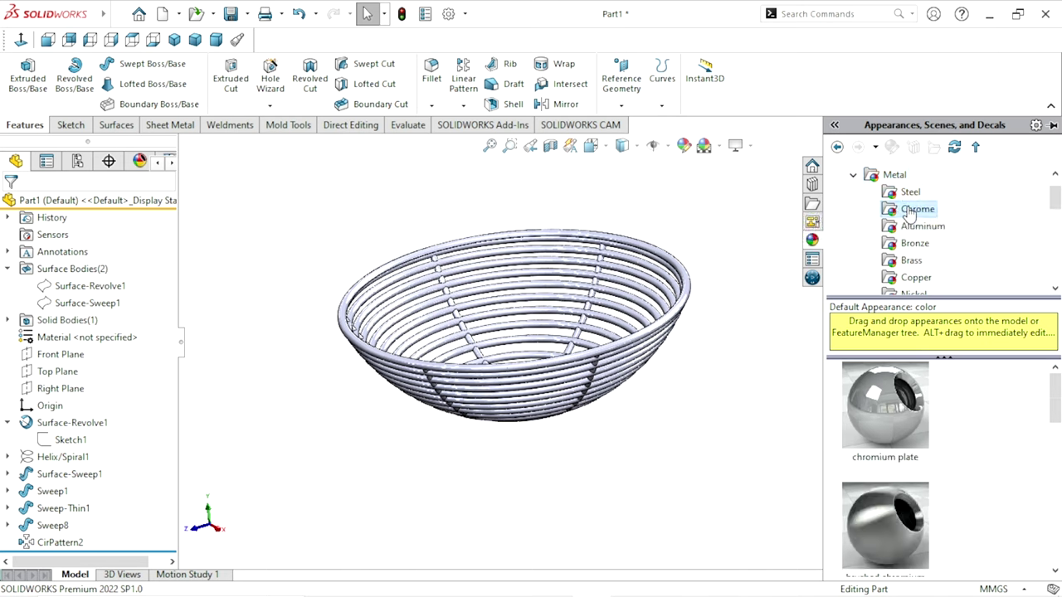
{"action": "left_click", "coordinate": [894, 414]}
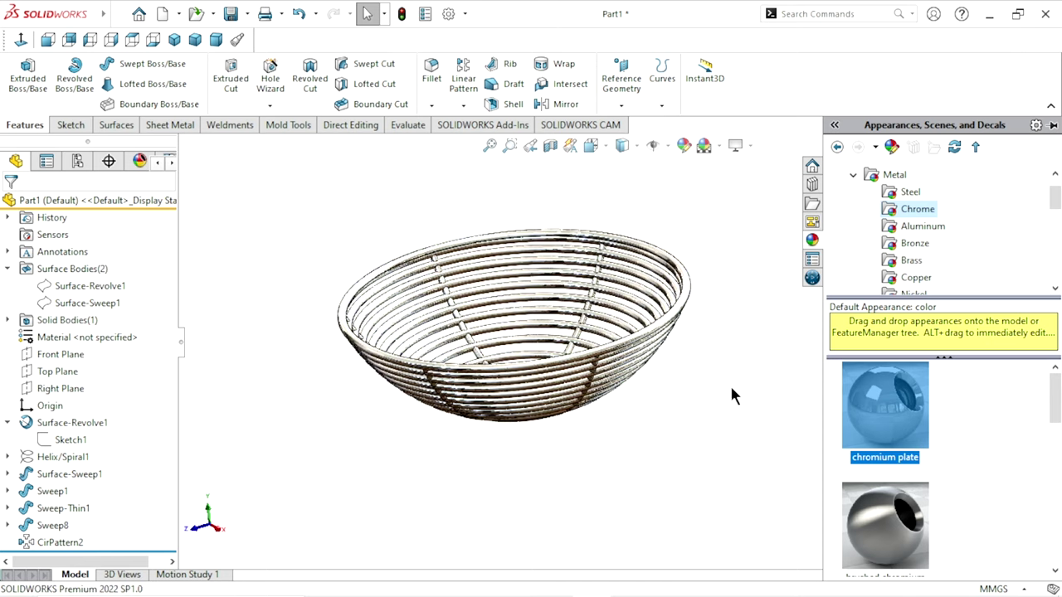
{"action": "mouse_move", "coordinate": [730, 384]}
{"action": "middle_mouse_down"}
{"action": "mouse_move", "coordinate": [632, 512]}
{"action": "mouse_move", "coordinate": [677, 343]}
{"action": "mouse_move", "coordinate": [782, 387]}
{"action": "mouse_move", "coordinate": [668, 439]}
{"action": "mouse_move", "coordinate": [656, 352]}
{"action": "mouse_move", "coordinate": [761, 364]}
{"action": "mouse_move", "coordinate": [690, 199]}
{"action": "mouse_move", "coordinate": [644, 213]}
{"action": "mouse_move", "coordinate": [567, 208]}
{"action": "mouse_move", "coordinate": [478, 314]}
{"action": "mouse_move", "coordinate": [585, 371]}
{"action": "middle_mouse_up"}
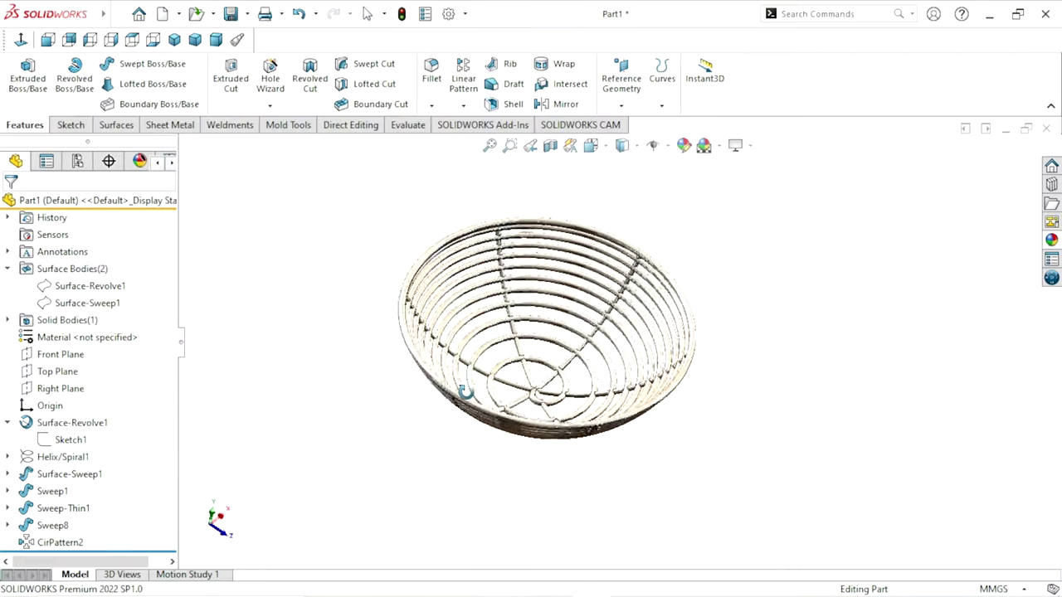
Recolour the basket's chromium plate appearance to RGB 255, 0, 0 and confirm.
{"action": "scroll", "coordinate": [591, 375], "scroll_direction": "down", "scroll_amount": 3}
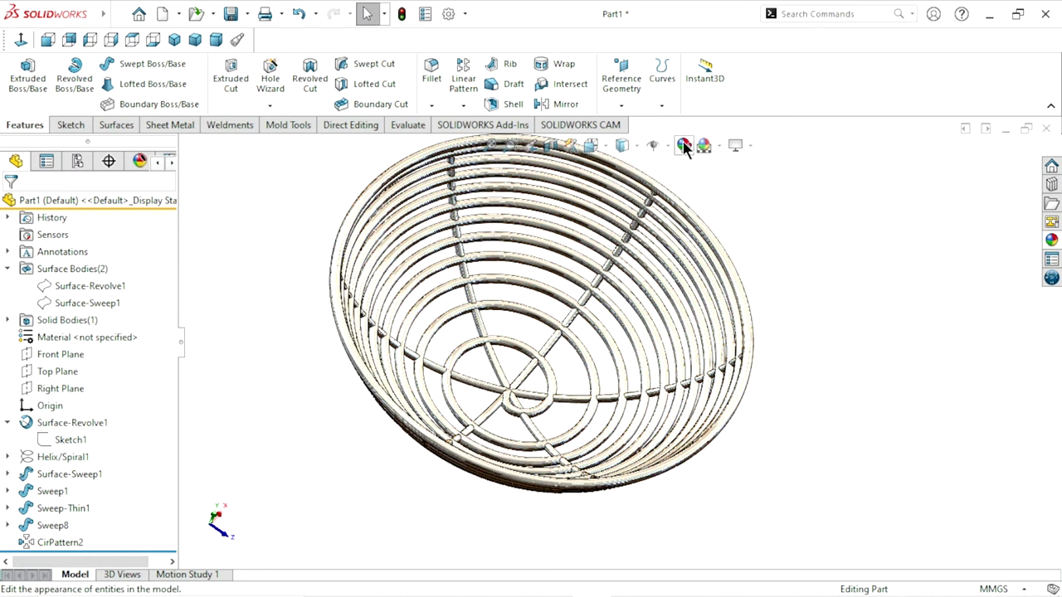
{"action": "left_click", "coordinate": [649, 266]}
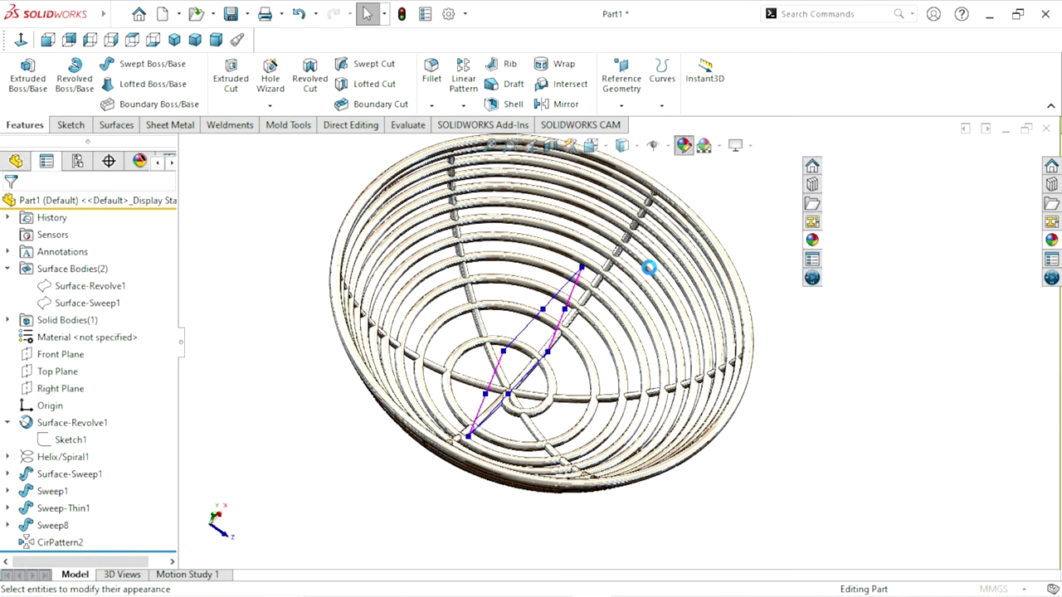
{"action": "scroll", "coordinate": [172, 442], "scroll_direction": "down", "scroll_amount": 3}
{"action": "scroll", "coordinate": [172, 442], "scroll_direction": "down", "scroll_amount": 2}
{"action": "left_click", "coordinate": [50, 382]}
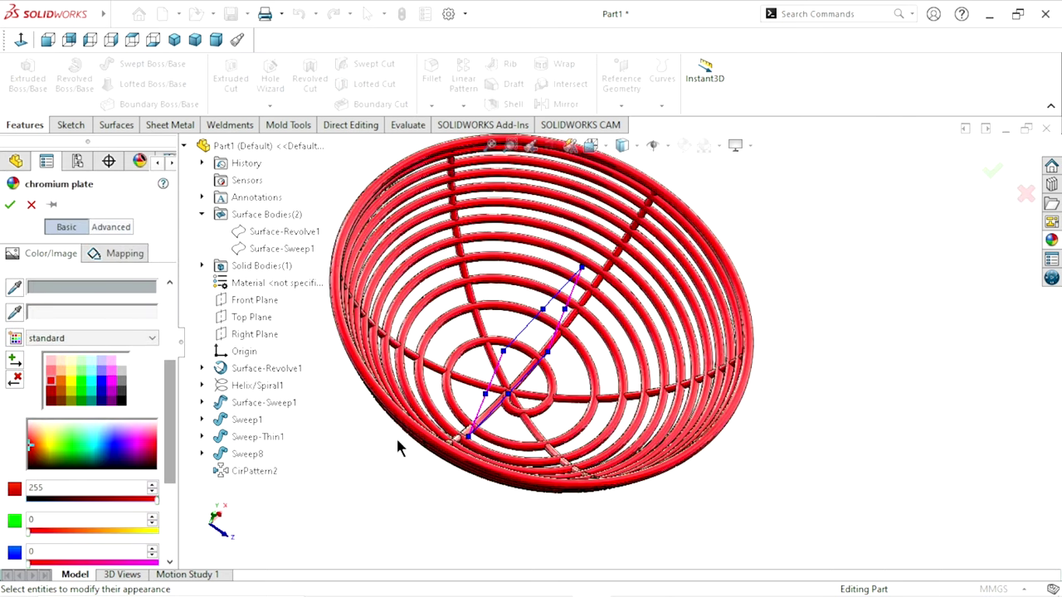
{"action": "middle_click_drag", "start_coordinate": [376, 484], "coordinate": [116, 301]}
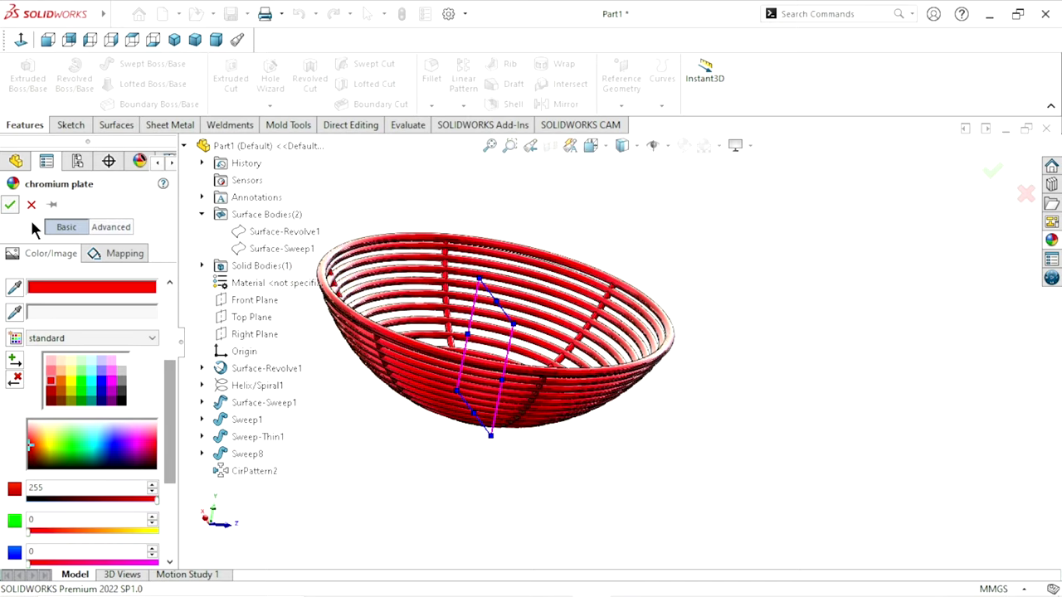
{"action": "left_click", "coordinate": [11, 206]}
{"action": "middle_click_drag", "start_coordinate": [793, 297], "coordinate": [527, 454]}
{"action": "scroll", "coordinate": [647, 390], "scroll_direction": "up", "scroll_amount": 3}
{"action": "scroll", "coordinate": [656, 393], "scroll_direction": "up", "scroll_amount": 1}
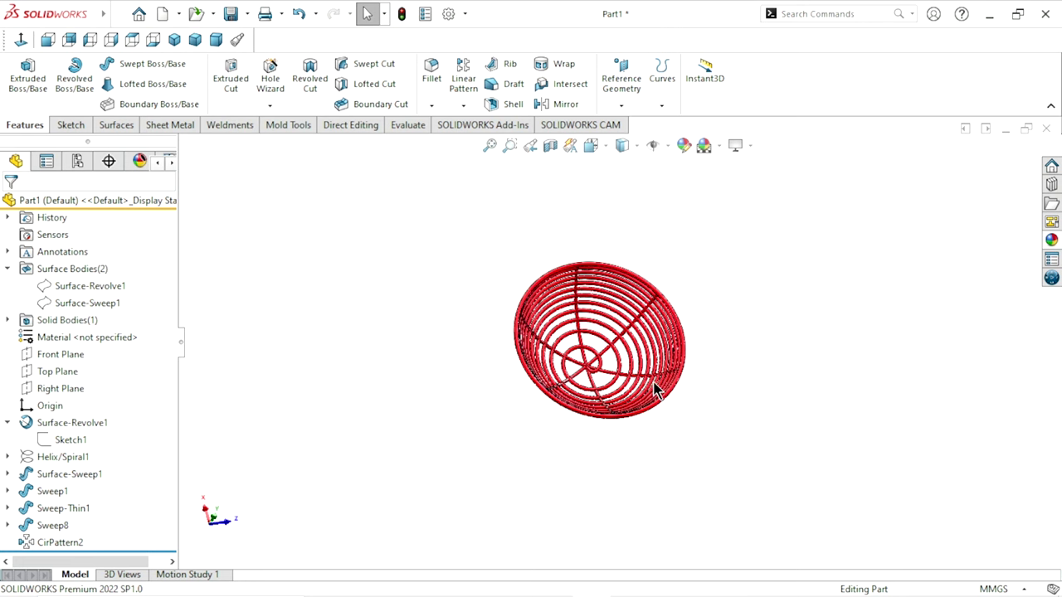
Inspect the red basket from isometric and trimetric views, orbiting and panning it into place.
{"action": "scroll", "coordinate": [655, 393], "scroll_direction": "down", "scroll_amount": 1}
{"action": "scroll", "coordinate": [671, 324], "scroll_direction": "up", "scroll_amount": 1}
{"action": "scroll", "coordinate": [688, 332], "scroll_direction": "down", "scroll_amount": 2}
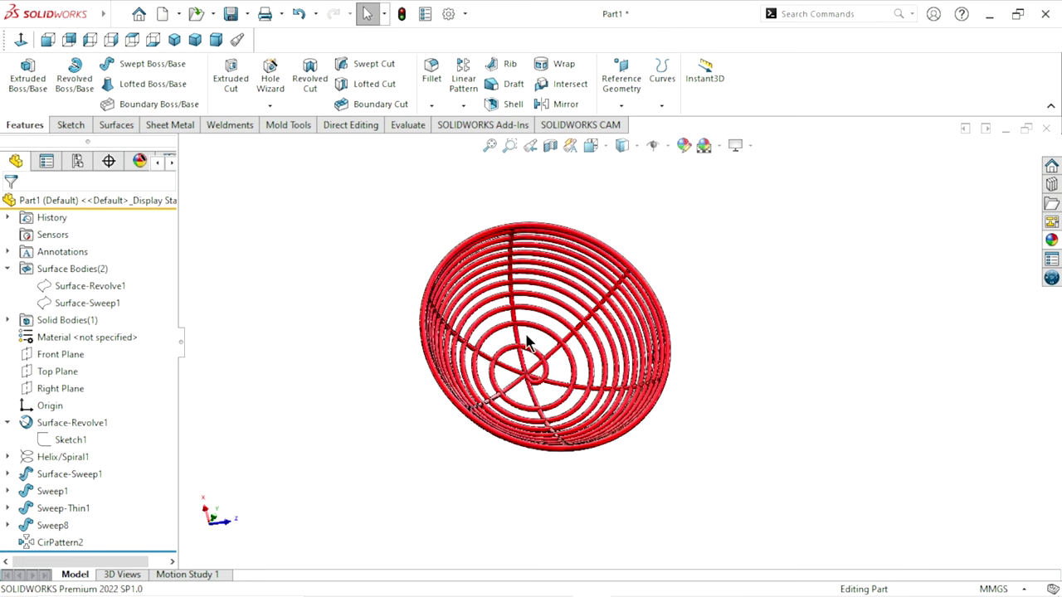
{"action": "key", "text": "ctrl+7"}
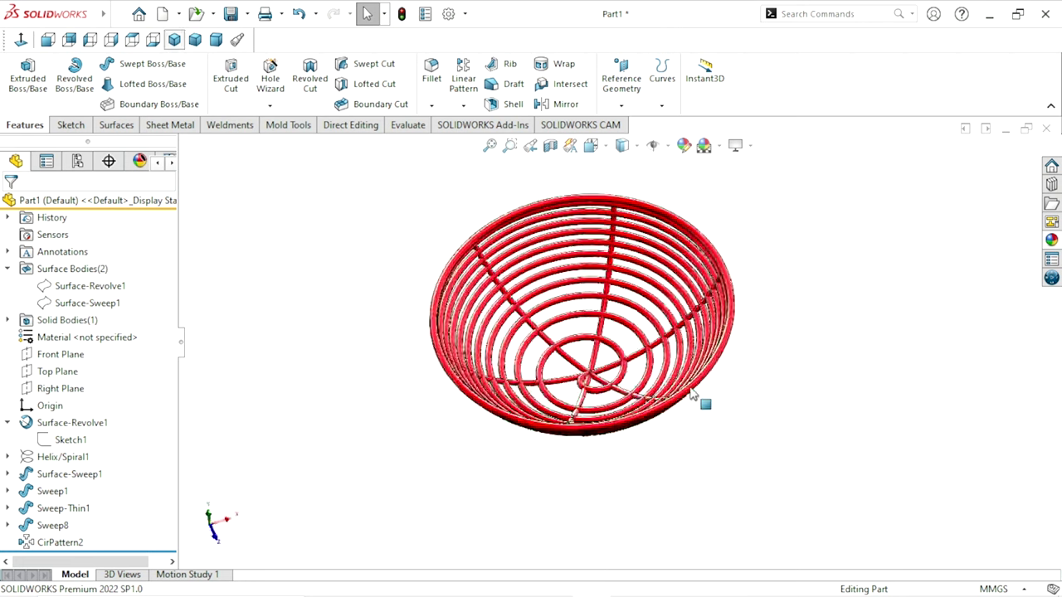
{"action": "scroll", "coordinate": [725, 313], "scroll_direction": "down", "scroll_amount": 2}
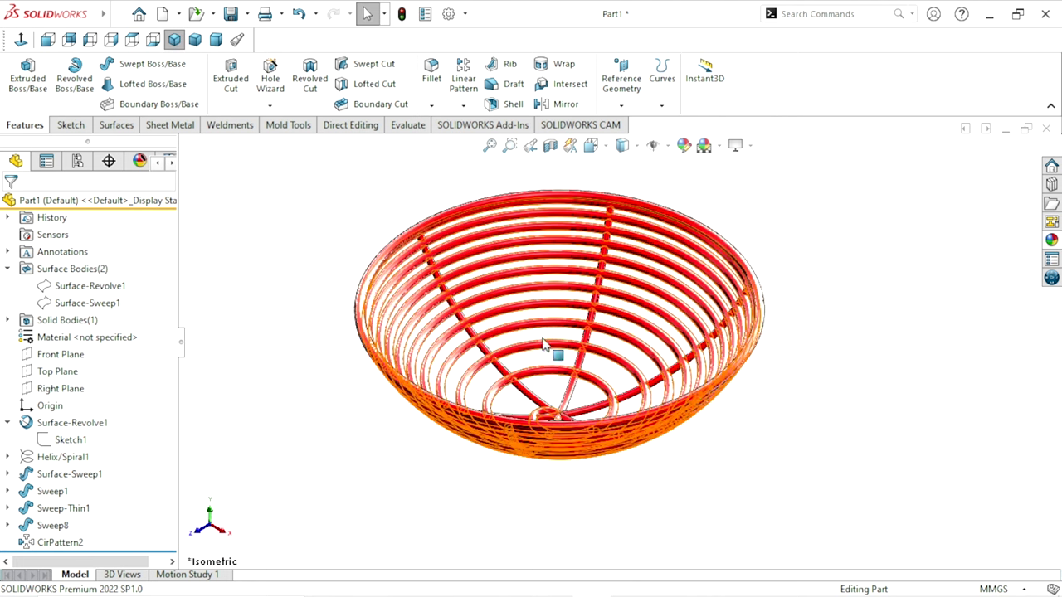
{"action": "left_click", "coordinate": [194, 39]}
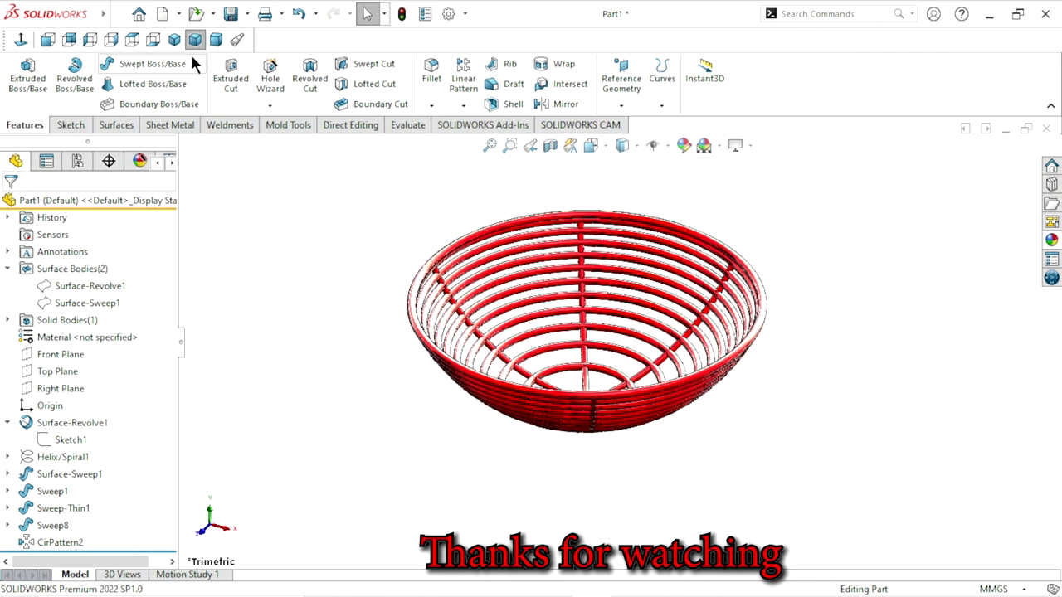
{"action": "middle_click_drag", "start_coordinate": [760, 320], "coordinate": [733, 317]}
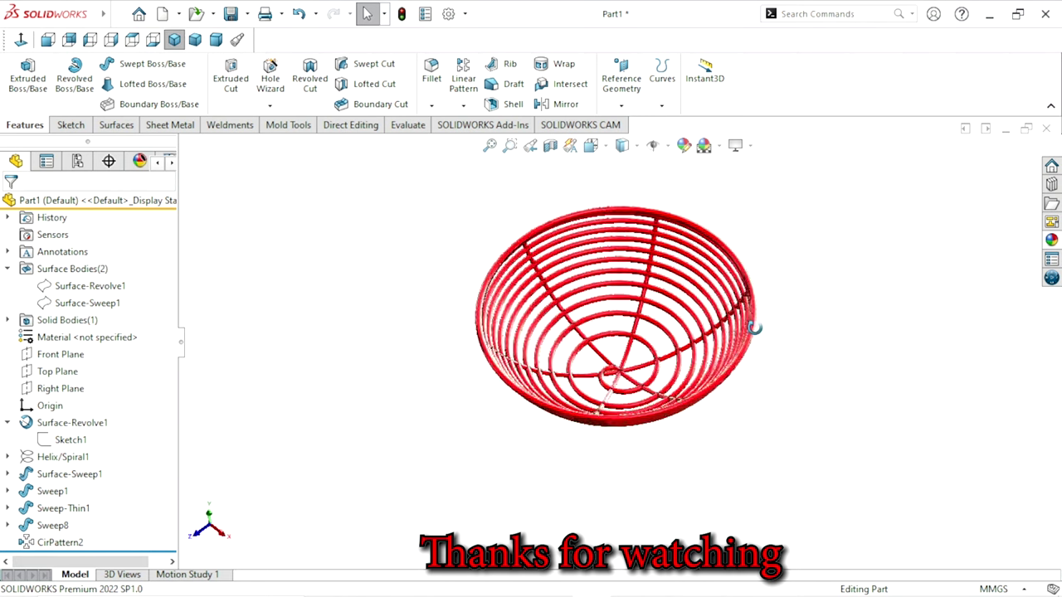
{"action": "scroll", "coordinate": [734, 317], "scroll_direction": "down", "scroll_amount": 4}
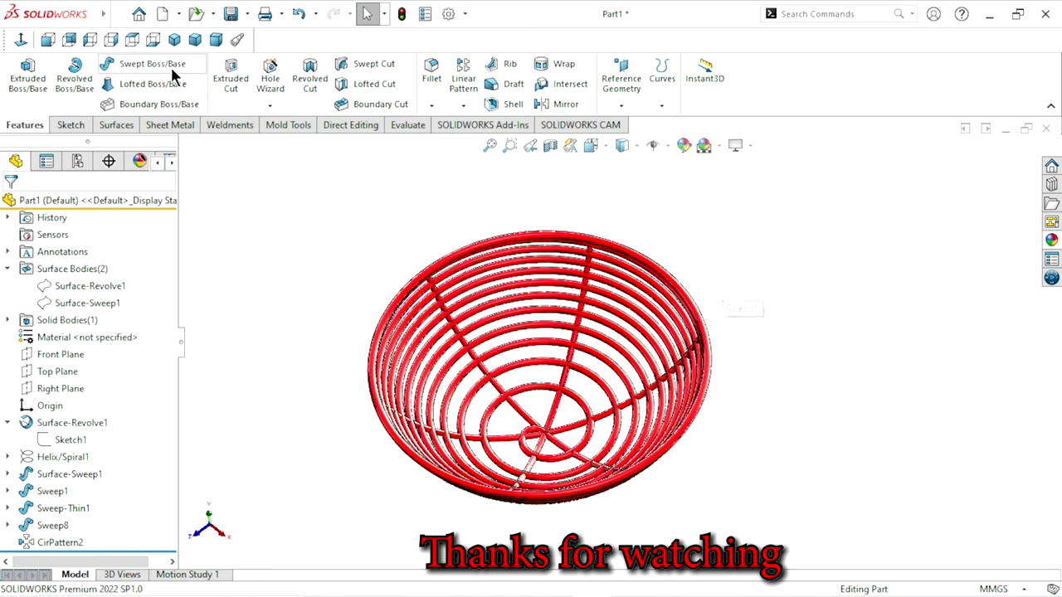
{"action": "left_click", "coordinate": [175, 41]}
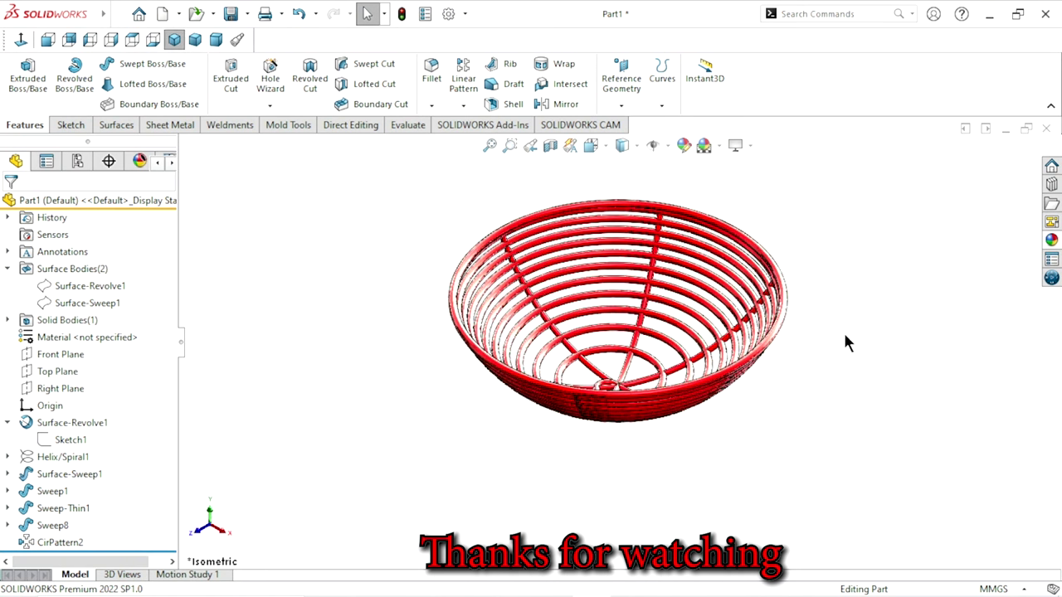
{"action": "middle_click_drag", "start_coordinate": [843, 328], "coordinate": [791, 372], "text": "ctrl"}
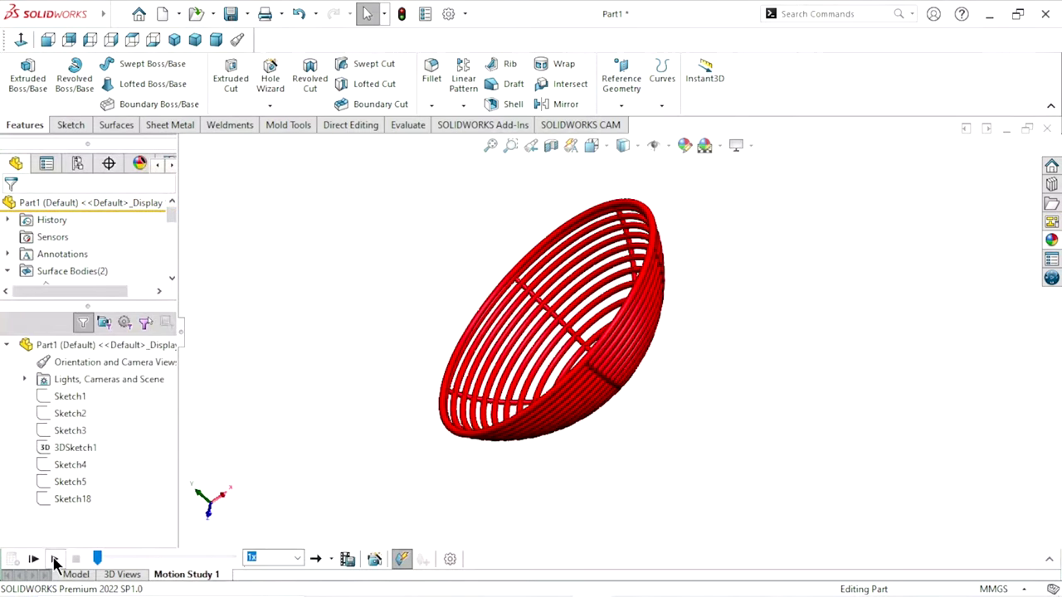
Play Motion Study 1 so the red basket spins in the viewport.
{"action": "left_click", "coordinate": [54, 560]}
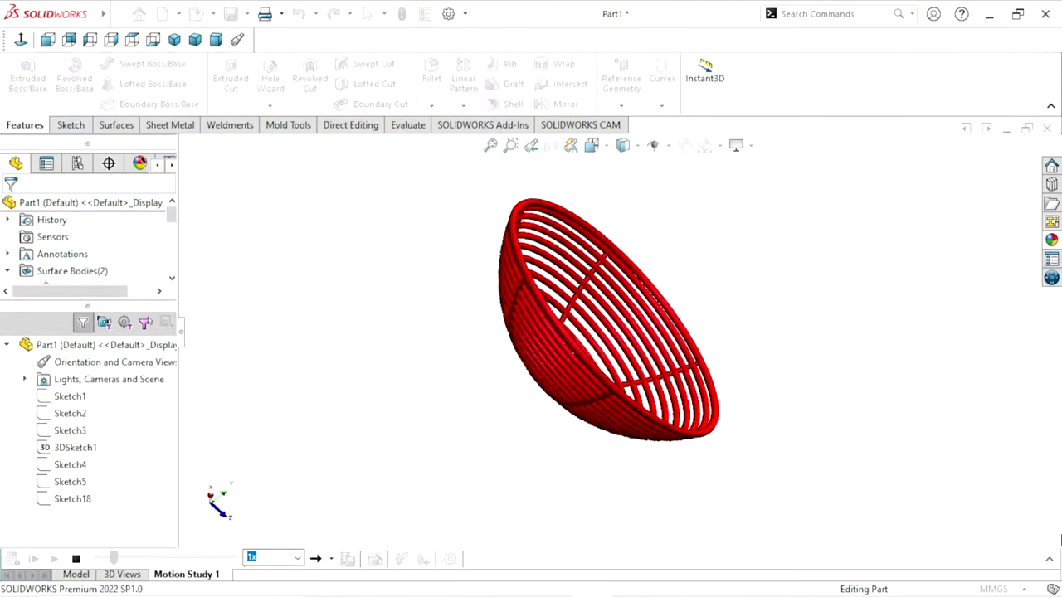